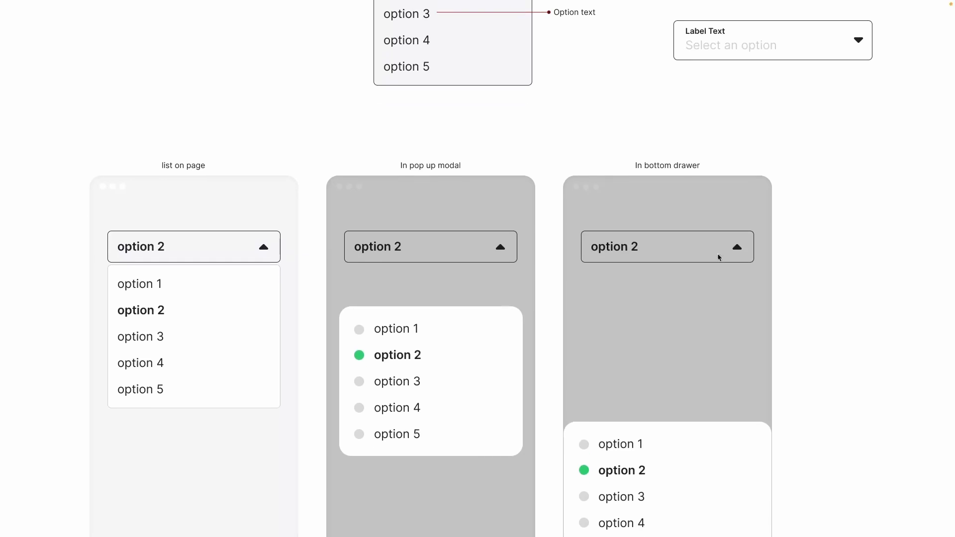
# Step: Look over the list, pop-up modal and bottom drawer examples and bring up the "Creating a simple drop down" section in the design file
pyautogui.scroll(1, 717, 253)
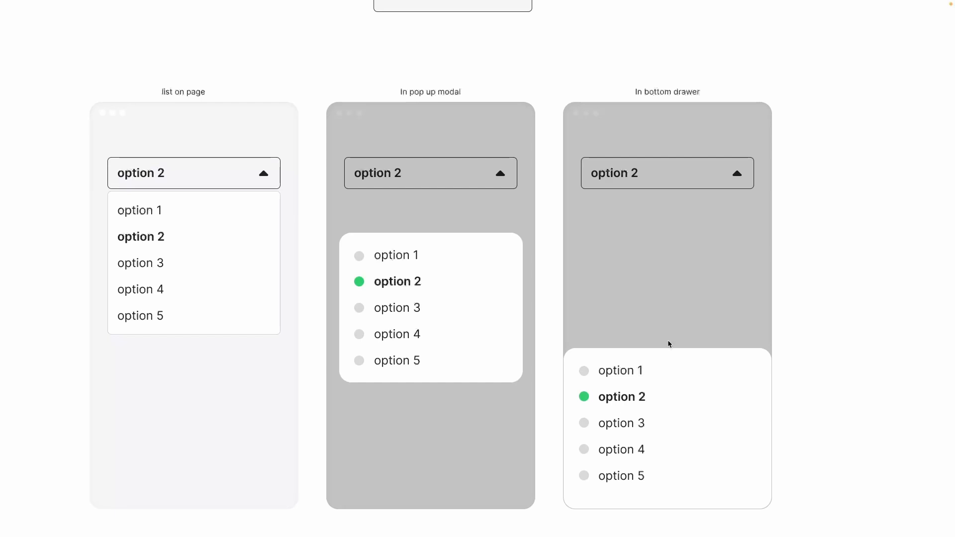
pyautogui.scroll(-3, 430, 411)
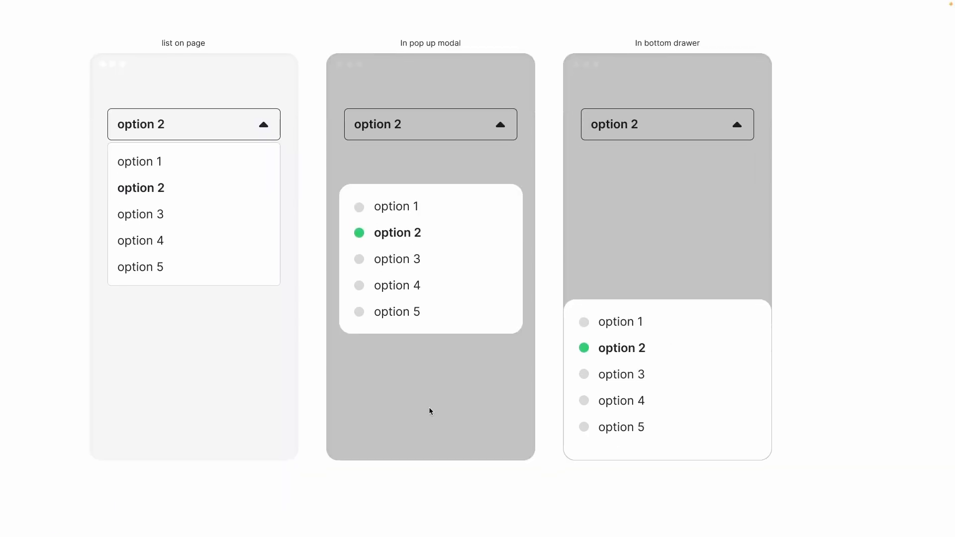
pyautogui.scroll(-5, 430, 410)
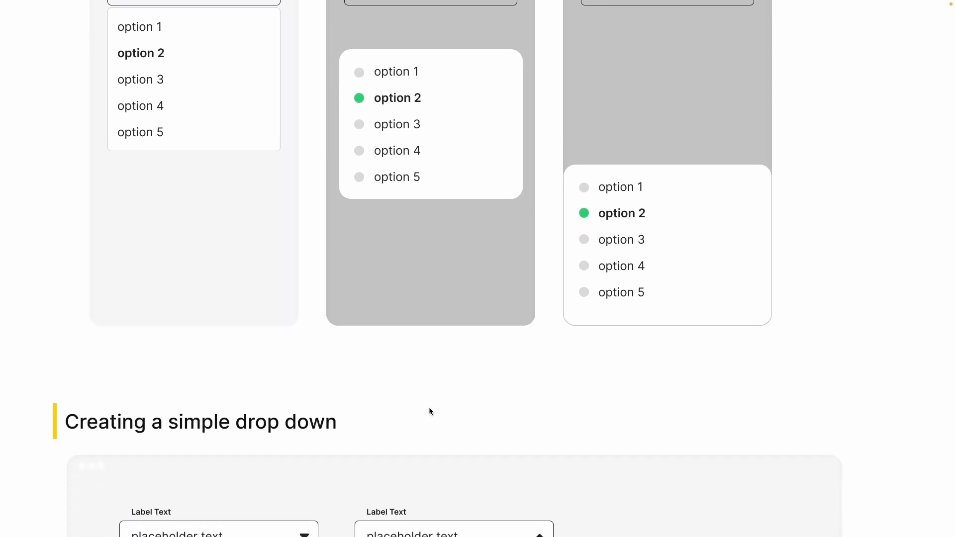
pyautogui.scroll(-2, 430, 410)
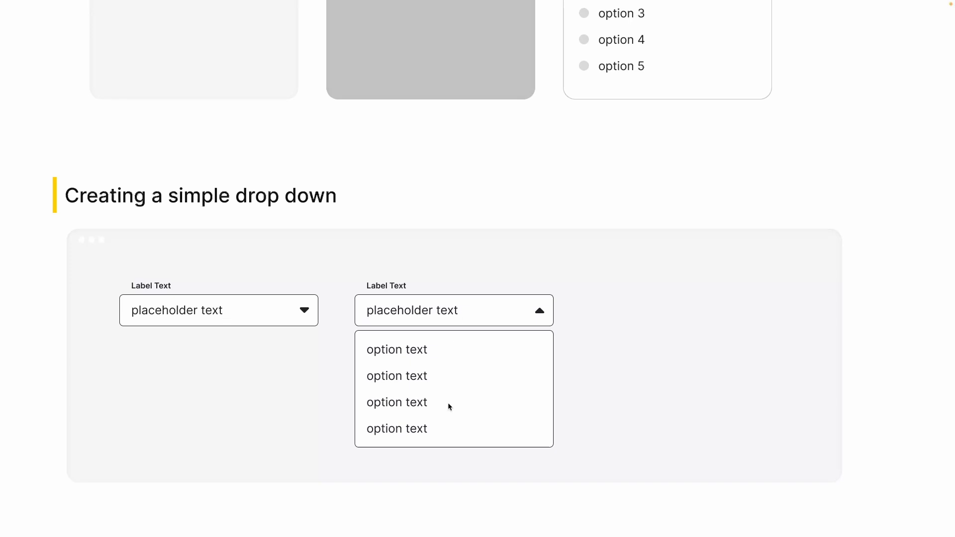
pyautogui.scroll(-1, 475, 151)
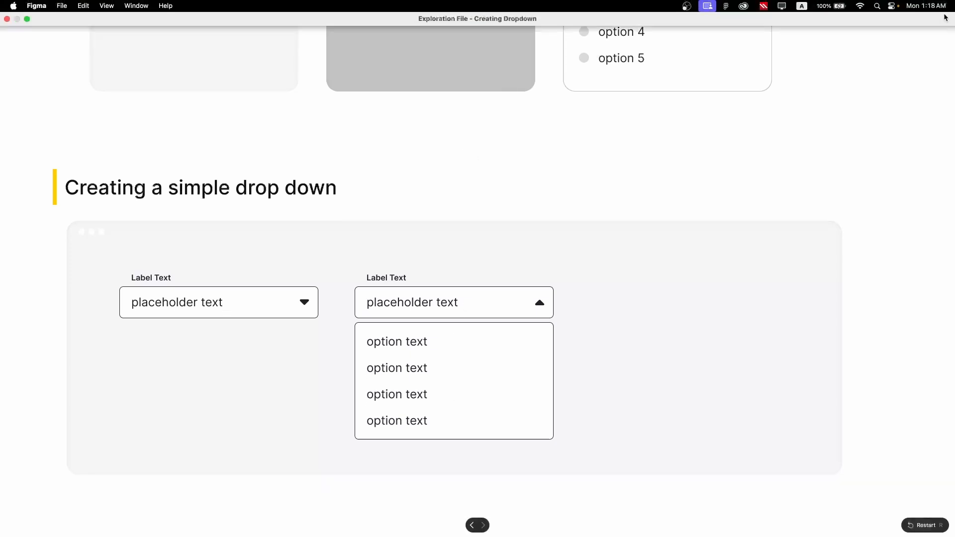
pyautogui.click(944, 14)
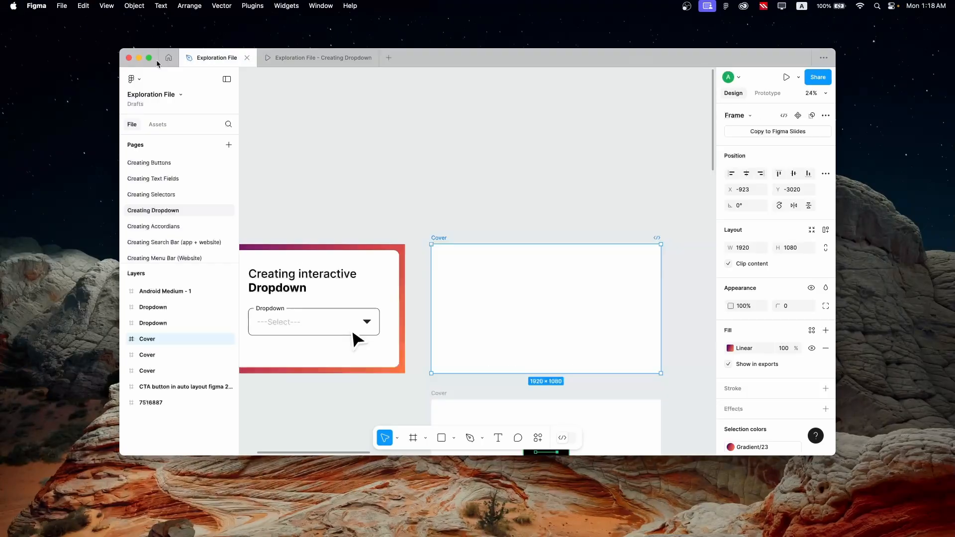
pyautogui.scroll(10, 343, 224)
pyautogui.scroll(-1, 303, 404)
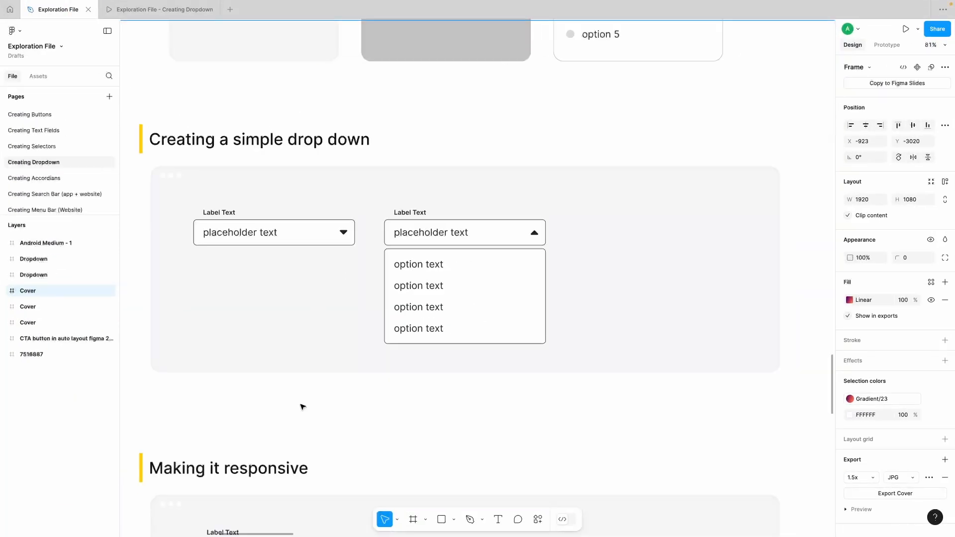
pyautogui.click(305, 399)
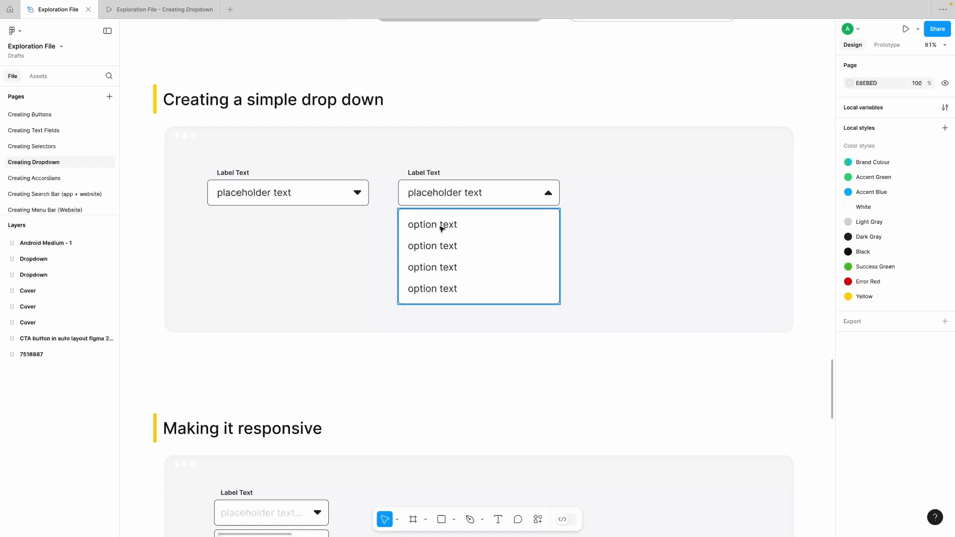
# Step: Draw a rectangle of about 401 × 74 directly below the closed sample dropdown, matching its width
pyautogui.hscroll(3, 442, 229)
pyautogui.click(441, 519)
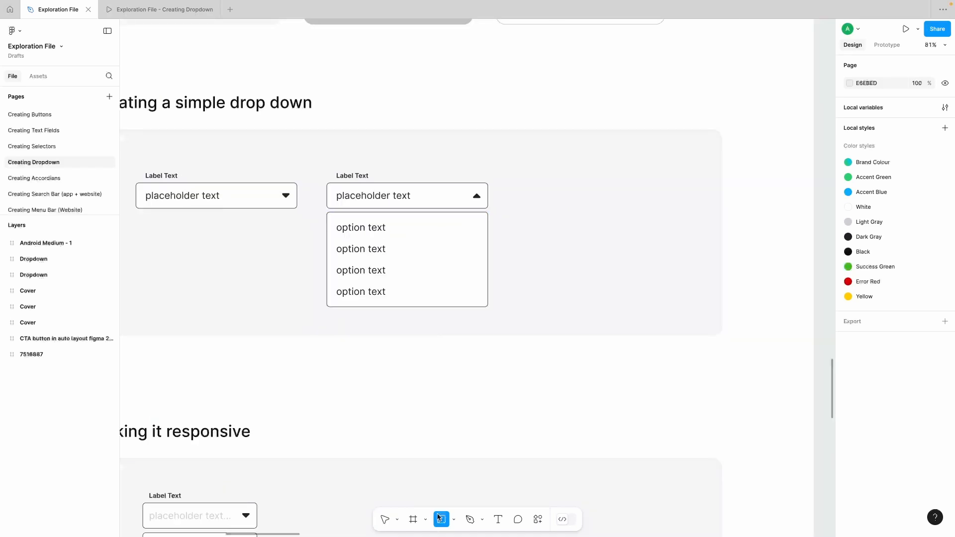
pyautogui.hscroll(-6, 348, 231)
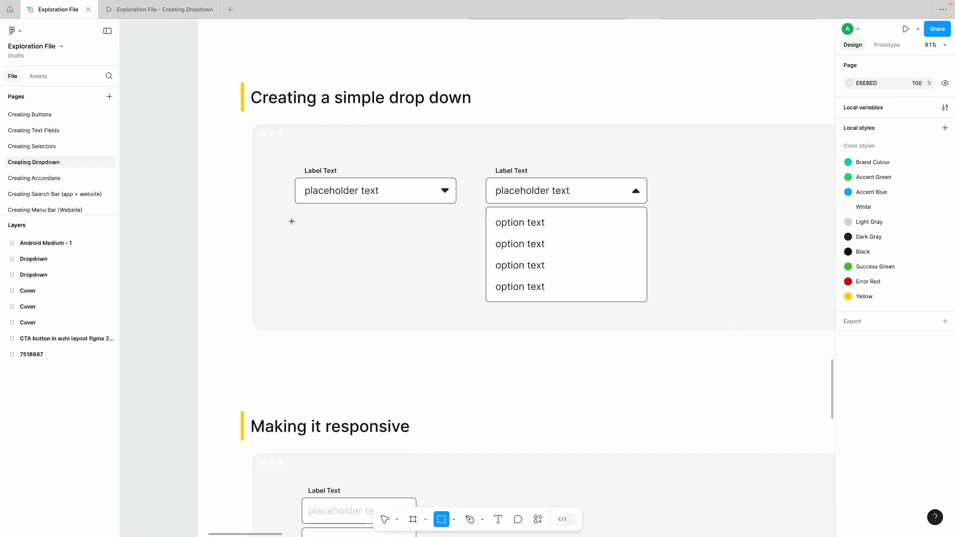
pyautogui.moveTo(295, 219); pyautogui.dragTo(457, 249)
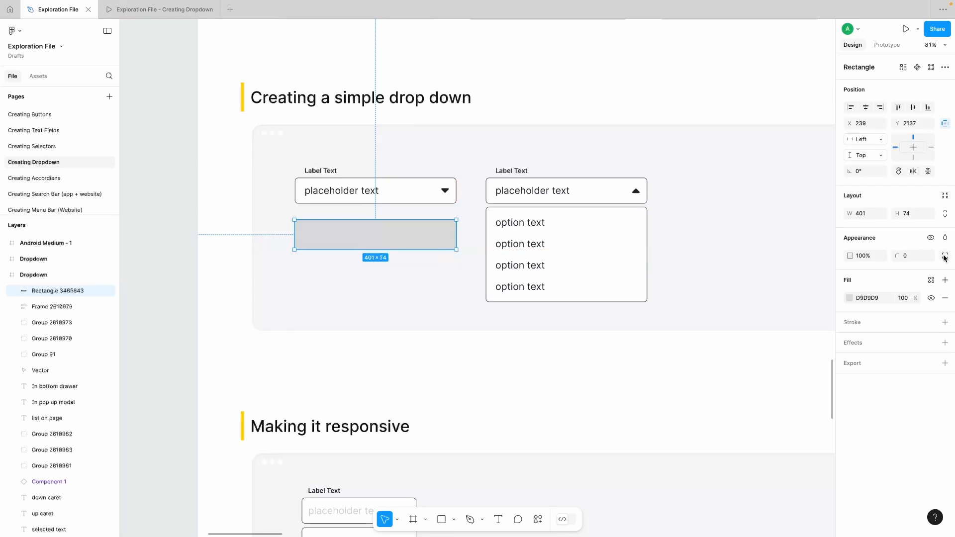
# Step: Style the new rectangle with a white FFFFFF fill, a 1 px black inside stroke and a corner radius of 8
pyautogui.click(850, 298)
pyautogui.write('FFFFFF')
pyautogui.press('Return')
pyautogui.click(944, 322)
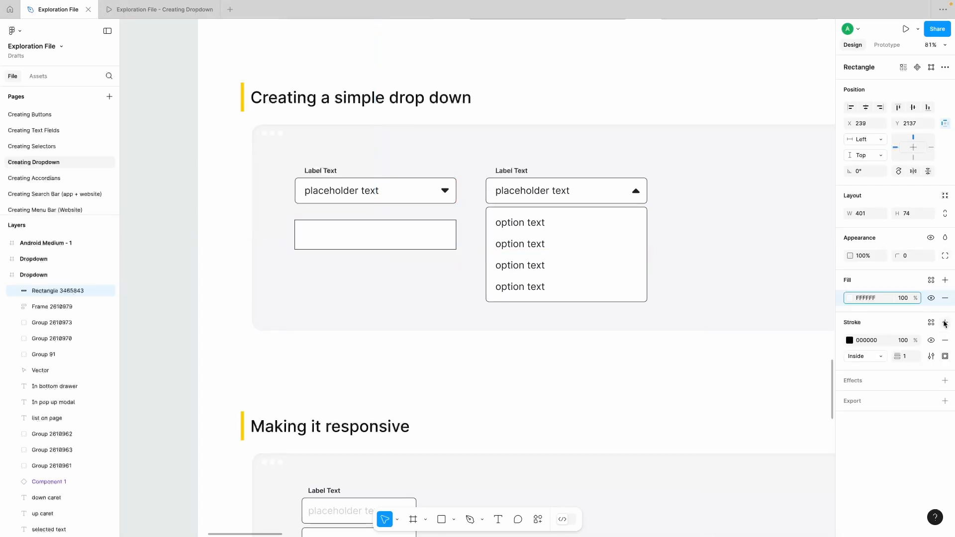
pyautogui.click(915, 255)
pyautogui.write('16')
pyautogui.press('Return')
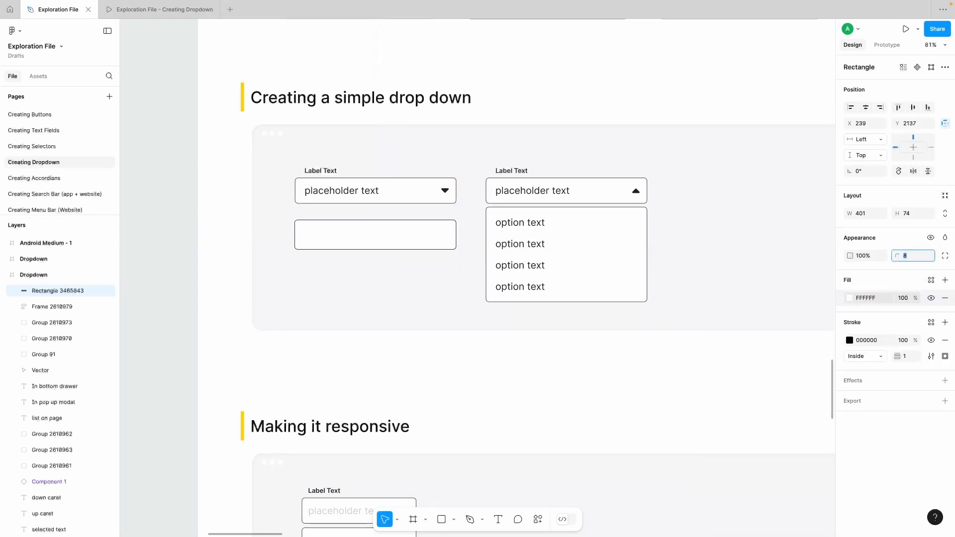
pyautogui.click(914, 213)
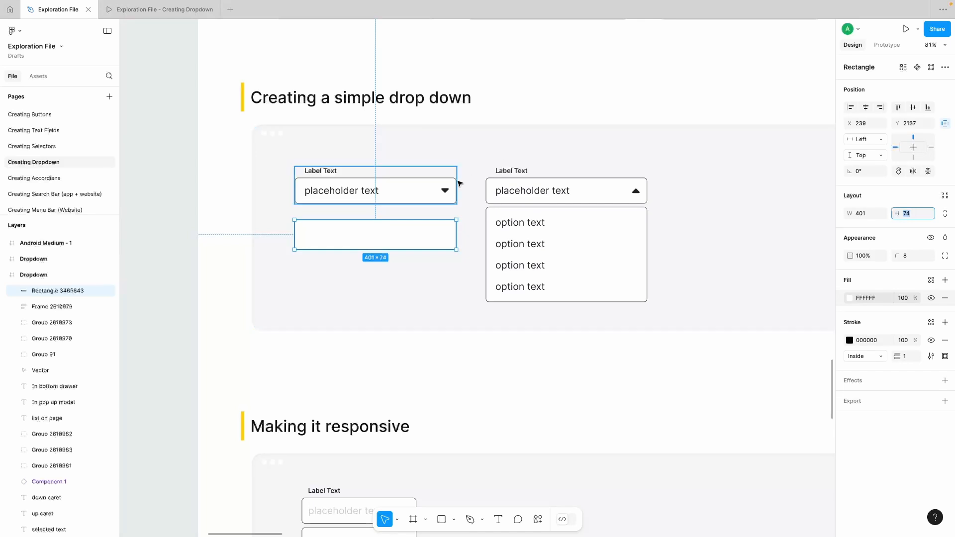
pyautogui.doubleClick(445, 191)
pyautogui.click(420, 354)
# Step: Draw a closed downward-pointing triangle of about 22 × 11 with the Pen tool inside the new rectangle's right end as its caret
pyautogui.click(479, 520)
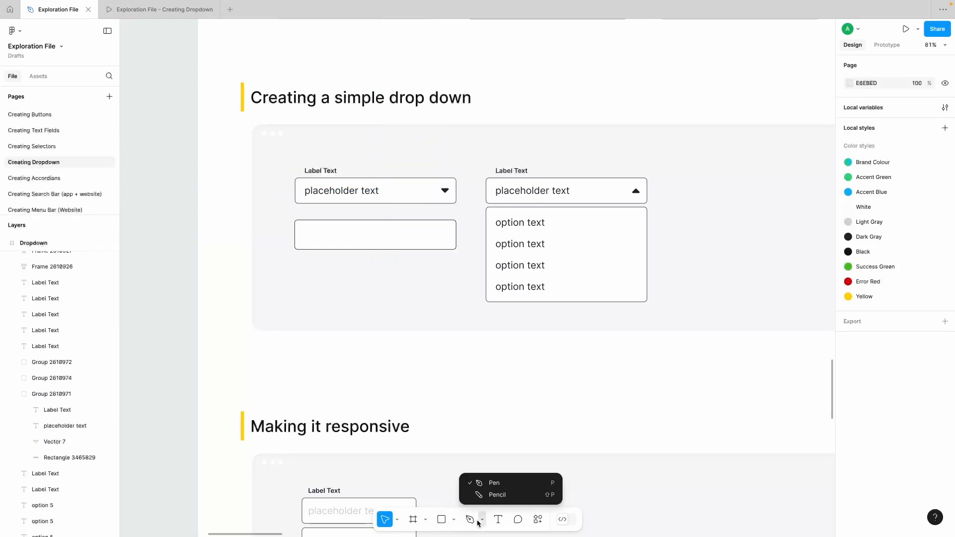
pyautogui.click(444, 527)
pyautogui.click(479, 521)
pyautogui.click(475, 481)
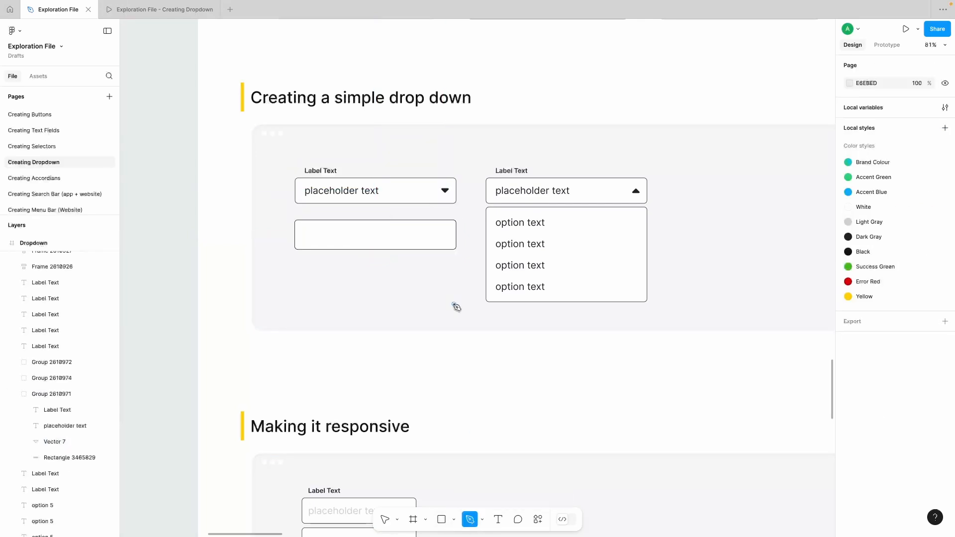
pyautogui.scroll(1, 448, 239)
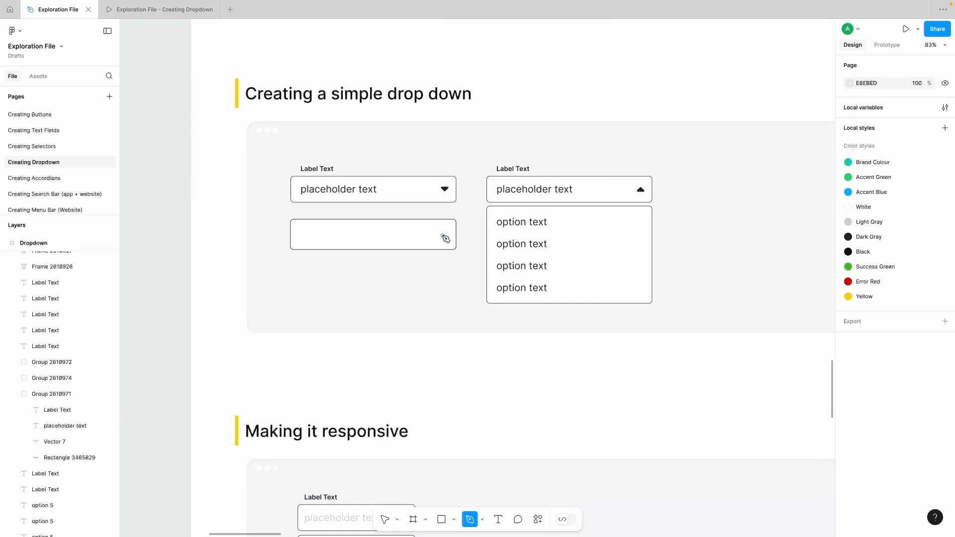
pyautogui.scroll(3, 445, 238)
pyautogui.click(442, 233)
pyautogui.click(449, 242)
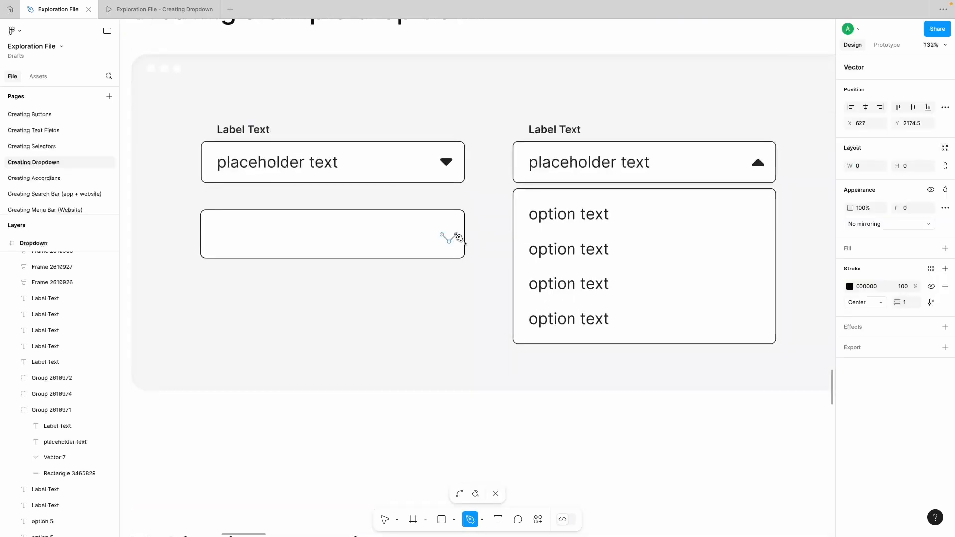
pyautogui.click(441, 235)
pyautogui.press('Escape')
pyautogui.click(444, 286)
pyautogui.click(449, 238)
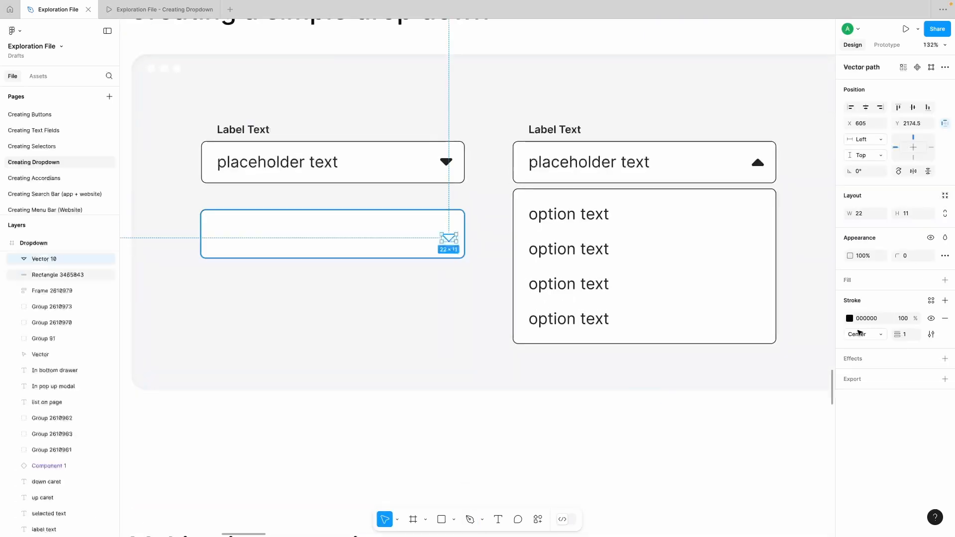
# Step: Set the caret's corner radius to 1 and replace its outline with a solid fill
pyautogui.click(913, 255)
pyautogui.write('1')
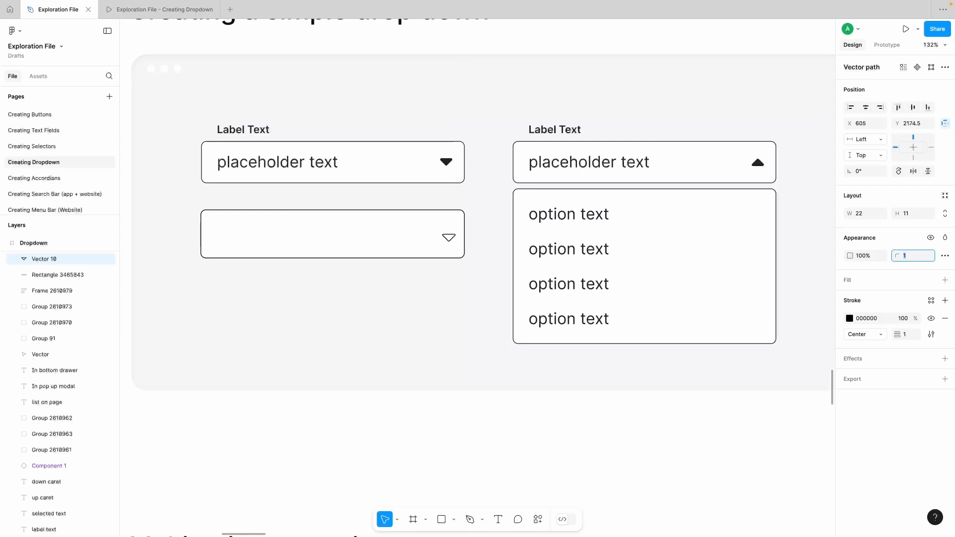
pyautogui.click(944, 280)
pyautogui.click(945, 340)
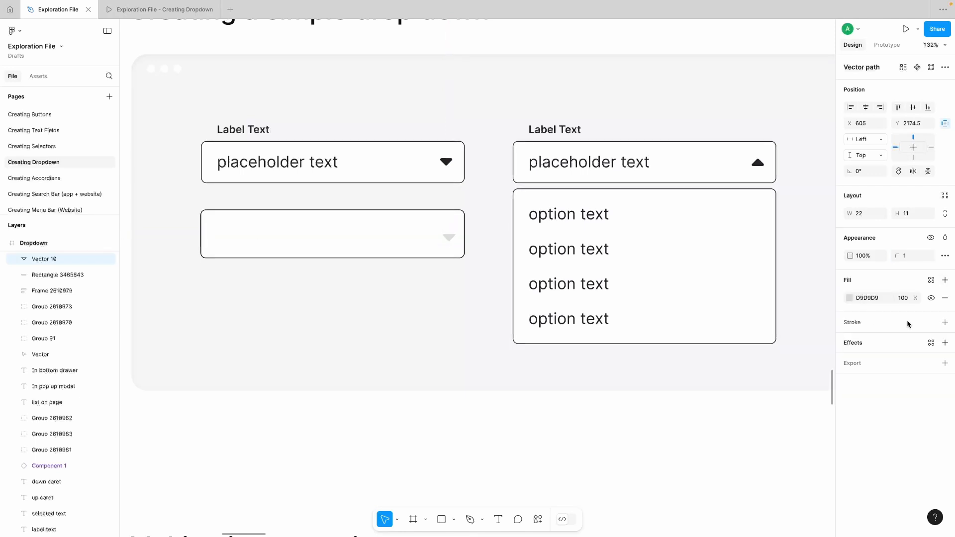
# Step: Fill the caret with black 000000 and move it to the vertical centre of the rectangle, lined up under the sample caret
pyautogui.click(848, 297)
pyautogui.write('000000')
pyautogui.press('Return')
pyautogui.click(565, 460)
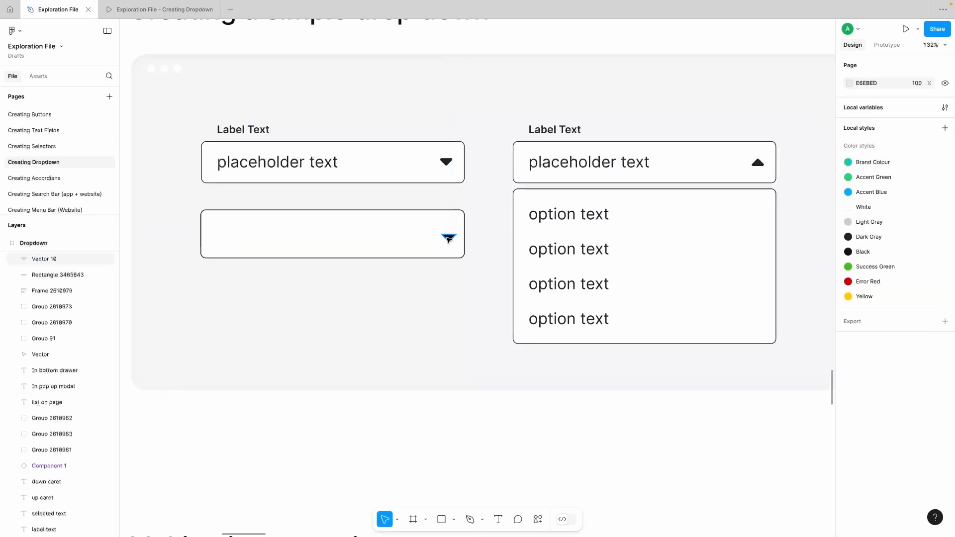
pyautogui.moveTo(448, 239); pyautogui.dragTo(444, 235)
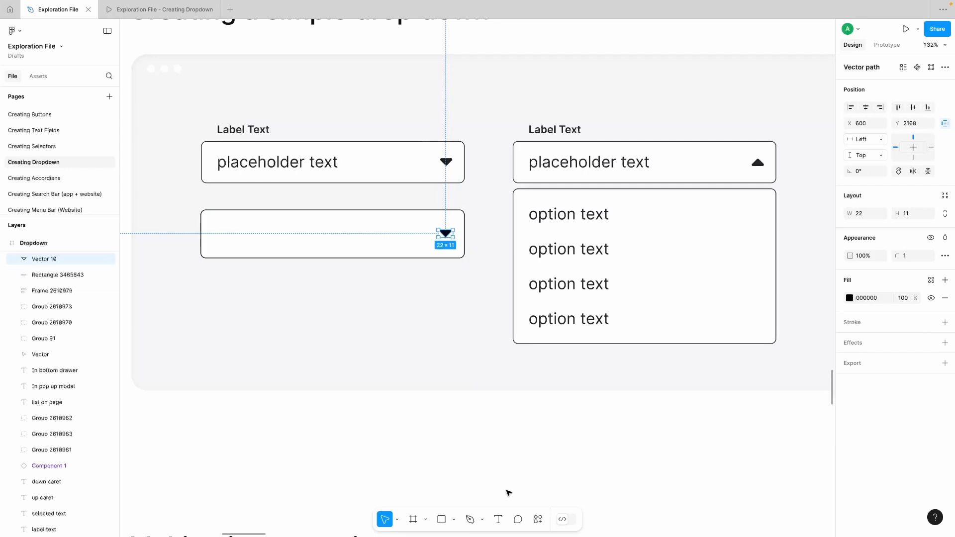
# Step: Add the placeholder text "---select---" at the left side inside the new rectangle
pyautogui.click(498, 519)
pyautogui.click(222, 236)
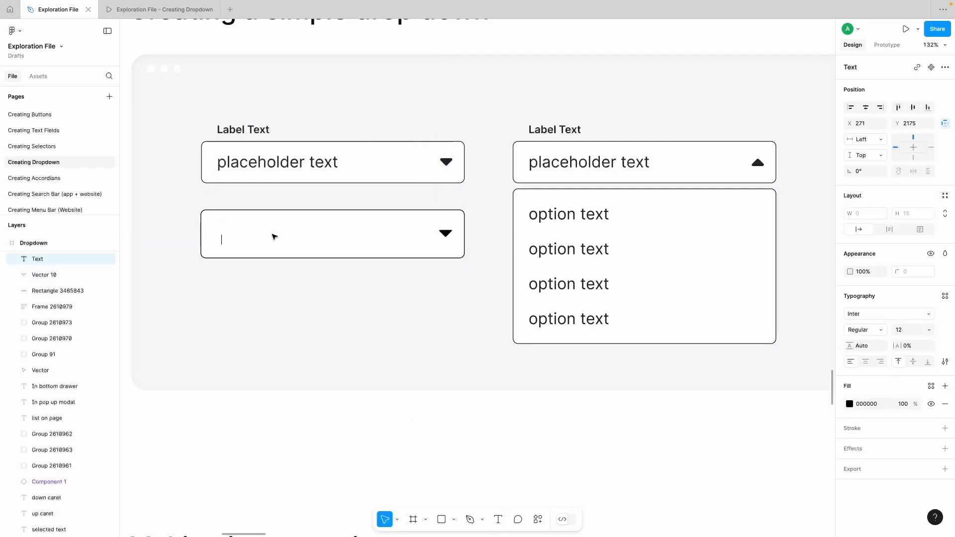
pyautogui.write('---sele')
pyautogui.write('st')
pyautogui.press('BackSpace')
pyautogui.press('BackSpace')
pyautogui.write('ct---')
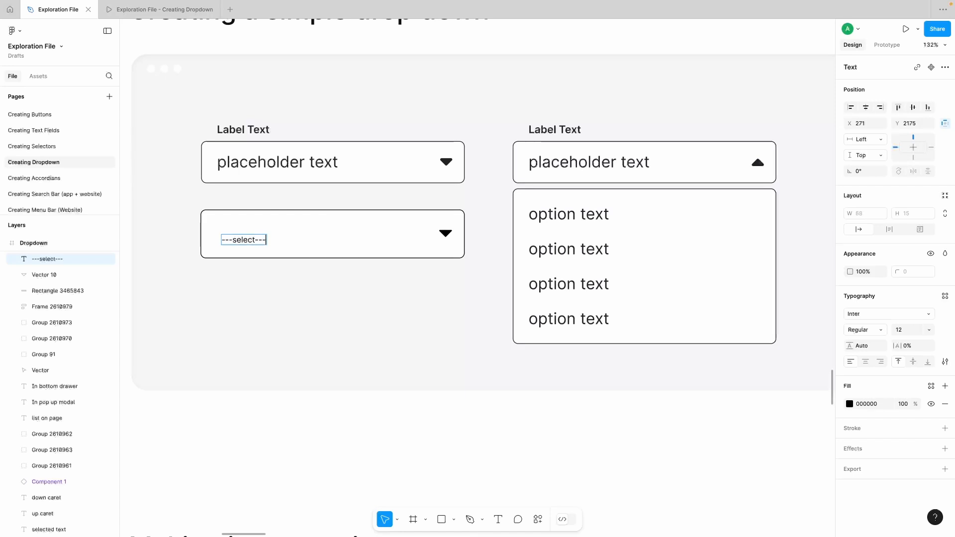
pyautogui.press('Escape')
# Step: Set the "---select---" text to font size 24 and move it up to the vertical middle of the rectangle
pyautogui.click(928, 330)
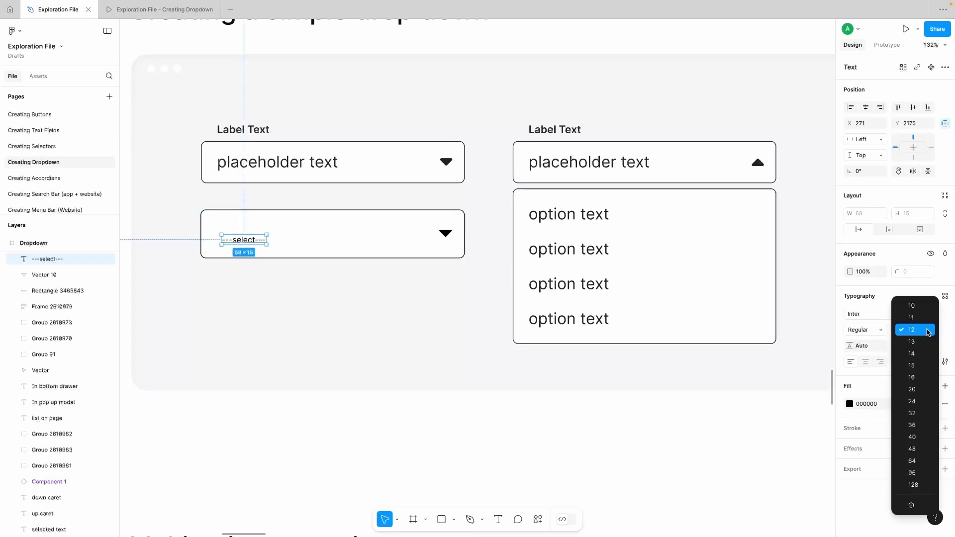
pyautogui.click(914, 402)
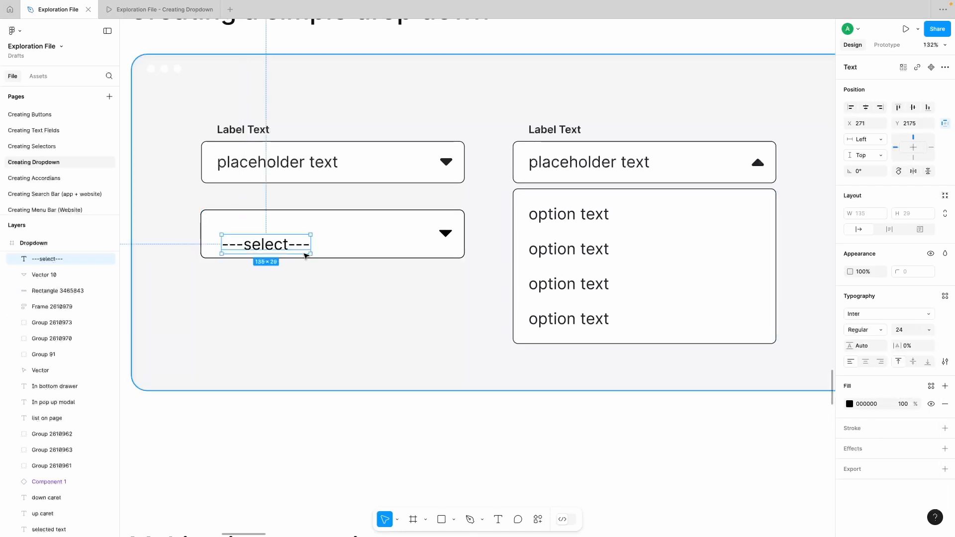
pyautogui.moveTo(269, 244); pyautogui.dragTo(371, 228)
pyautogui.click(414, 250)
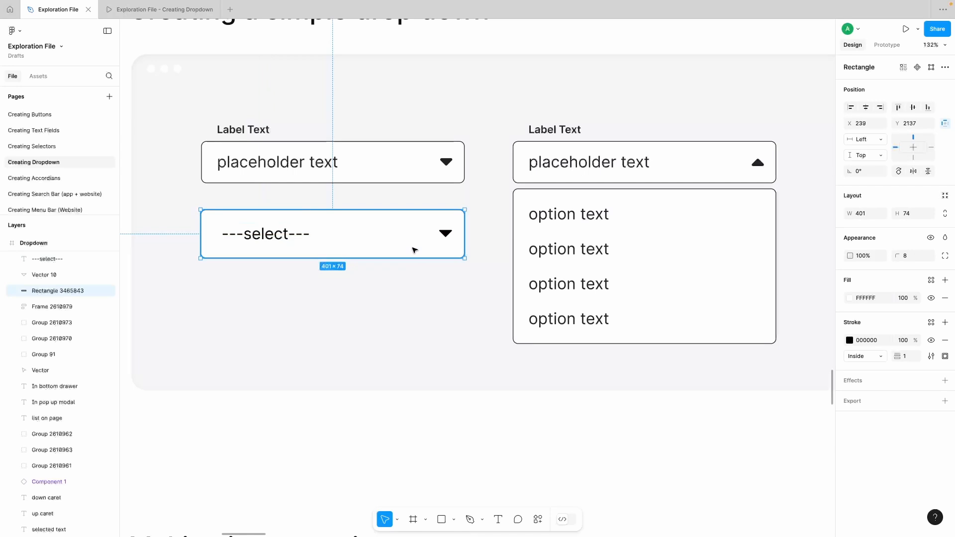
# Step: Widen the "---select---" text box to about 318 and shift it left to X 263 for a 24 px left padding
pyautogui.click(264, 239)
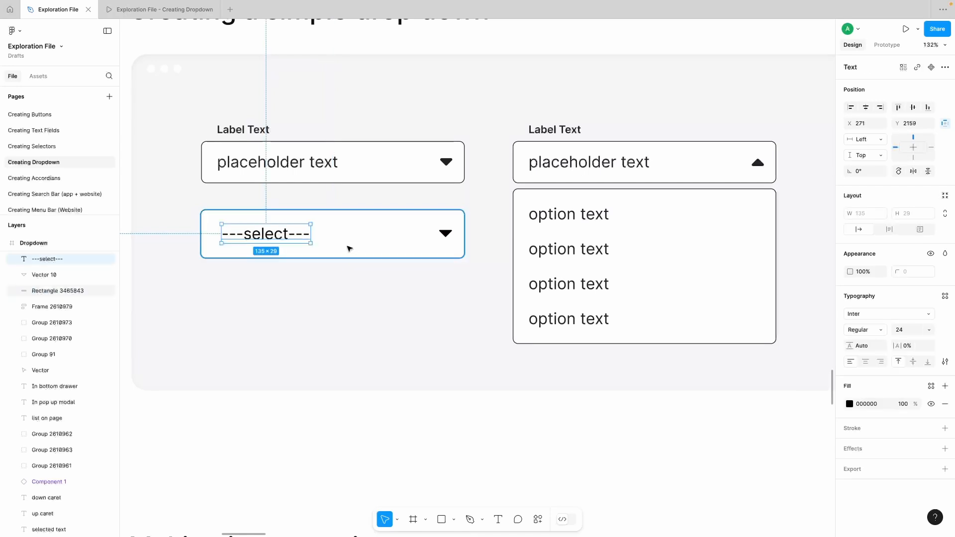
pyautogui.moveTo(312, 236); pyautogui.dragTo(431, 238)
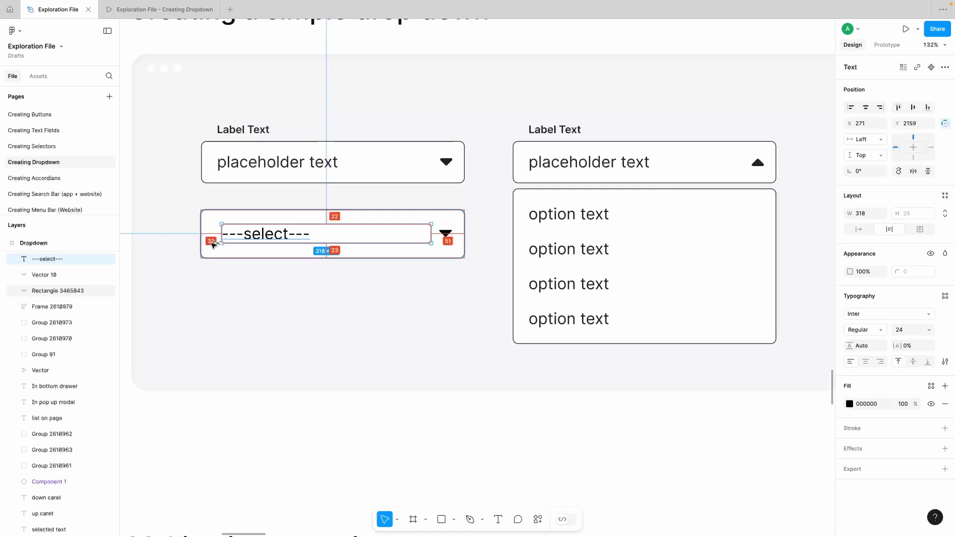
pyautogui.hotkey('shift', 'Left')
# Step: Nudge the caret slightly right and trim the rectangle's height to tighten the padding around the placeholder text
pyautogui.click(446, 233)
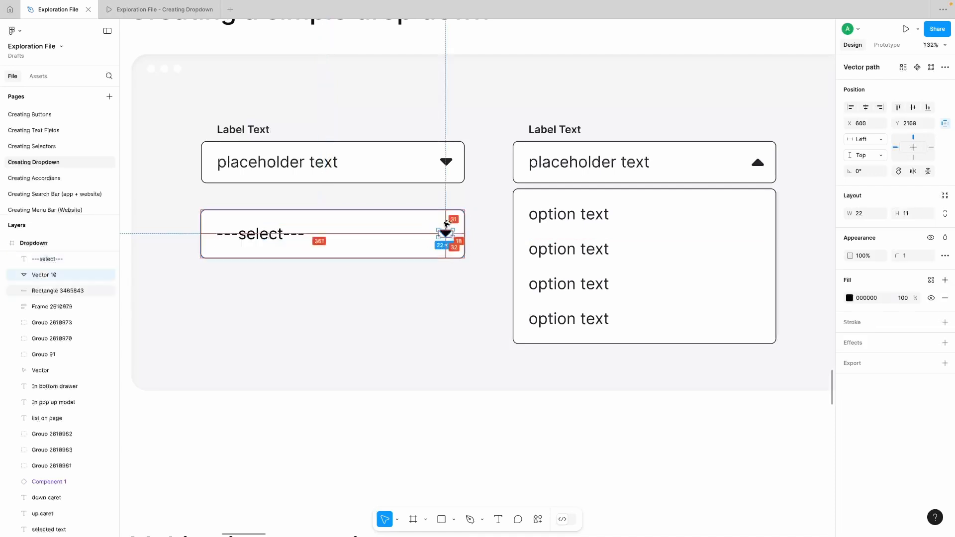
pyautogui.click(276, 230)
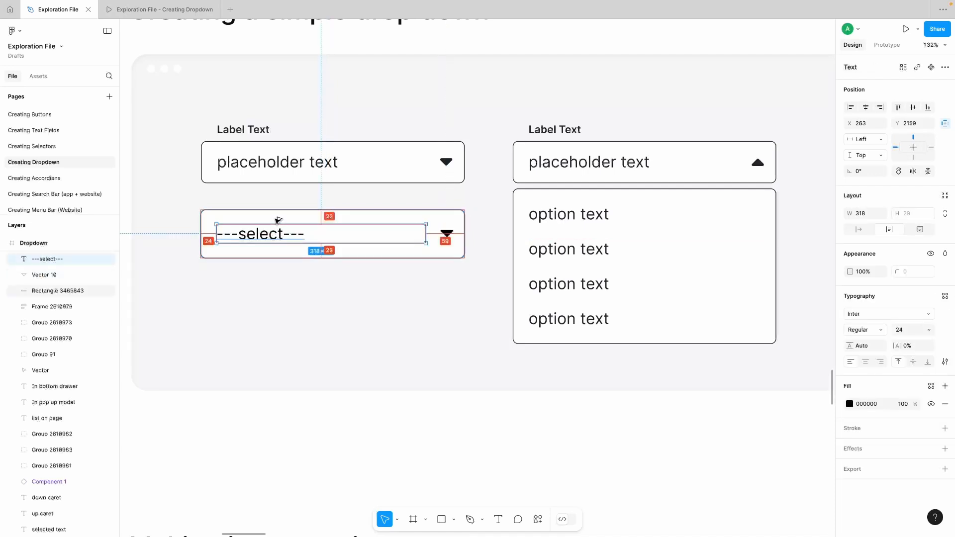
pyautogui.click(277, 220)
# Step: Add a text label reading "Add ons" across the new field's upper edge, above the placeholder
pyautogui.press('t')
pyautogui.click(232, 202)
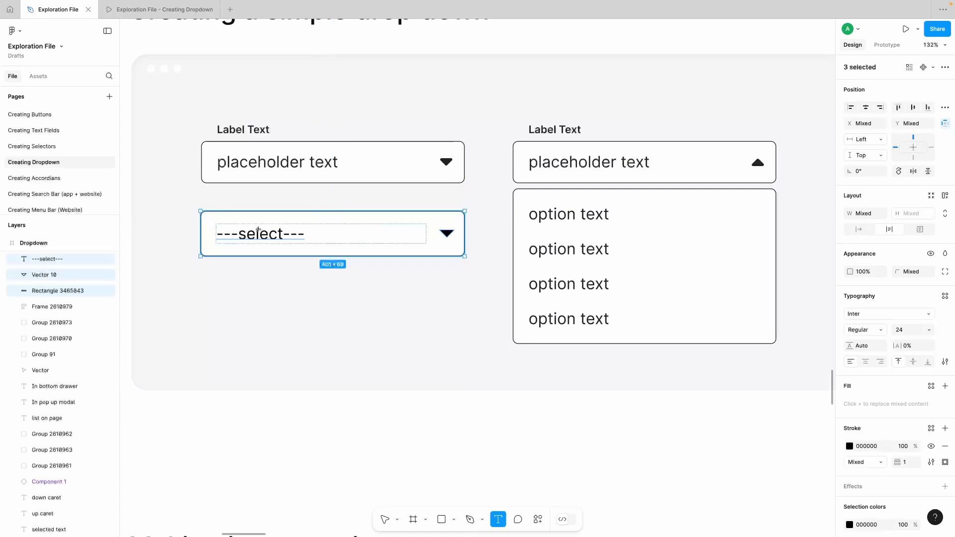
pyautogui.write('Addon')
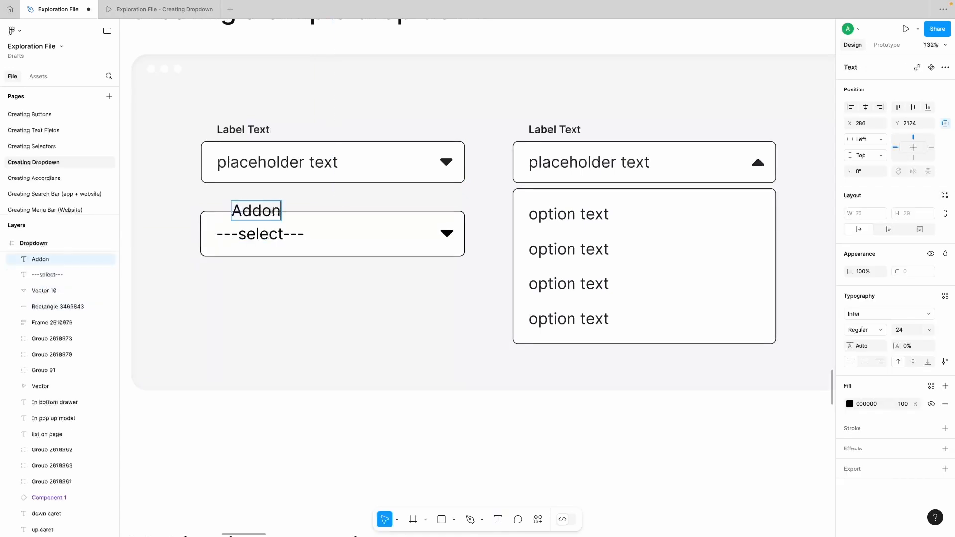
pyautogui.press('BackSpace')
pyautogui.press('BackSpace')
pyautogui.write('ons')
pyautogui.press('Escape')
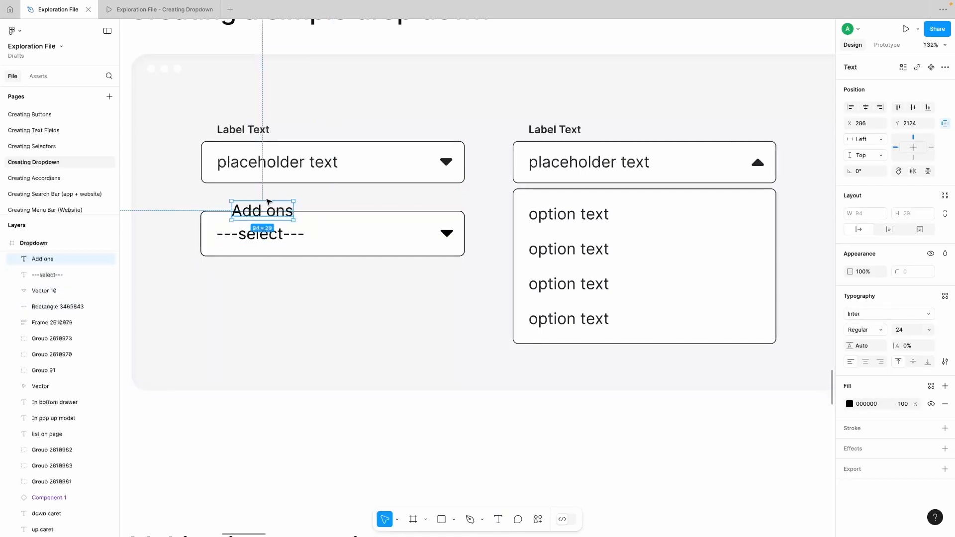
# Step: Place the "Add ons" label just above the field, aligned with the placeholder text, and style it Semi Bold at size 16
pyautogui.moveTo(291, 208); pyautogui.dragTo(277, 197)
pyautogui.click(880, 329)
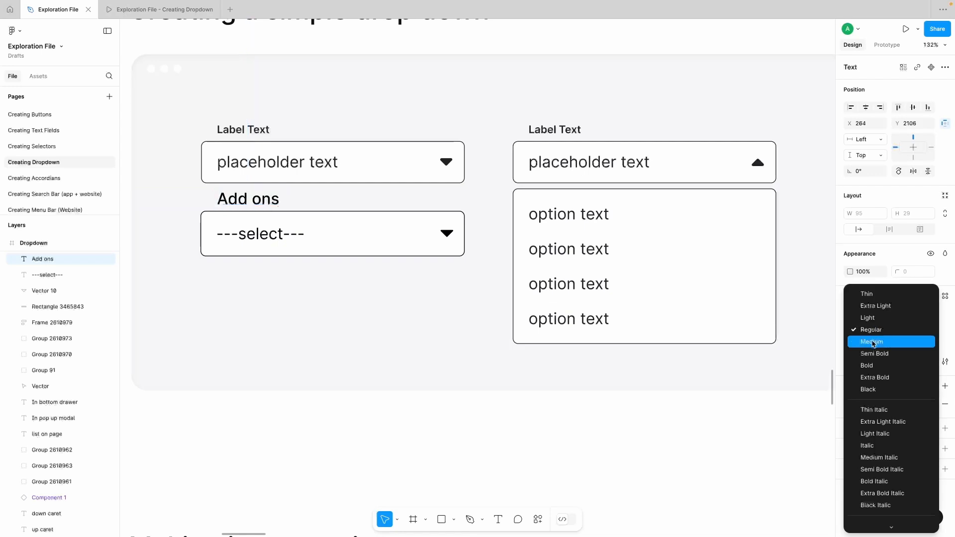
pyautogui.click(876, 352)
pyautogui.click(928, 330)
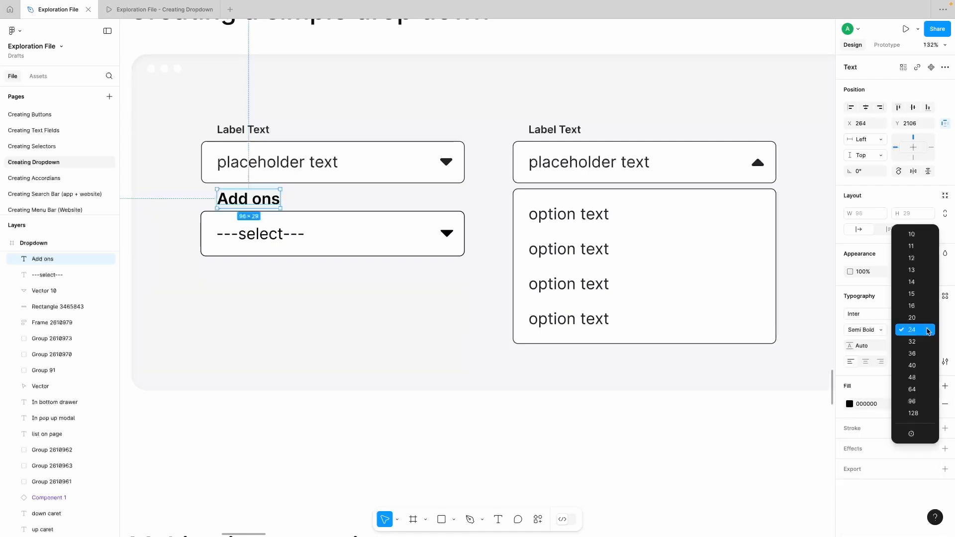
pyautogui.click(915, 305)
pyautogui.moveTo(250, 197); pyautogui.dragTo(253, 205)
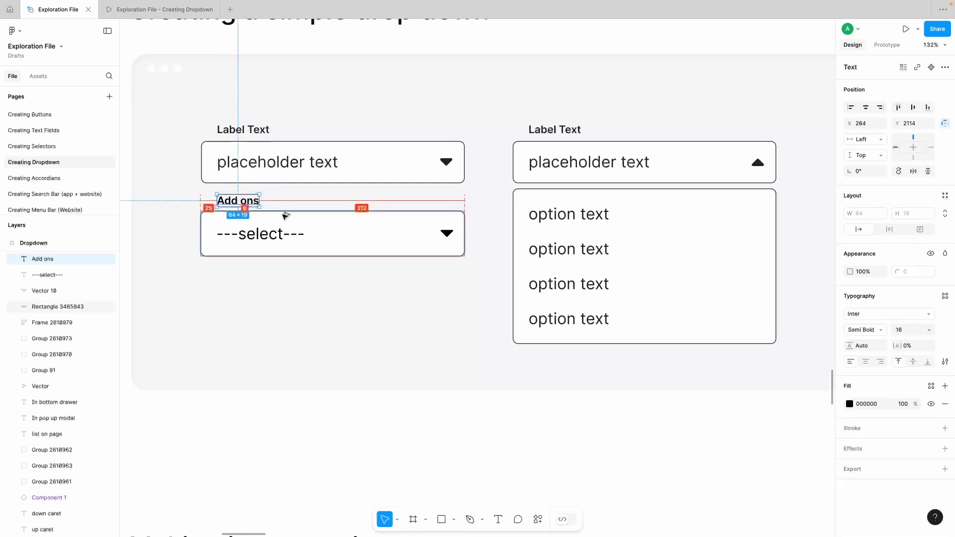
pyautogui.press('Left')
pyautogui.press('Down')
# Step: Move the label, placeholder, caret and rectangle down to Y 2152, clear of the sample field, and group them
pyautogui.keyDown('shift'); pyautogui.click(284, 218); pyautogui.keyUp('shift')
pyautogui.keyDown('shift'); pyautogui.click(260, 234); pyautogui.keyUp('shift')
pyautogui.keyDown('shift'); pyautogui.click(440, 232); pyautogui.keyUp('shift')
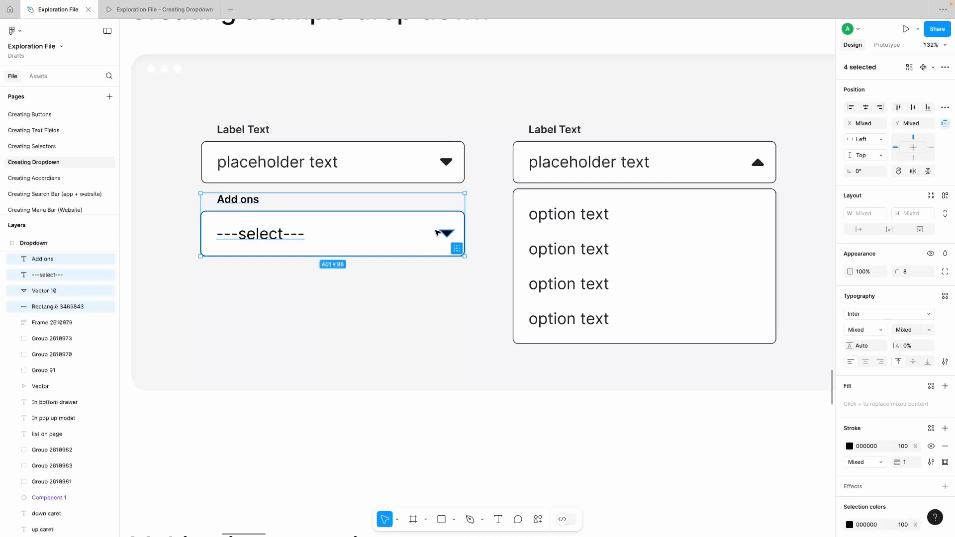
pyautogui.moveTo(367, 232); pyautogui.dragTo(366, 258)
pyautogui.click(249, 260)
pyautogui.keyDown('shift'); pyautogui.click(234, 230); pyautogui.keyUp('shift')
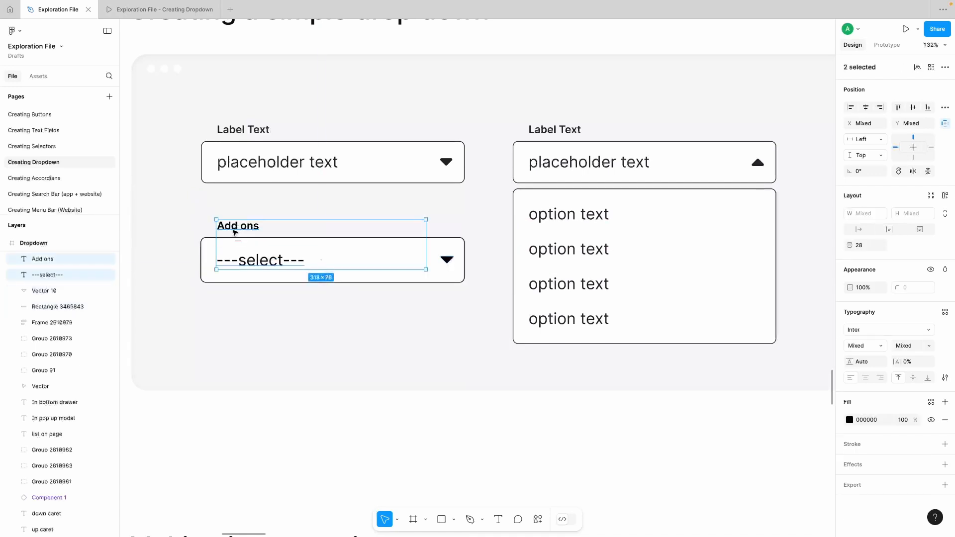
pyautogui.hscroll(1, 302, 400)
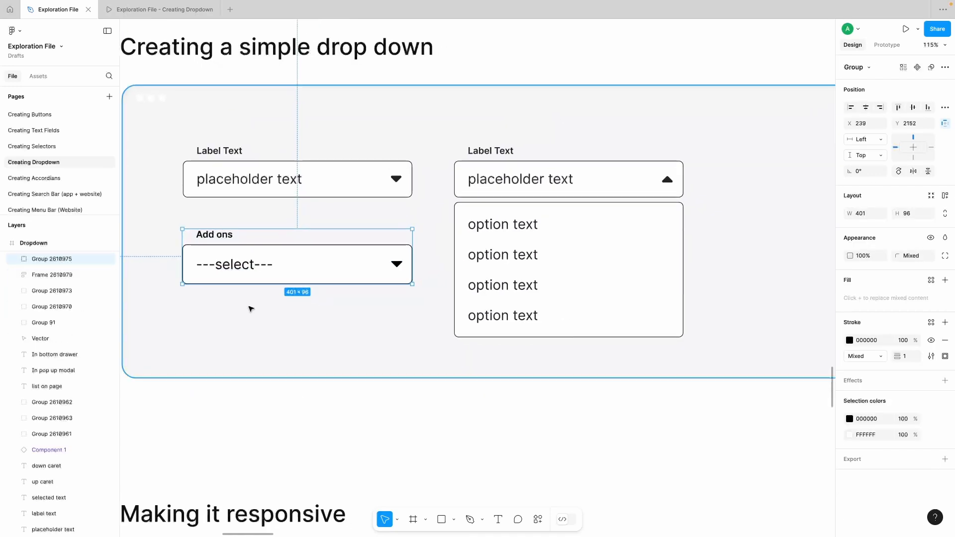
# Step: Duplicate the "Add ons" field group to the right of the open sample dropdown, at X 1224, Y 2006
pyautogui.hscroll(1, 247, 309)
pyautogui.scroll(-1, 246, 311)
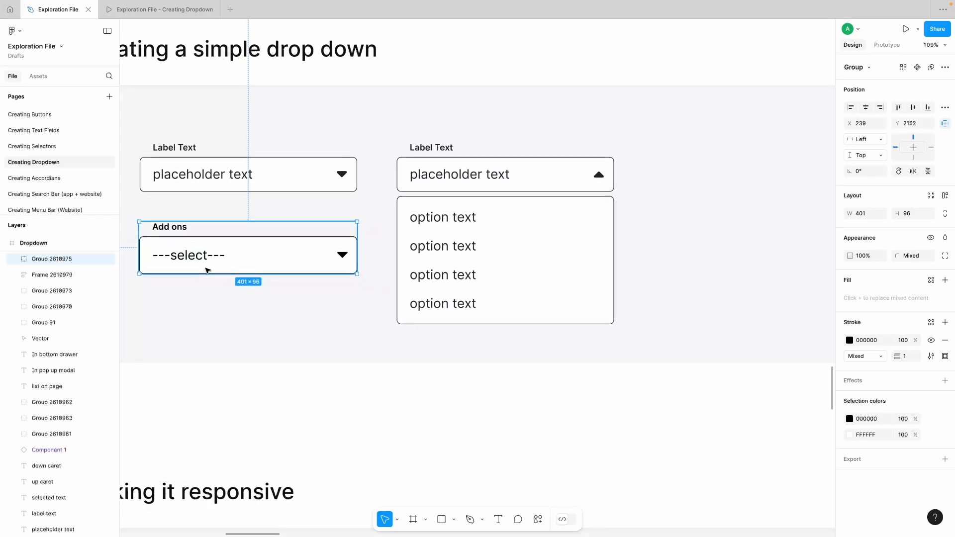
pyautogui.scroll(-3, 233, 262)
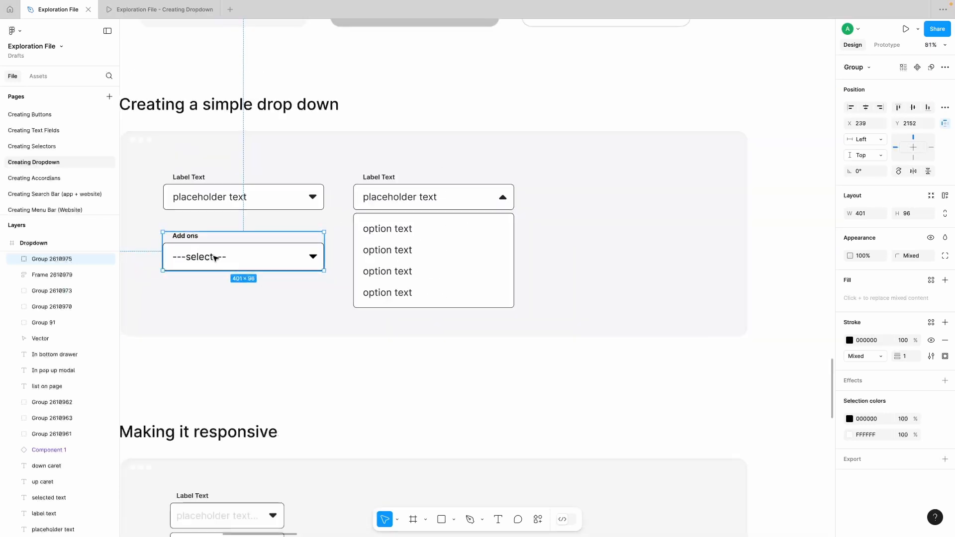
pyautogui.moveTo(603, 254); pyautogui.dragTo(599, 190)
pyautogui.hscroll(1, 598, 196)
pyautogui.scroll(1, 642, 201)
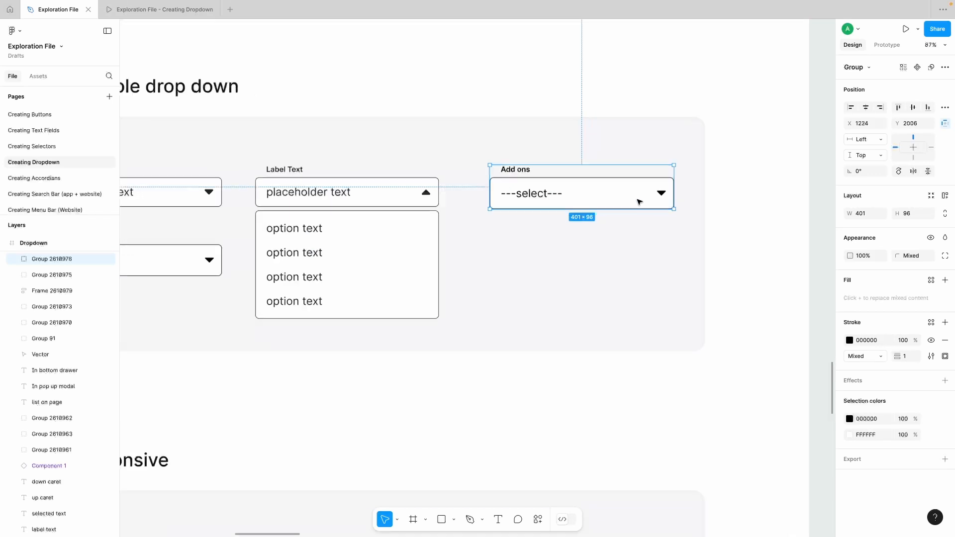
# Step: Rotate the duplicated field's caret by 180° so it points up
pyautogui.doubleClick(661, 192)
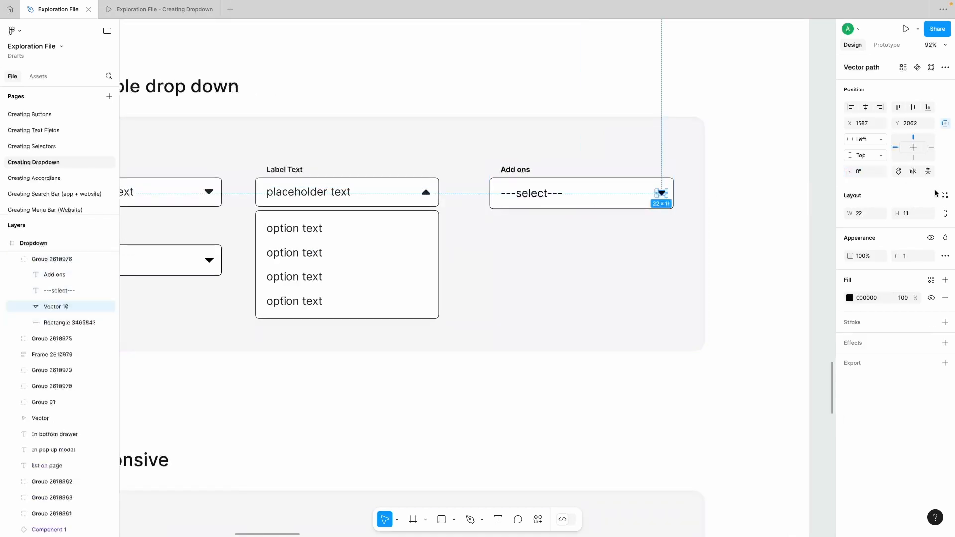
pyautogui.write('1')
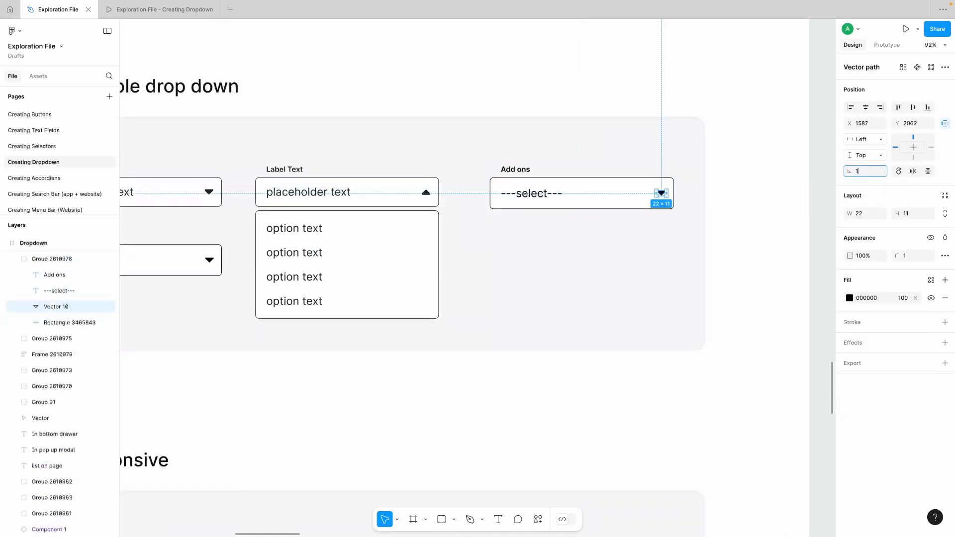
pyautogui.write('80')
pyautogui.press('Return')
pyautogui.click(716, 229)
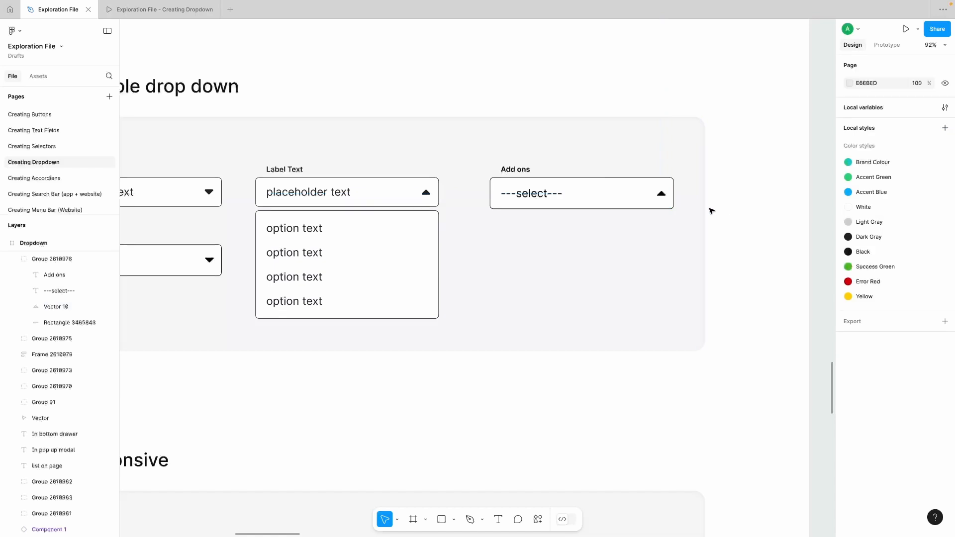
# Step: Draw a rectangle about 395 × 227 just below the duplicated field as the options box
pyautogui.scroll(-1, 499, 227)
pyautogui.hscroll(-1, 499, 226)
pyautogui.press('r')
pyautogui.moveTo(496, 213); pyautogui.dragTo(676, 315)
pyautogui.moveTo(615, 213); pyautogui.dragTo(615, 211)
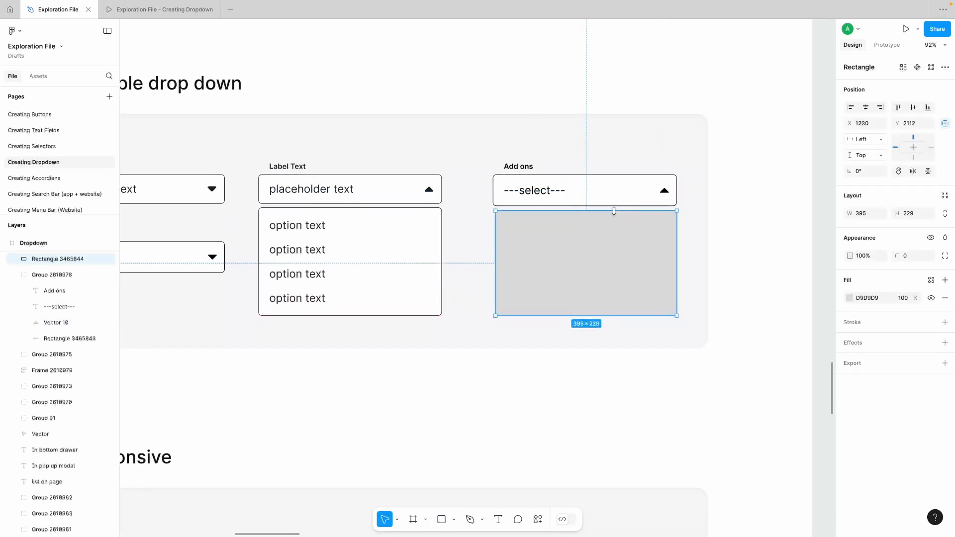
# Step: Copy the field rectangle's white fill, black 1 px inside stroke and corner radius 8 onto the options box
pyautogui.doubleClick(530, 185)
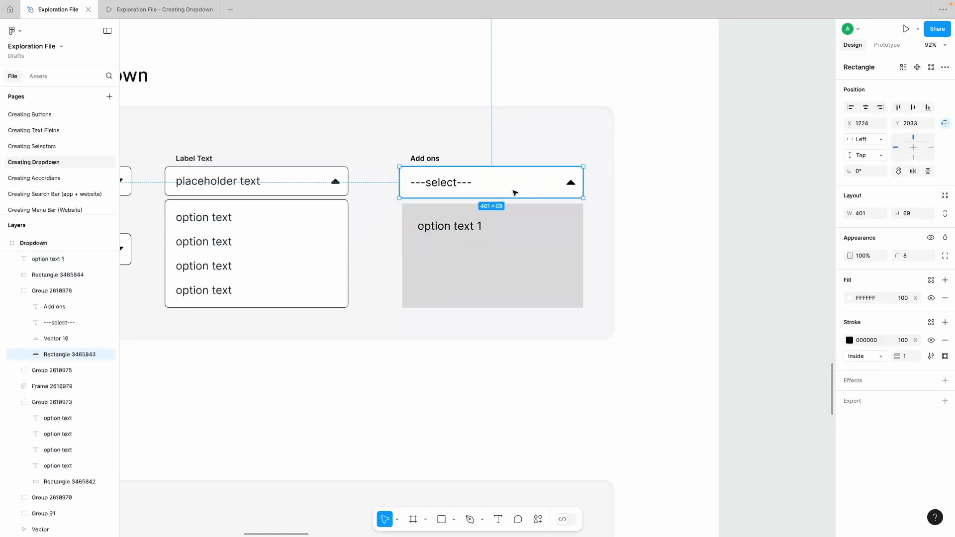
pyautogui.click(520, 225)
pyautogui.press('alt+super+v')
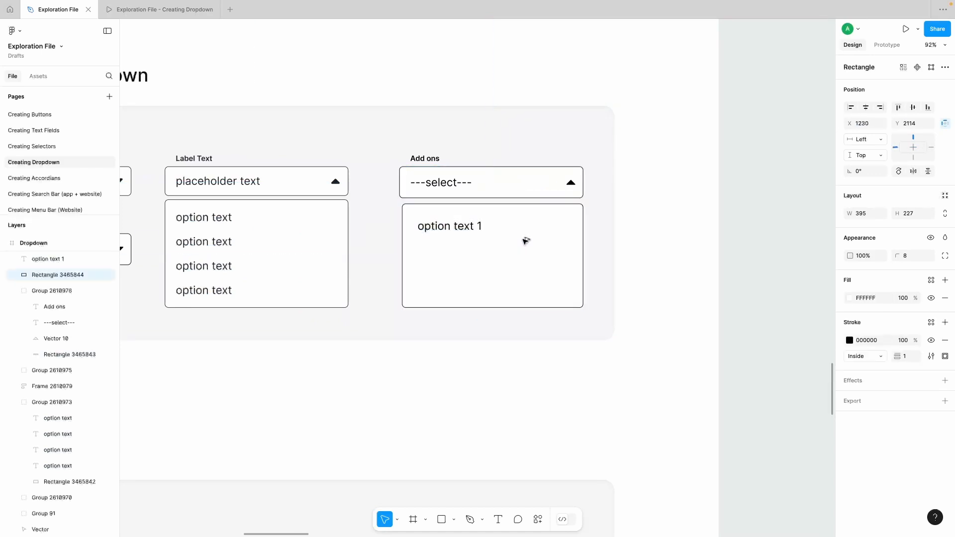
# Step: Align "option text 1" at X 1254 and duplicate it into four rows spaced 24 apart inside the options box
pyautogui.click(514, 397)
pyautogui.moveTo(432, 228)
pyautogui.mouseDown()
pyautogui.moveTo(428, 220)
pyautogui.moveTo(572, 217)
pyautogui.moveTo(454, 236)
pyautogui.moveTo(442, 294)
pyautogui.mouseUp()
pyautogui.press('Left')
pyautogui.press('Left')
pyautogui.press('Left')
# Step: Group the four option texts together with the options box rectangle
pyautogui.keyDown('shift'); pyautogui.click(452, 270); pyautogui.keyUp('shift')
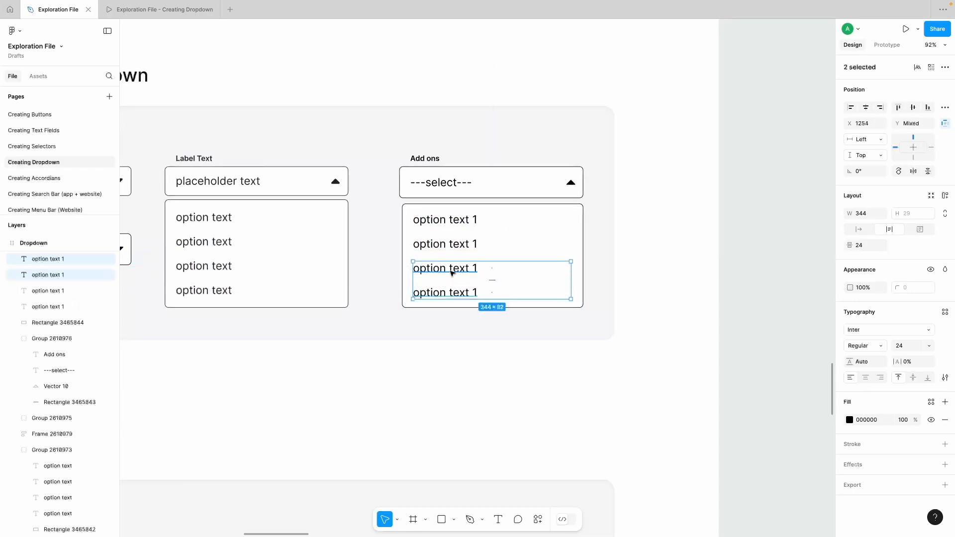
pyautogui.keyDown('shift'); pyautogui.click(451, 245); pyautogui.keyUp('shift')
pyautogui.keyDown('shift'); pyautogui.click(449, 219); pyautogui.keyUp('shift')
pyautogui.keyDown('shift'); pyautogui.click(519, 228); pyautogui.keyUp('shift')
pyautogui.press('super+g')
pyautogui.click(452, 393)
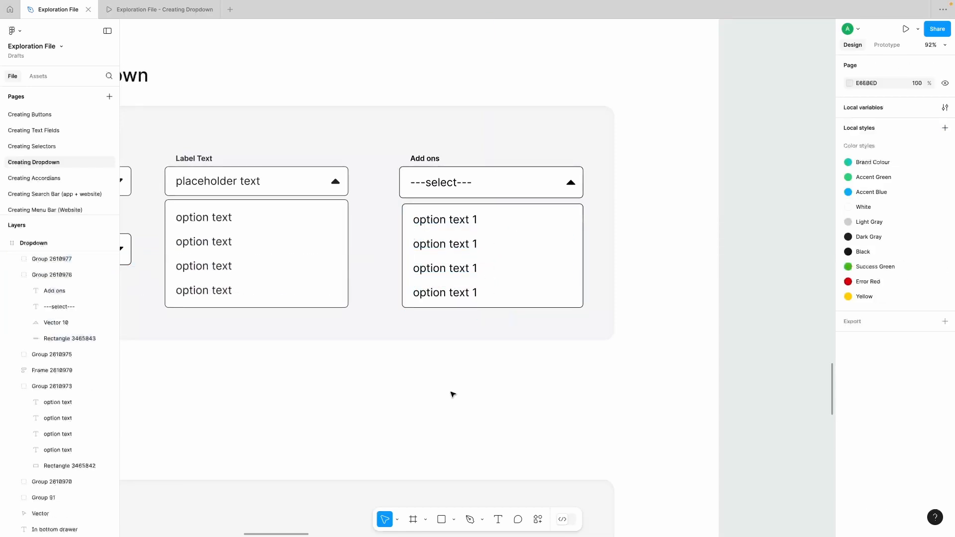
# Step: Review the closed and open "Add ons" dropdowns against the sample dropdowns, including the first option's text box
pyautogui.hscroll(-1, 455, 391)
pyautogui.hscroll(-1, 456, 392)
pyautogui.click(539, 219)
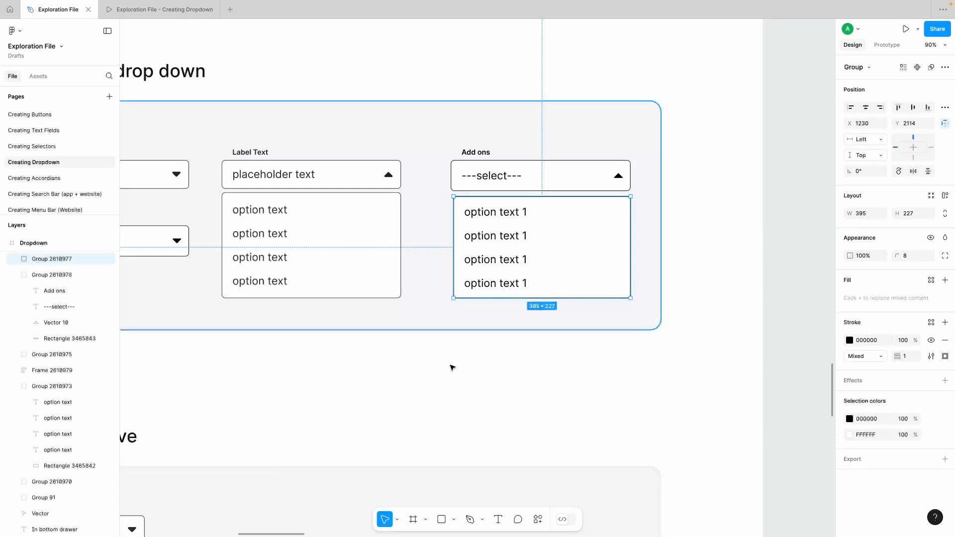
pyautogui.hscroll(-5, 451, 367)
pyautogui.scroll(-2, 450, 367)
pyautogui.hscroll(1, 450, 367)
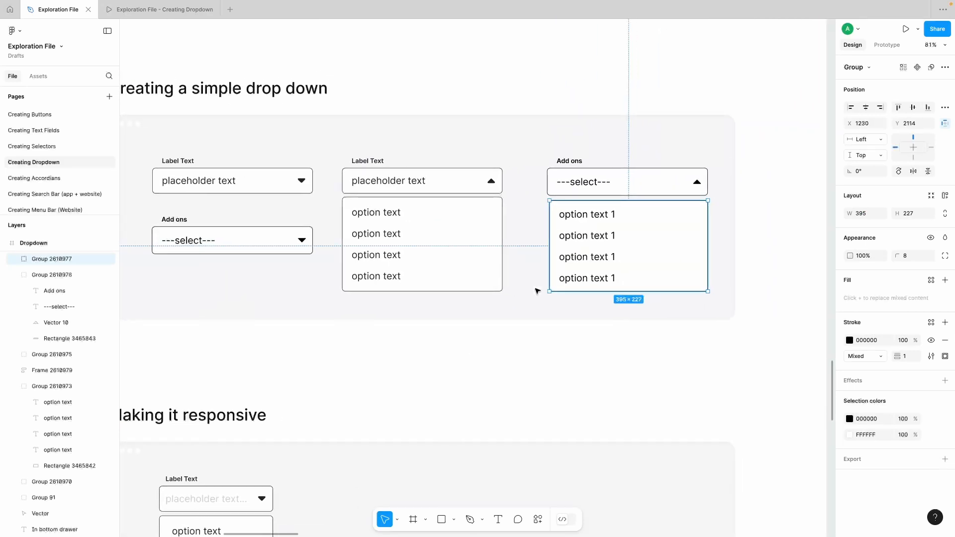
pyautogui.doubleClick(604, 214)
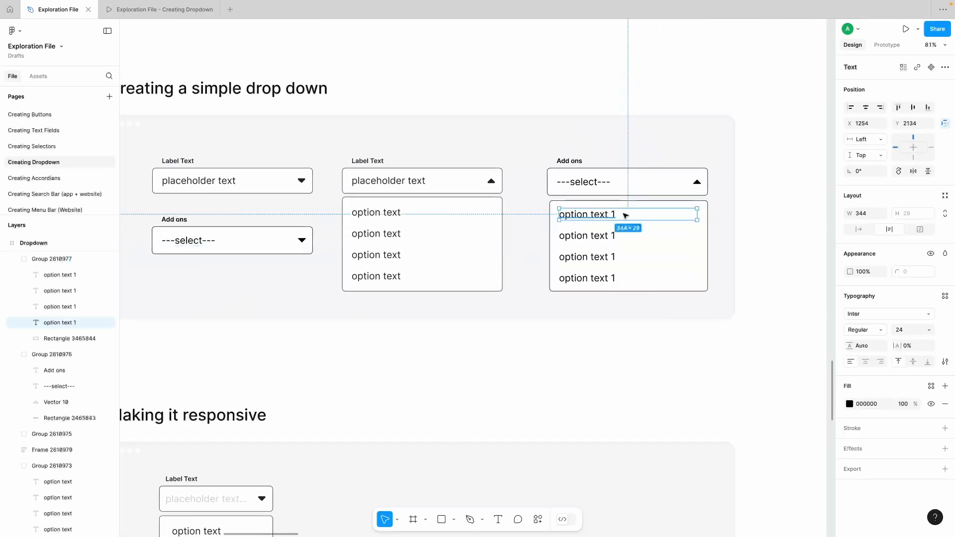
pyautogui.click(751, 238)
# Step: Stretch and shrink the sample dropdown in the Making it responsive section, leaving it about 306 wide
pyautogui.scroll(-5, 751, 238)
pyautogui.hscroll(-2, 751, 238)
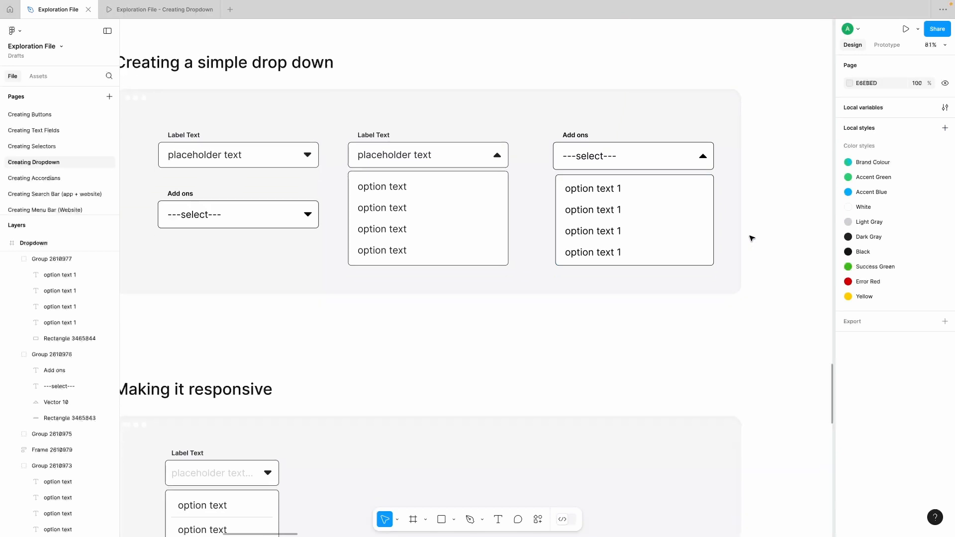
pyautogui.scroll(-1, 751, 238)
pyautogui.hscroll(-1, 751, 238)
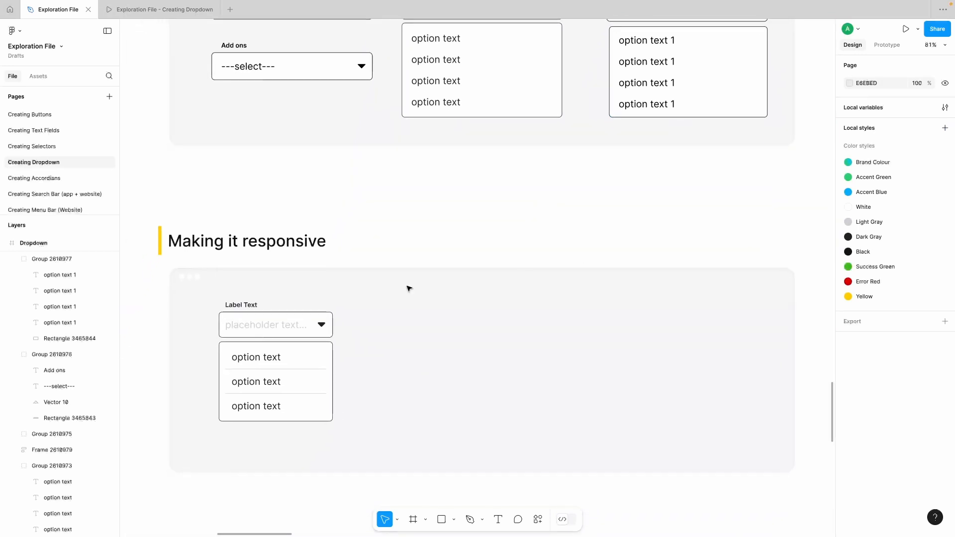
pyautogui.click(311, 329)
pyautogui.keyDown('shift'); pyautogui.click(312, 373); pyautogui.keyUp('shift')
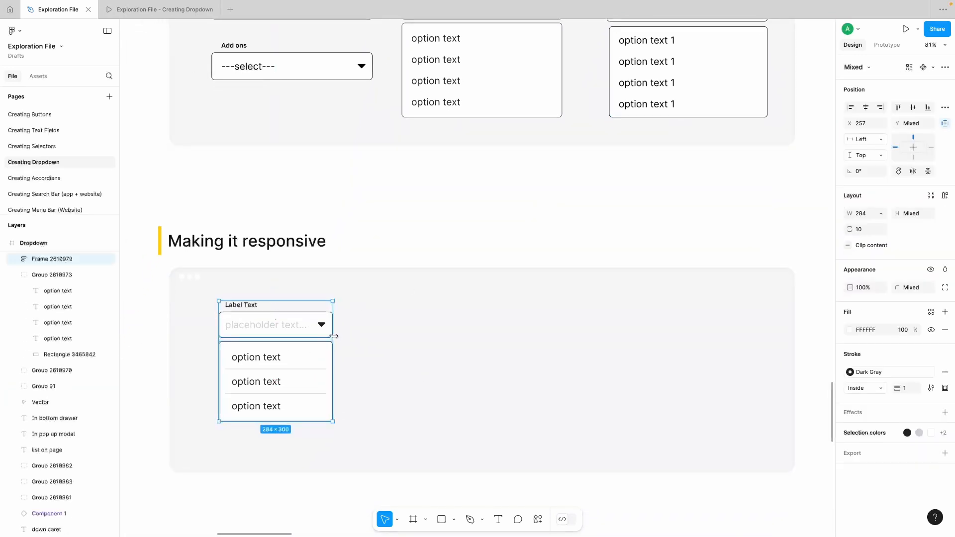
pyautogui.moveTo(378, 336); pyautogui.dragTo(342, 341)
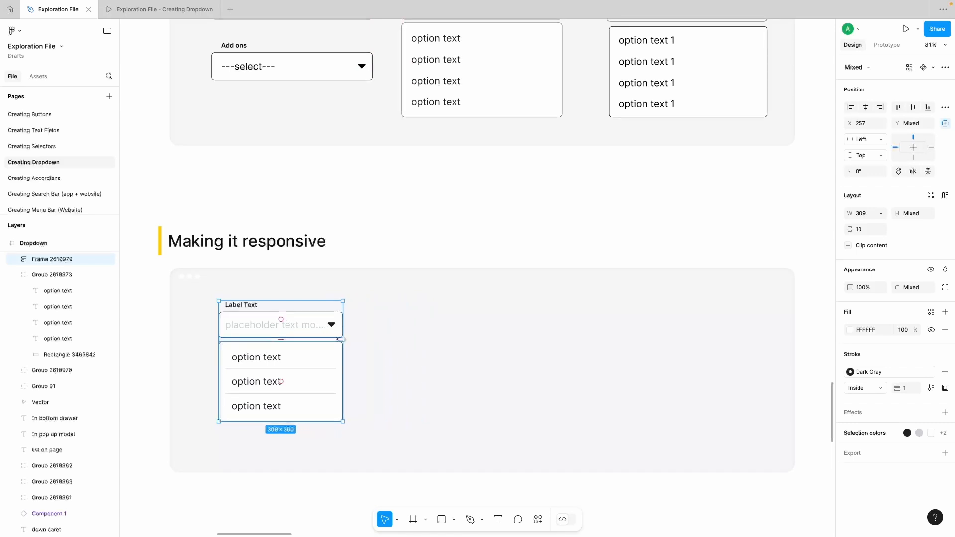
pyautogui.moveTo(341, 338)
pyautogui.mouseDown()
pyautogui.moveTo(404, 340)
pyautogui.moveTo(279, 343)
pyautogui.moveTo(342, 343)
pyautogui.mouseUp()
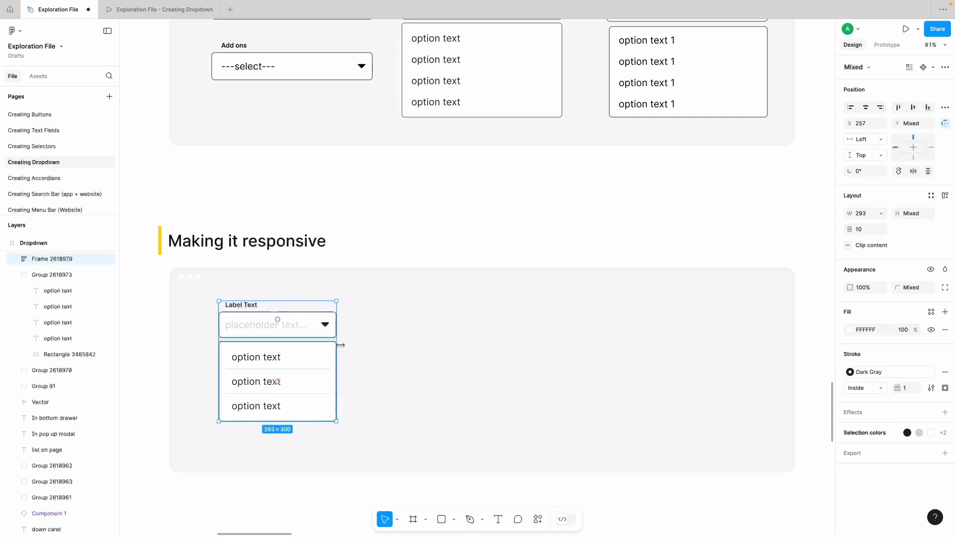
# Step: Try to narrow the open "Add ons" dropdown by resizing its field and options list together
pyautogui.scroll(1, 344, 348)
pyautogui.hscroll(1, 343, 348)
pyautogui.scroll(2, 344, 348)
pyautogui.hscroll(1, 343, 348)
pyautogui.click(672, 128)
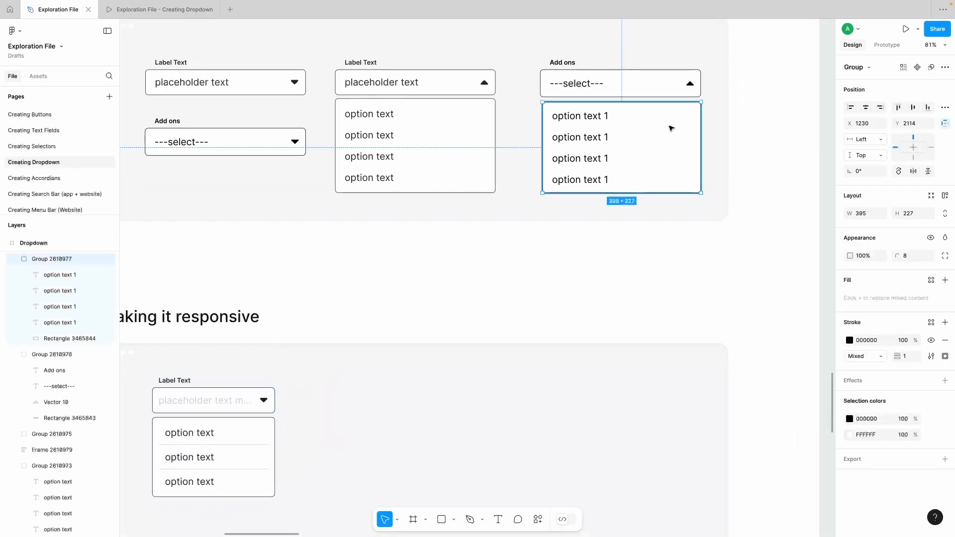
pyautogui.keyDown('shift'); pyautogui.click(694, 82); pyautogui.keyUp('shift')
pyautogui.moveTo(701, 83); pyautogui.dragTo(593, 121)
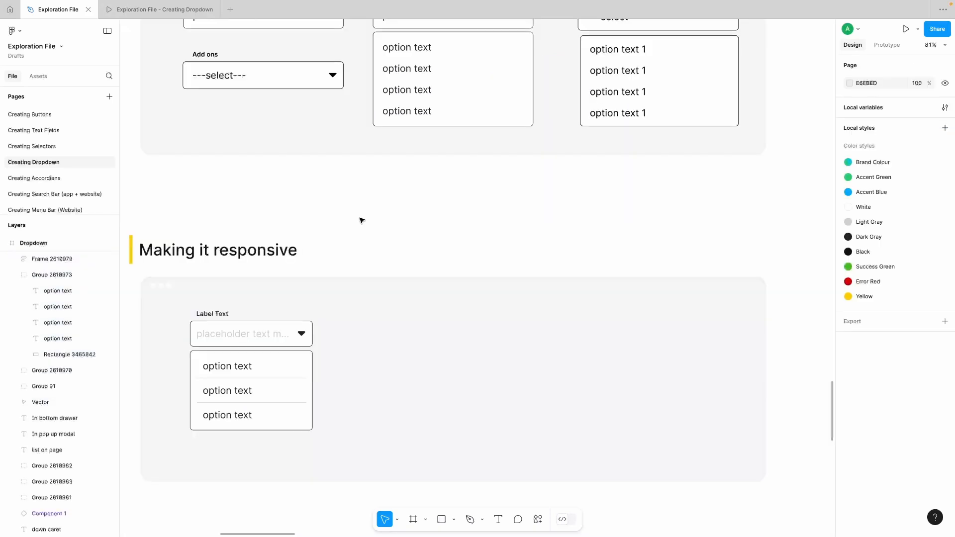
# Step: Duplicate the closed "Add ons" field into the Making it responsive section, beside the sample at X 737, Y 2800
pyautogui.scroll(-3, 312, 345)
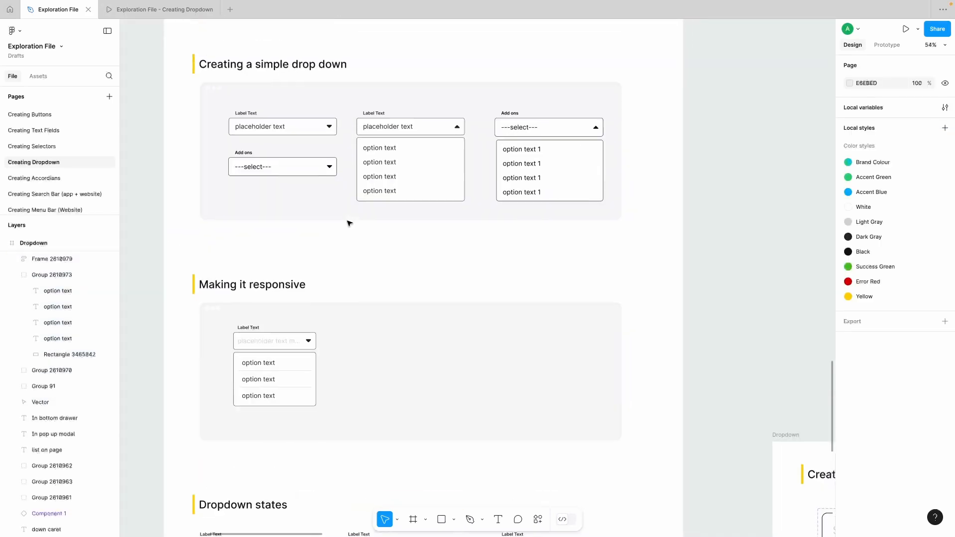
pyautogui.hscroll(2, 336, 255)
pyautogui.click(222, 147)
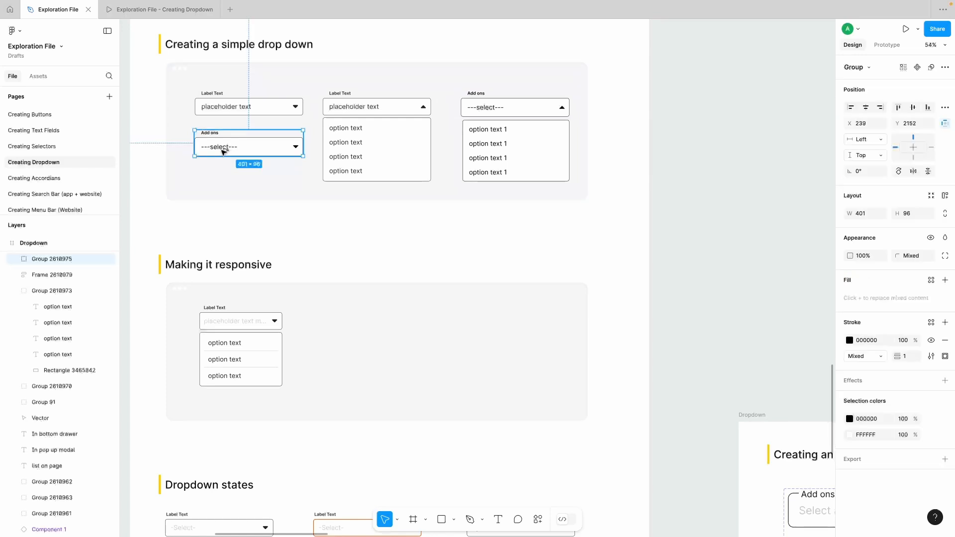
pyautogui.moveTo(221, 147); pyautogui.dragTo(355, 332)
# Step: Duplicate the open "Add ons" field with its options list into the Making it responsive section, beside the closed copy
pyautogui.click(511, 143)
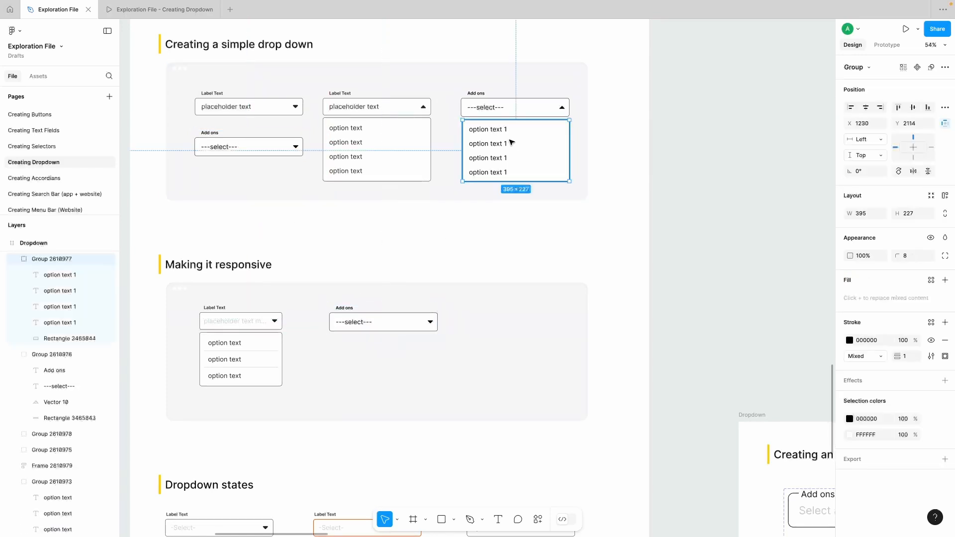
pyautogui.keyDown('shift'); pyautogui.click(512, 108); pyautogui.keyUp('shift')
pyautogui.moveTo(493, 108); pyautogui.dragTo(488, 328)
pyautogui.scroll(-1, 426, 449)
pyautogui.hscroll(-1, 426, 450)
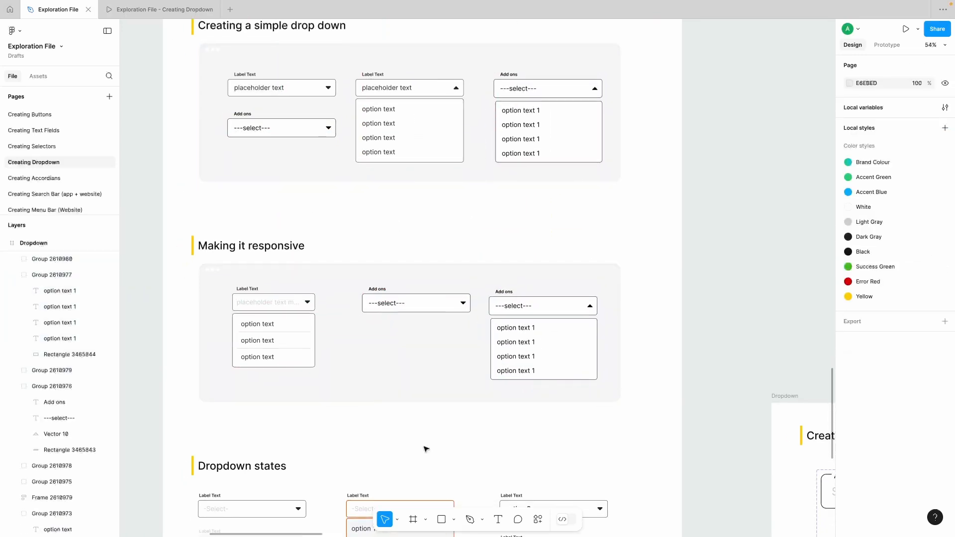
# Step: Inspect the grouping of the sample dropdown and the two "Add ons" copies in the Making it responsive section
pyautogui.click(278, 308)
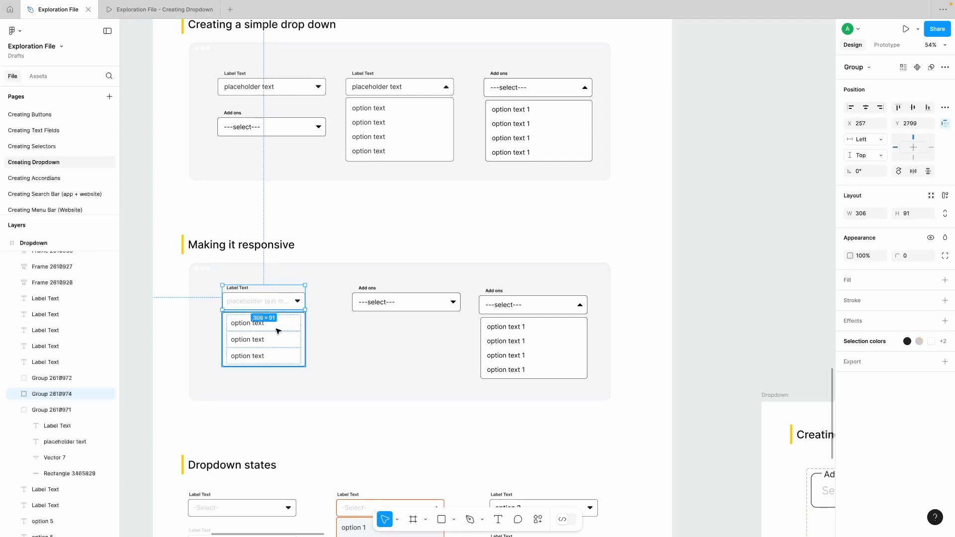
pyautogui.click(277, 330)
pyautogui.click(283, 301)
pyautogui.click(510, 350)
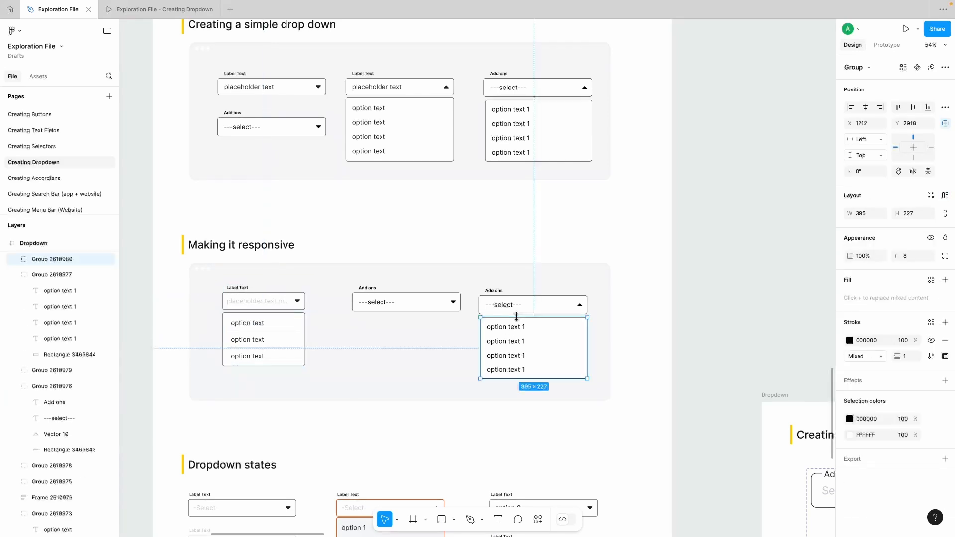
pyautogui.click(527, 305)
pyautogui.click(449, 303)
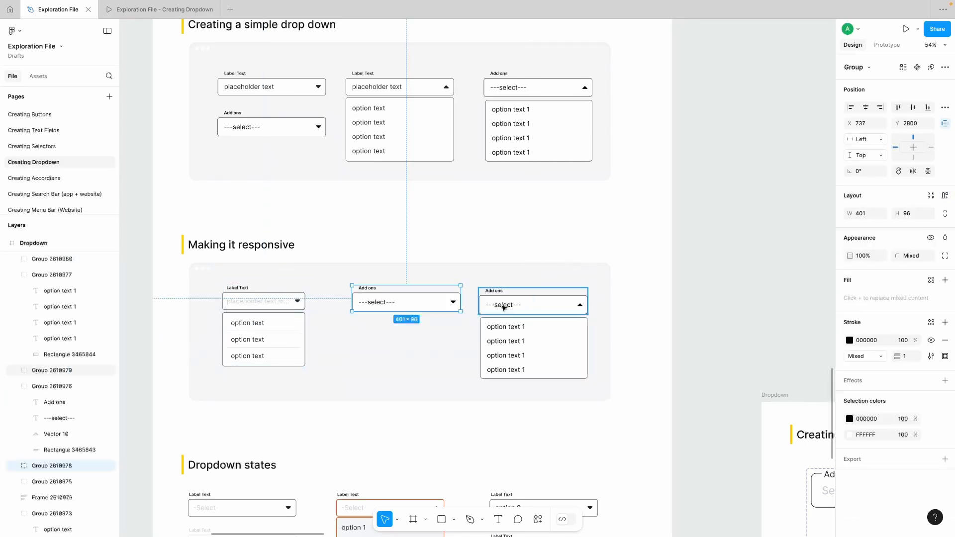
pyautogui.doubleClick(580, 305)
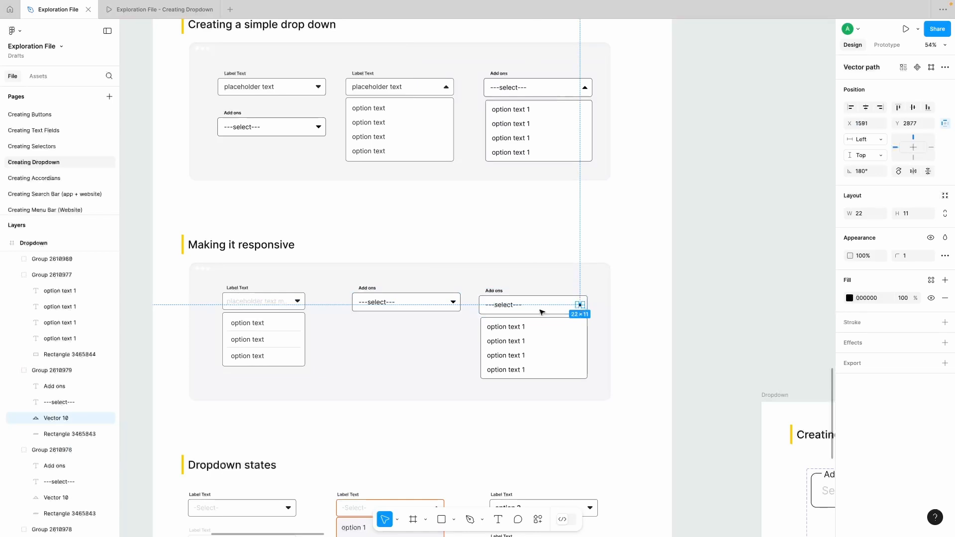
# Step: Delete the closed "Add ons" field copy from the Making it responsive section
pyautogui.scroll(3, 580, 305)
pyautogui.click(311, 299)
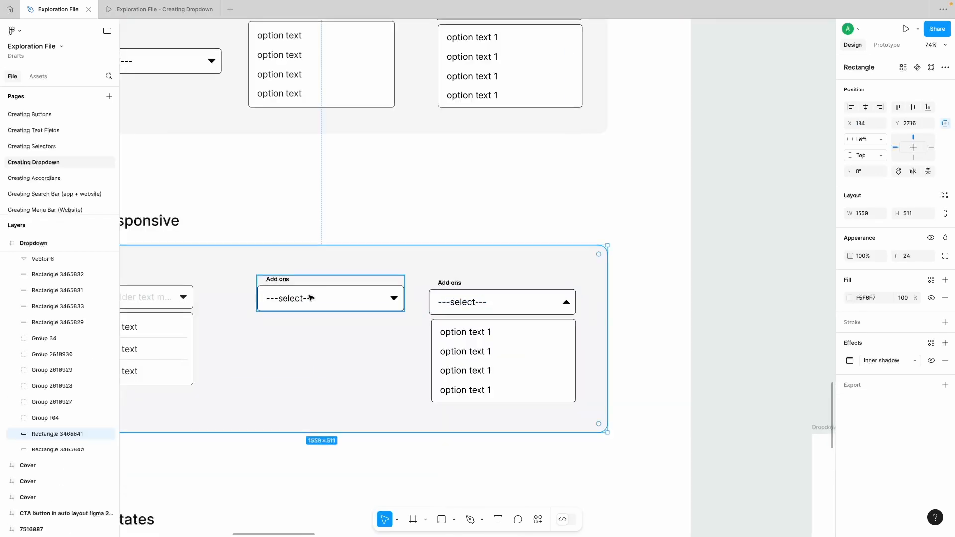
pyautogui.click(310, 298)
pyautogui.press('Delete')
# Step: Combine the open dropdown copy's "---select---" text, arrow and field rectangle into one auto layout frame
pyautogui.scroll(3, 355, 301)
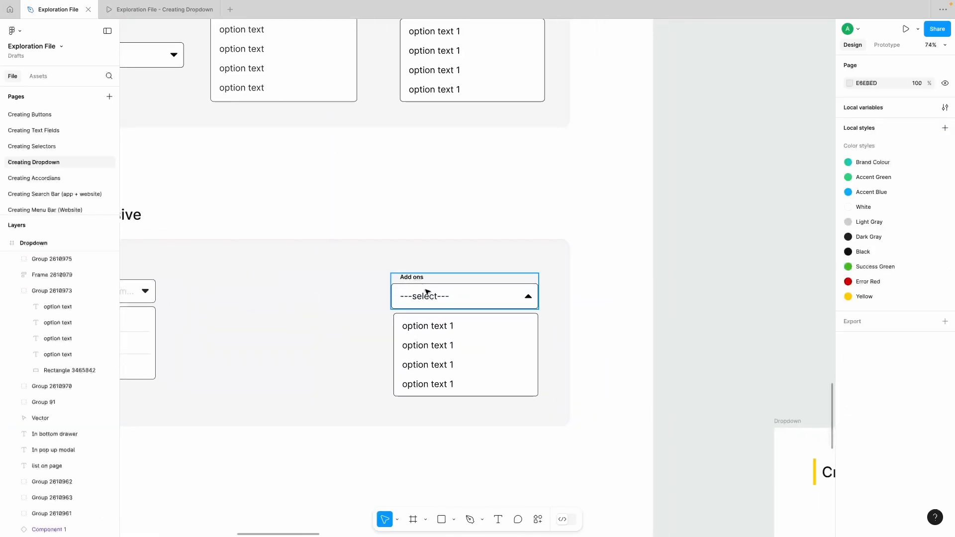
pyautogui.keyDown('super'); pyautogui.click(336, 300); pyautogui.keyUp('super')
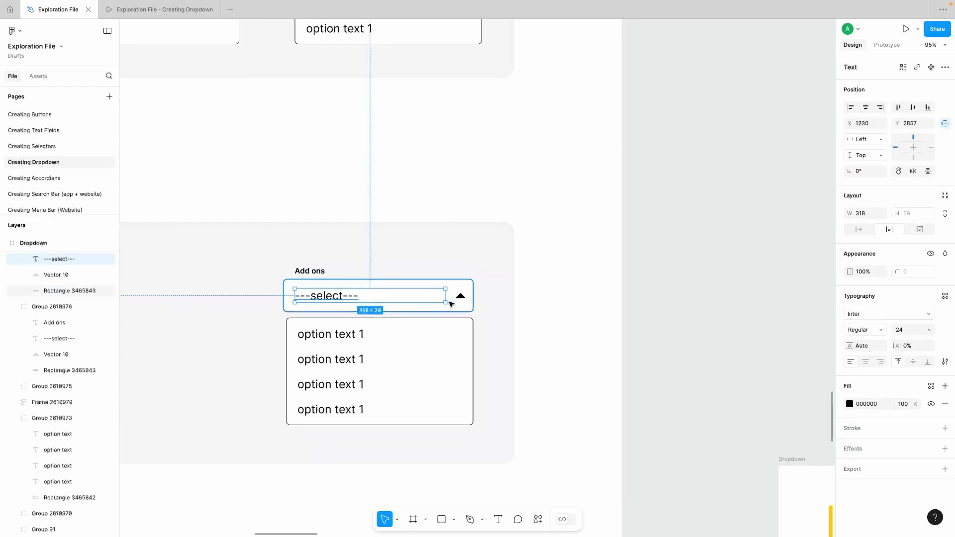
pyautogui.keyDown('shift'); pyautogui.click(459, 297); pyautogui.keyUp('shift')
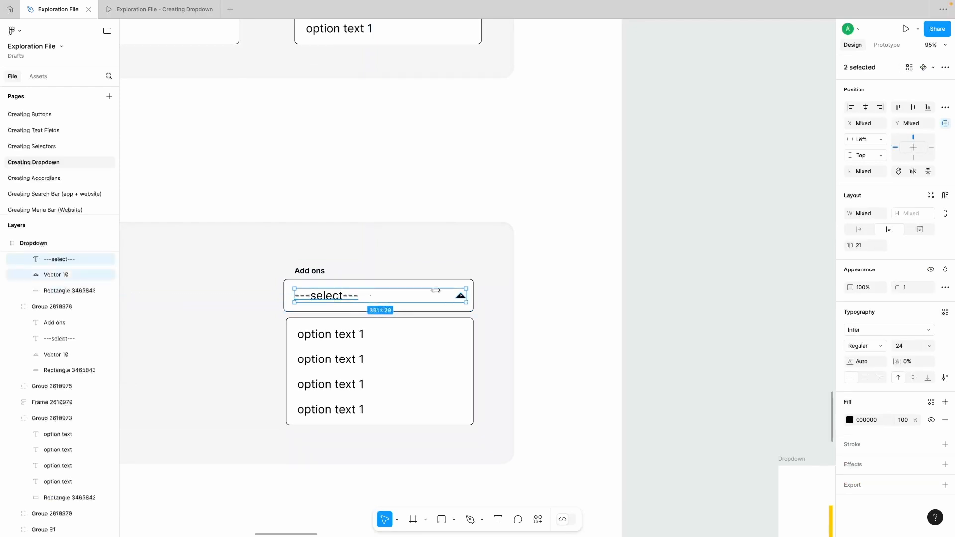
pyautogui.keyDown('shift'); pyautogui.click(402, 284); pyautogui.keyUp('shift')
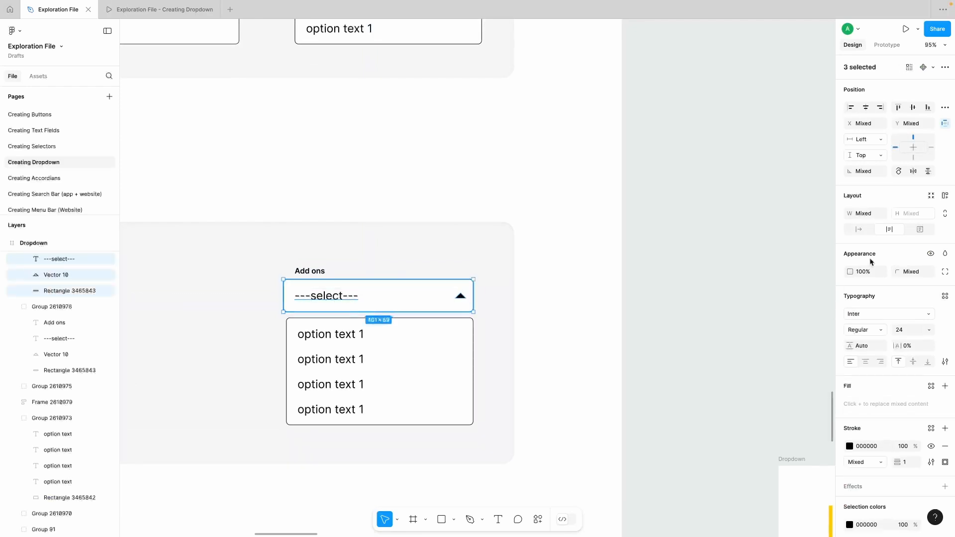
pyautogui.click(944, 197)
# Step: Put the "Add ons" label above the open field in its own frame and apply auto layout to it
pyautogui.click(309, 272)
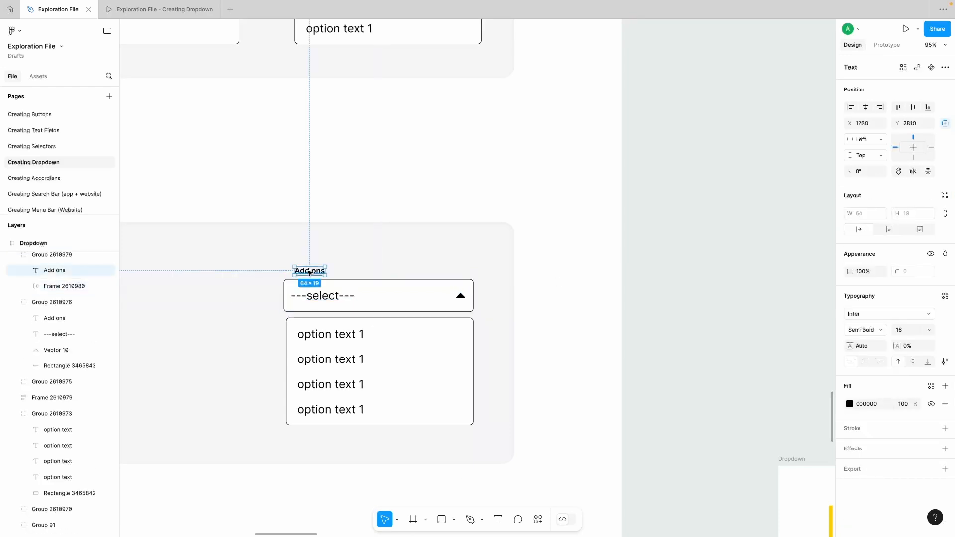
pyautogui.rightClick(309, 273)
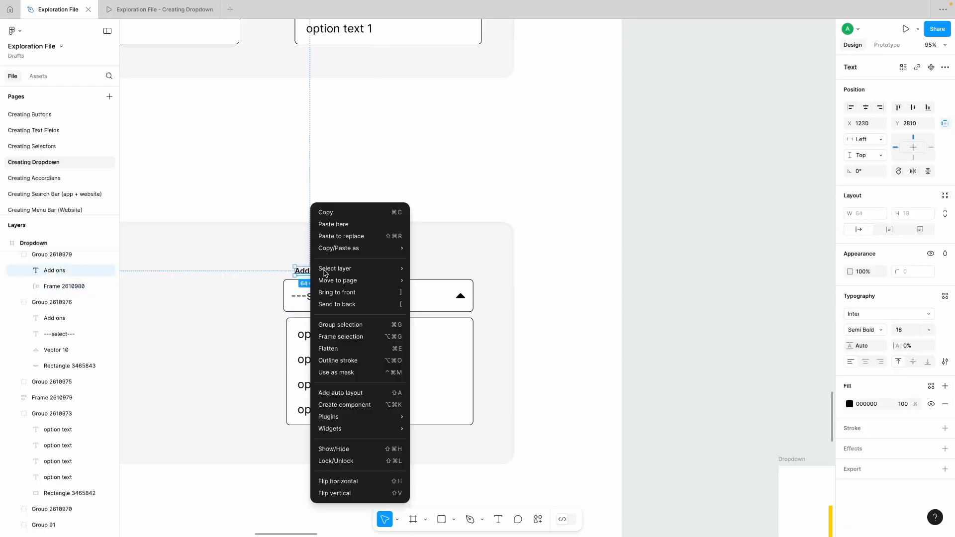
pyautogui.click(342, 336)
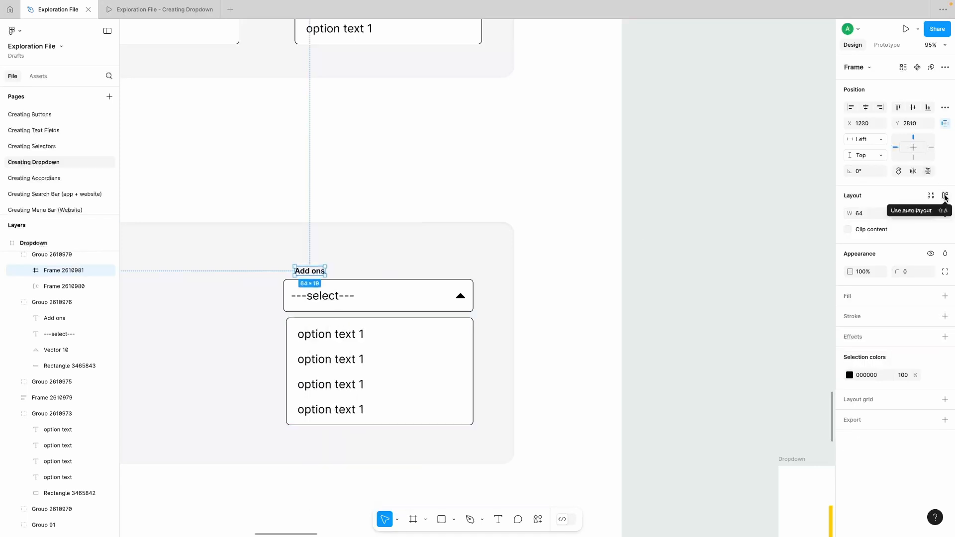
pyautogui.click(946, 197)
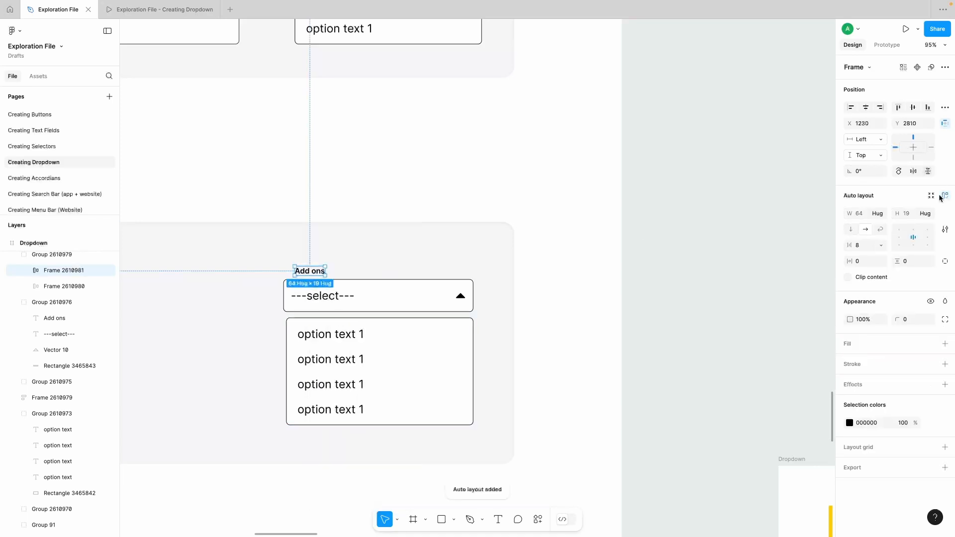
# Step: Group the "Add ons" label frame with the "---select---" field frame and apply auto layout to the group
pyautogui.keyDown('shift'); pyautogui.click(337, 287); pyautogui.keyUp('shift')
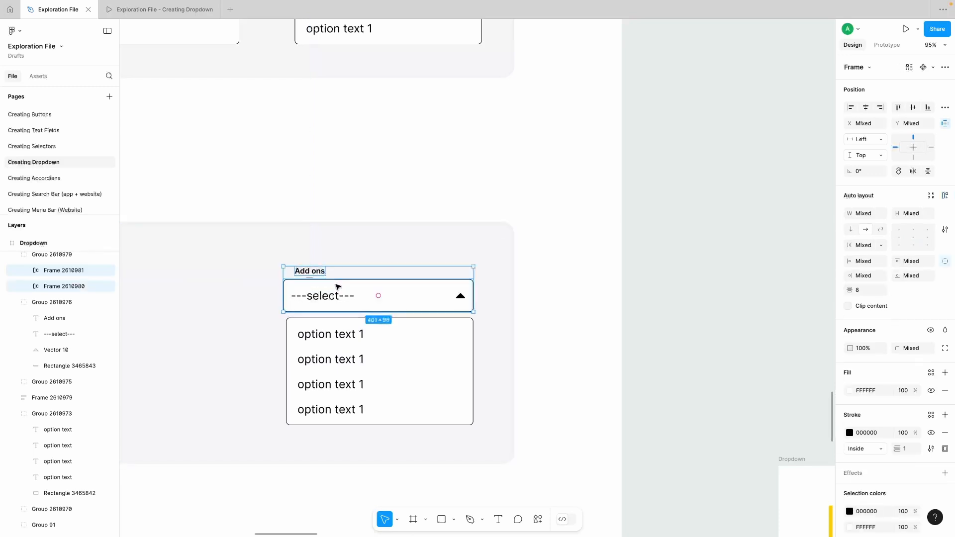
pyautogui.hotkey('ctrl', 'g')
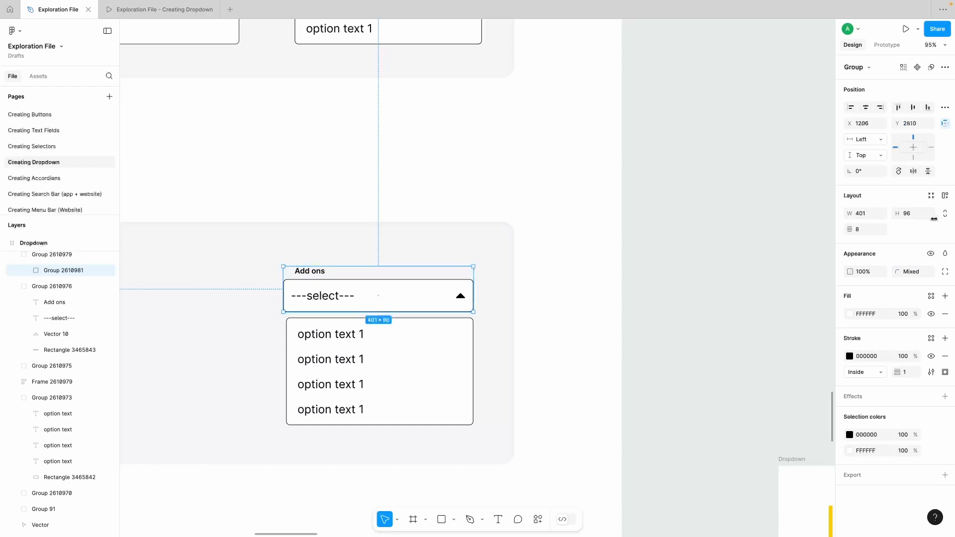
pyautogui.click(945, 195)
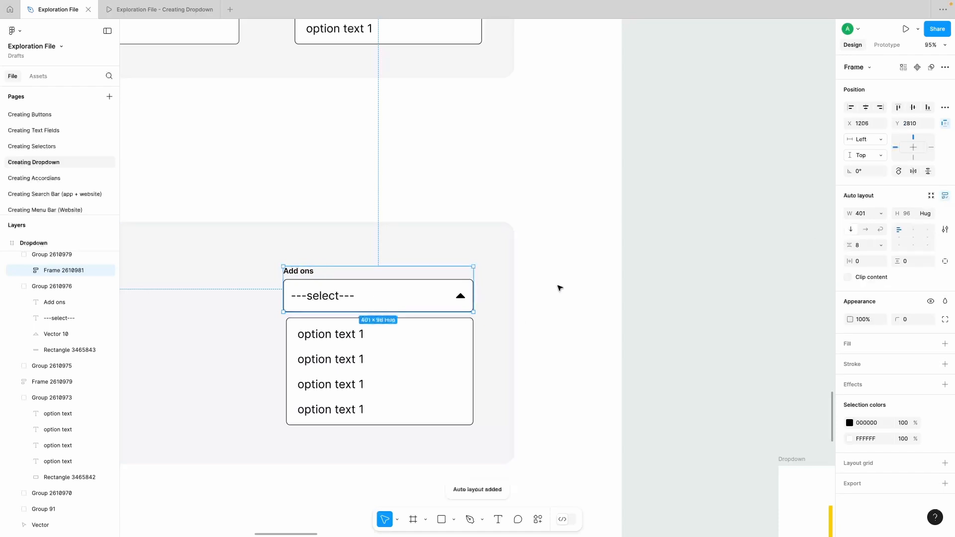
pyautogui.click(650, 273)
pyautogui.click(439, 305)
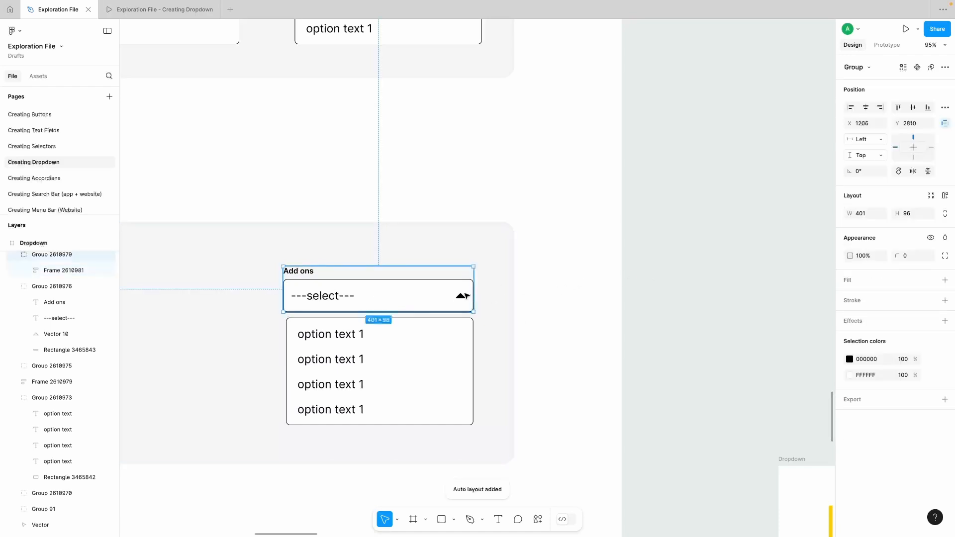
pyautogui.moveTo(474, 293)
pyautogui.mouseDown()
pyautogui.moveTo(347, 294)
pyautogui.moveTo(488, 297)
pyautogui.moveTo(364, 296)
pyautogui.moveTo(473, 297)
pyautogui.mouseUp()
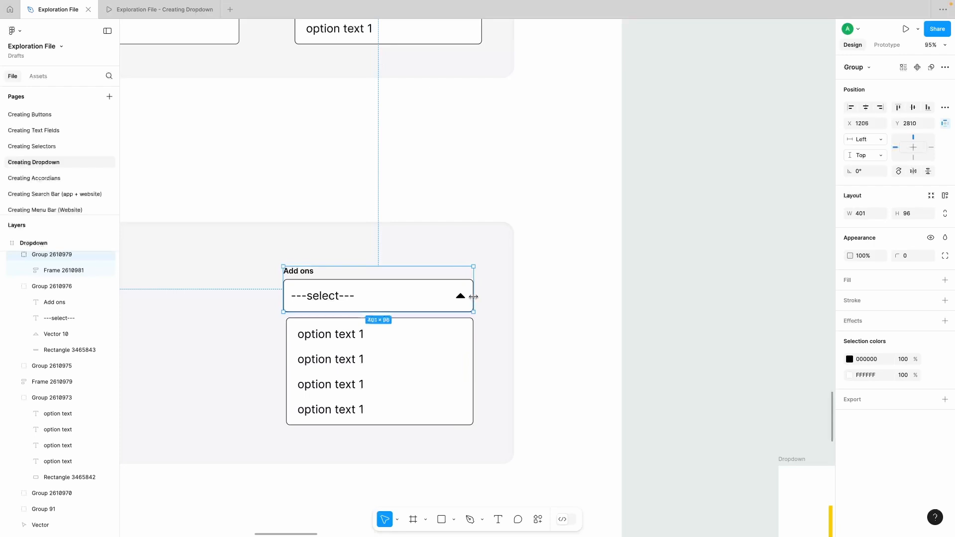
pyautogui.click(643, 289)
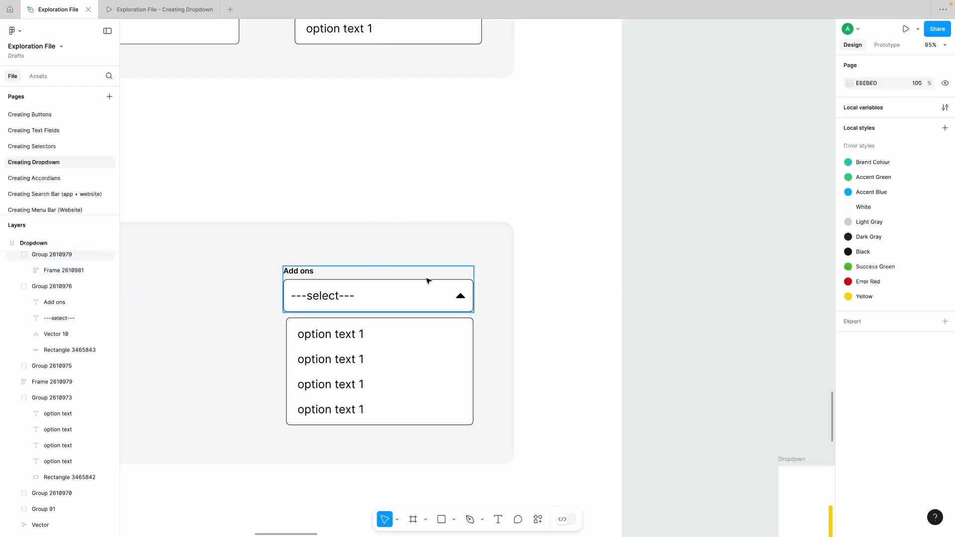
# Step: Set the "---select---" text's width to Fill container and check the width sizing options of the arrow
pyautogui.keyDown('super'); pyautogui.click(427, 293); pyautogui.keyUp('super')
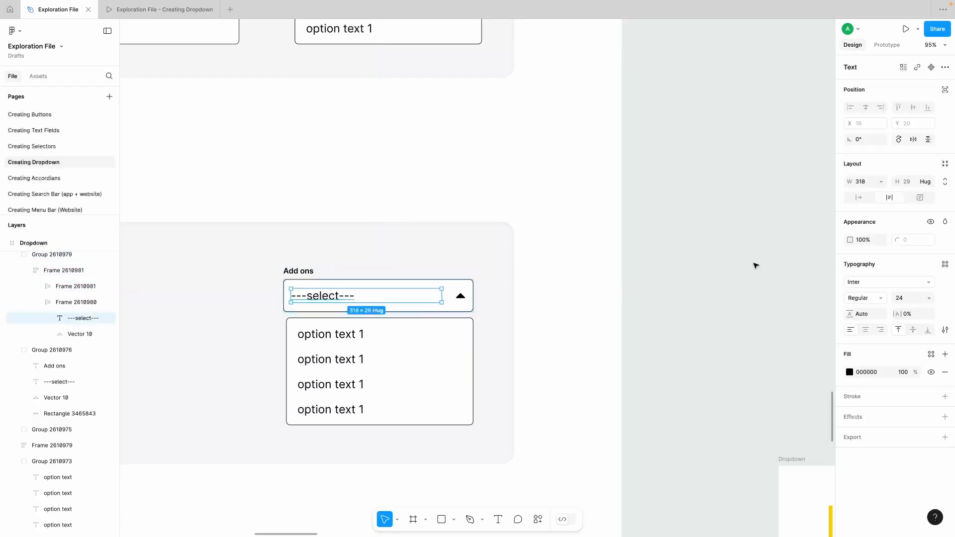
pyautogui.click(879, 179)
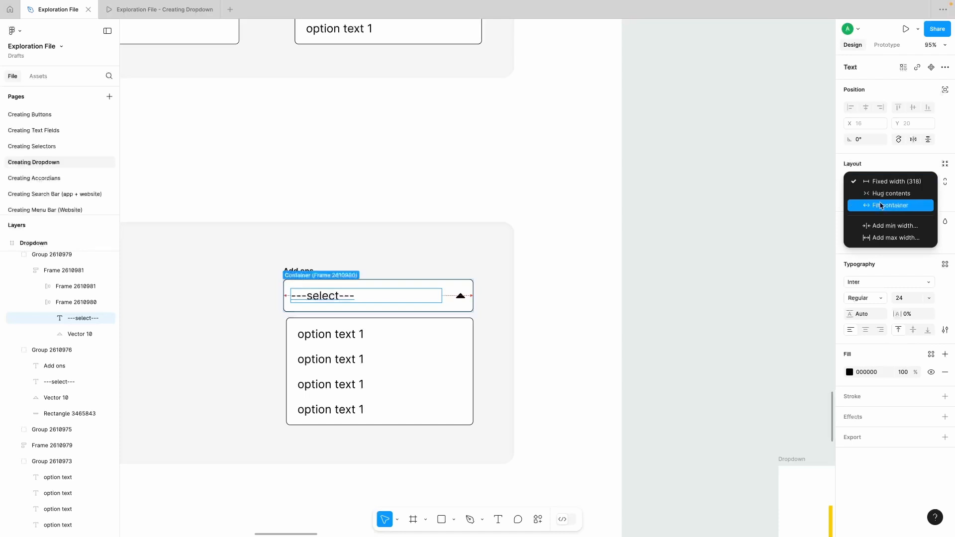
pyautogui.click(881, 206)
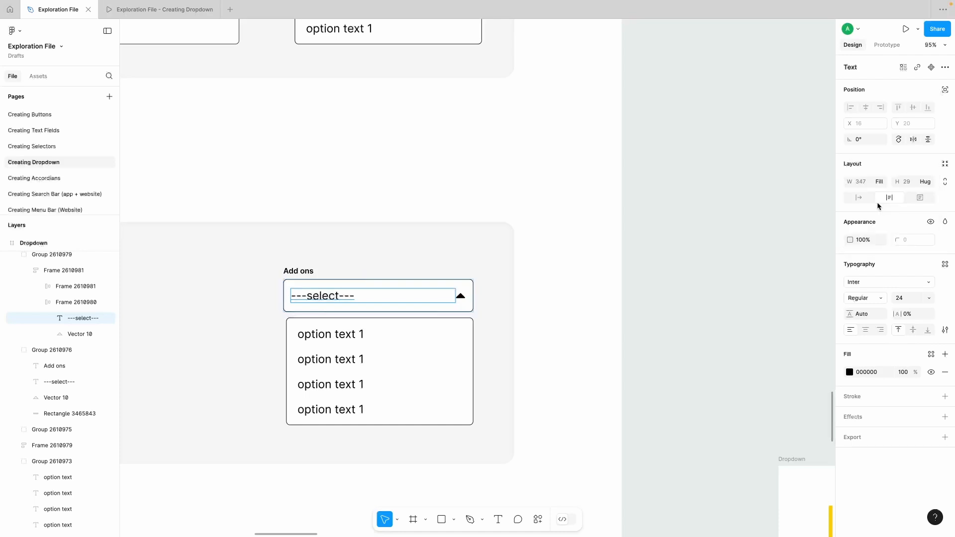
pyautogui.click(461, 297)
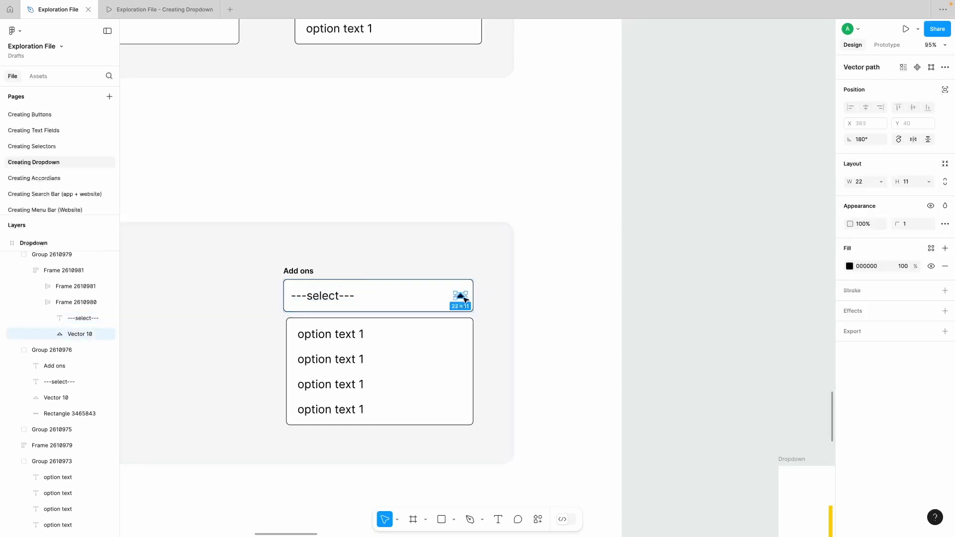
pyautogui.click(879, 185)
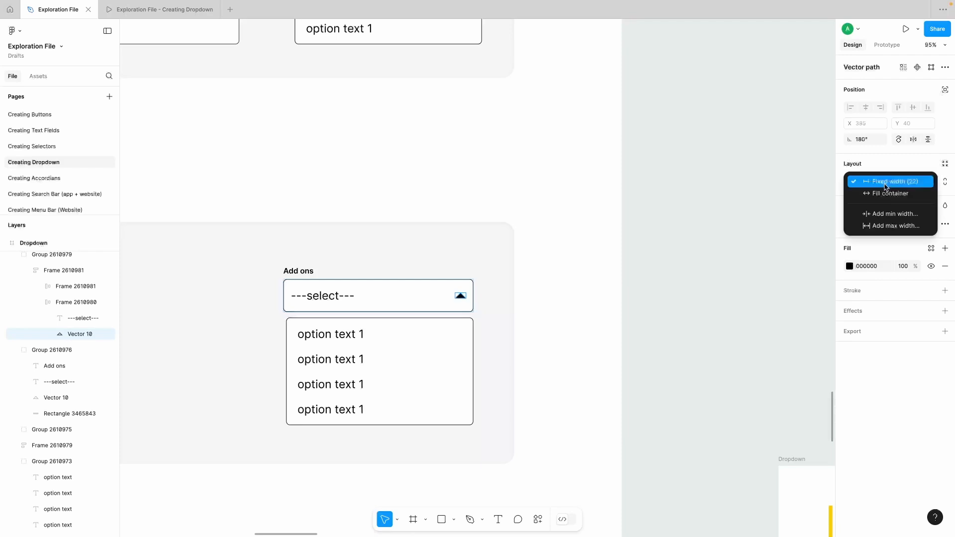
pyautogui.click(627, 225)
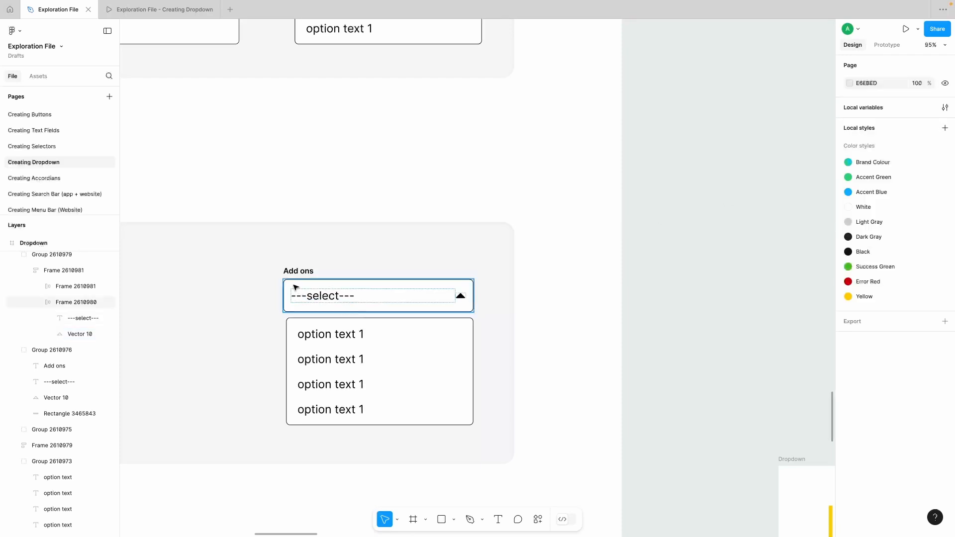
# Step: Set the width of the "---select---" field frame to Fill container
pyautogui.click(295, 286)
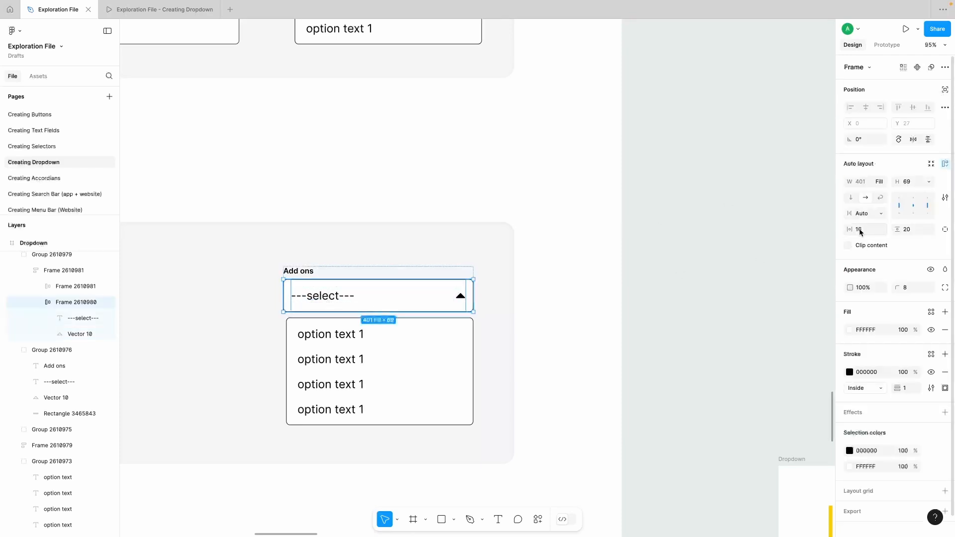
pyautogui.click(880, 182)
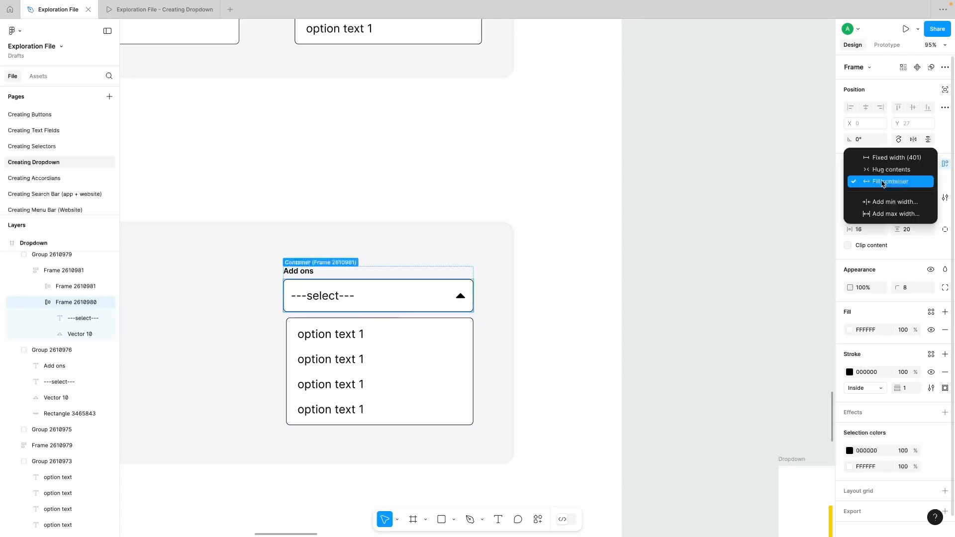
pyautogui.click(882, 183)
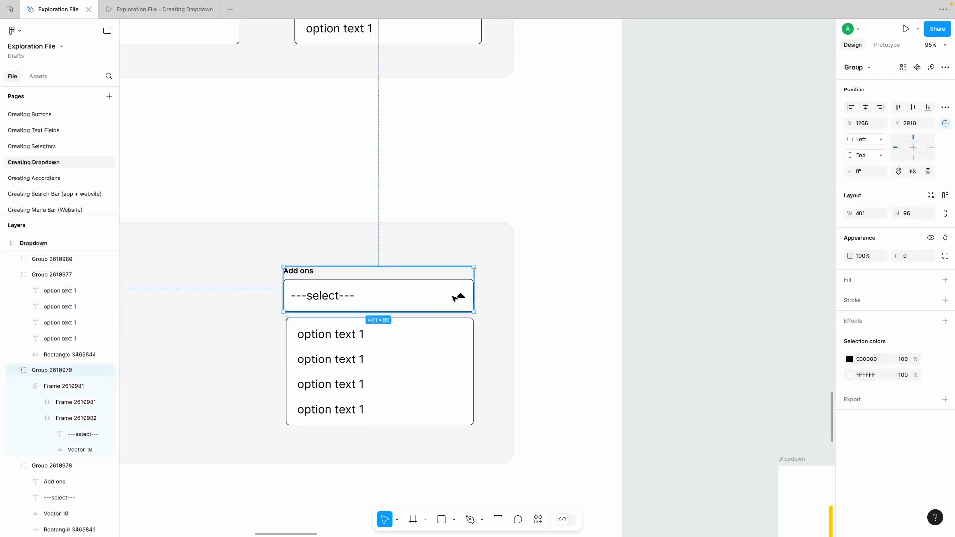
# Step: Set the field frame's gap between text and arrow to 16 and its horizontal padding to 24
pyautogui.doubleClick(455, 297)
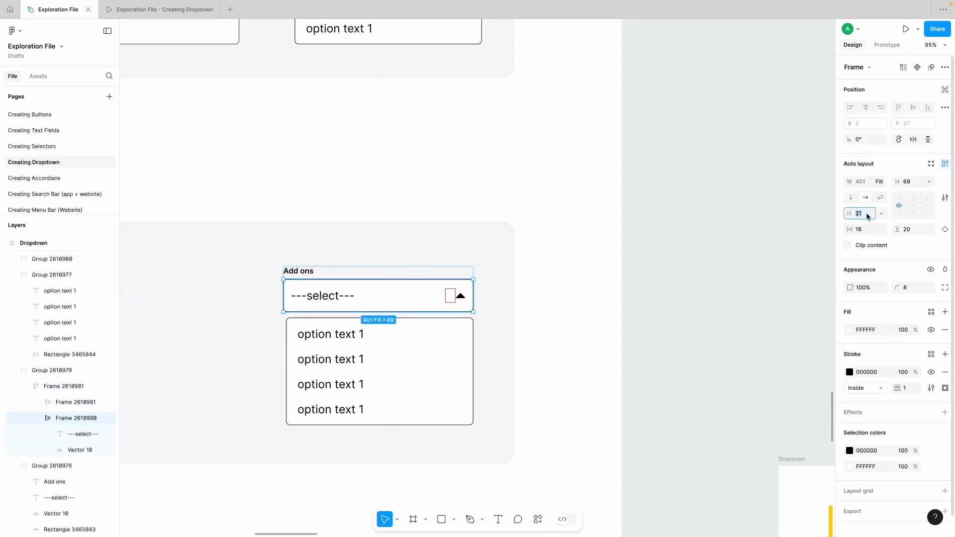
pyautogui.press('Down')
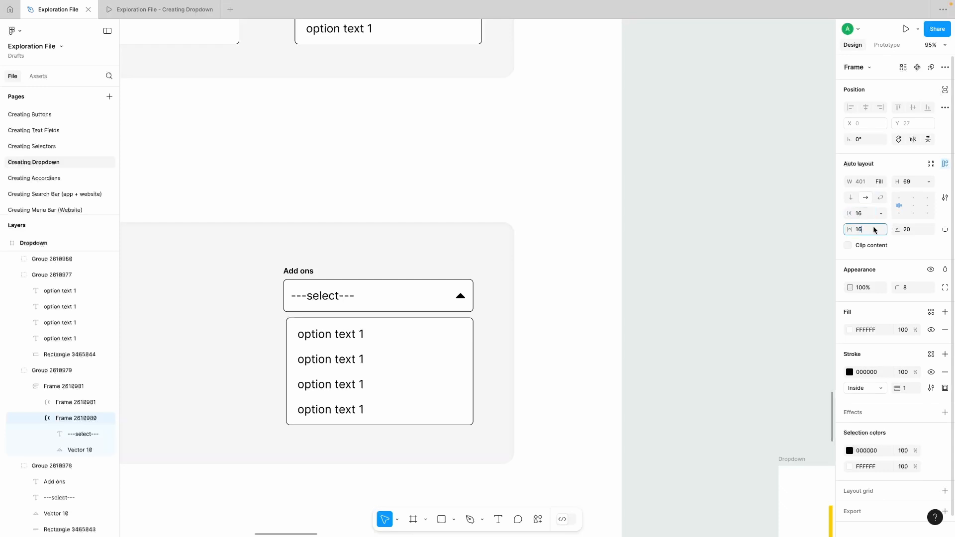
pyautogui.press('Up')
pyautogui.press('Up')
pyautogui.press('Up')
pyautogui.press('Up')
pyautogui.click(912, 230)
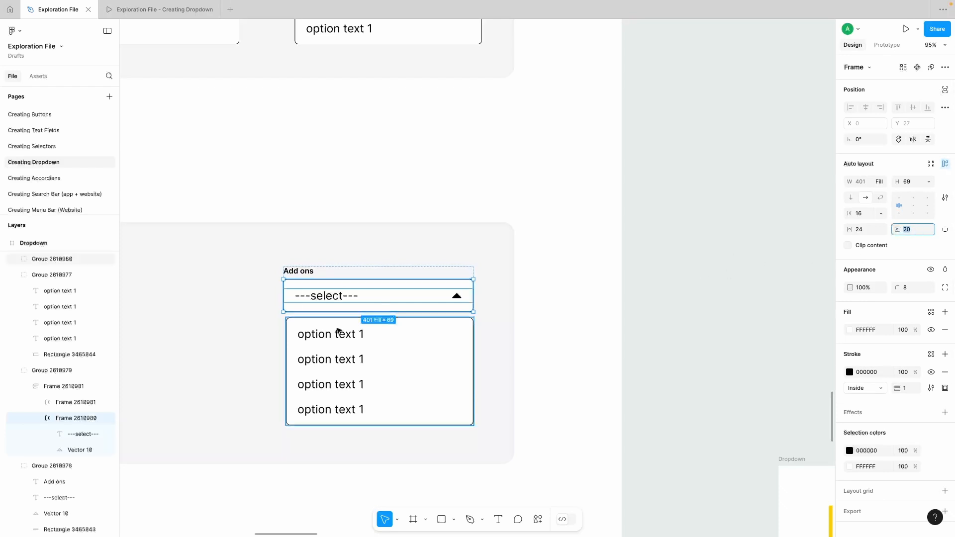
# Step: Set the "Add ons" label frame's horizontal padding to 24 and its width to Fill container
pyautogui.click(303, 272)
pyautogui.doubleClick(302, 273)
pyautogui.doubleClick(302, 273)
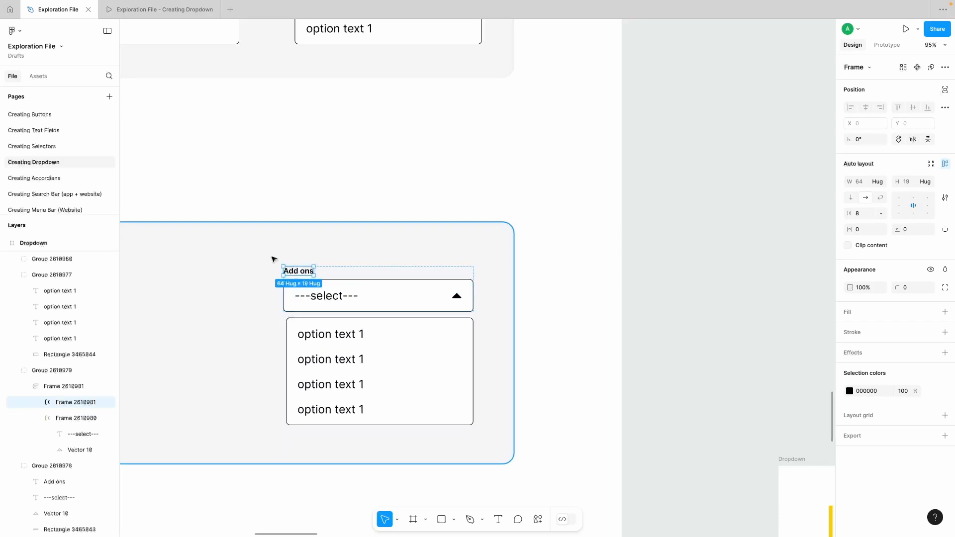
pyautogui.write('16')
pyautogui.press('Return')
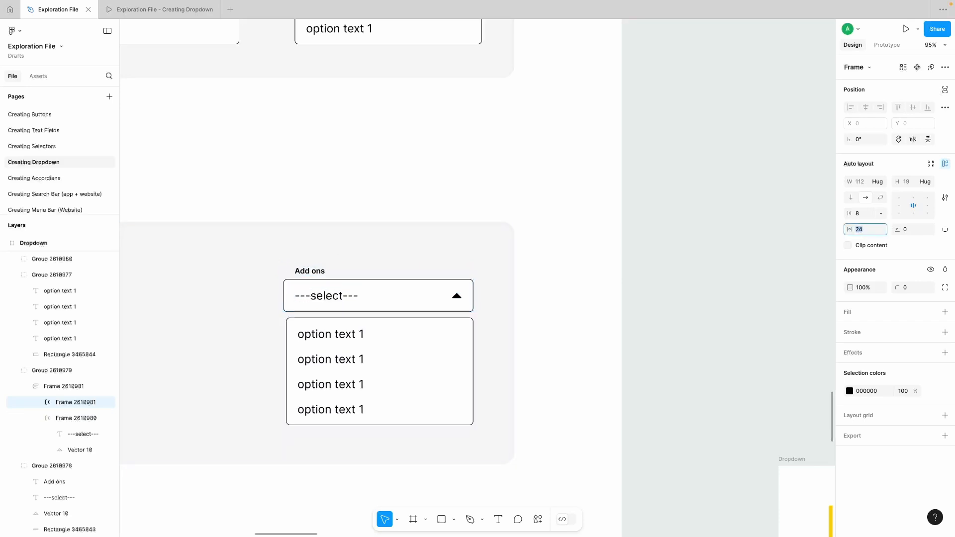
pyautogui.click(887, 184)
pyautogui.click(881, 194)
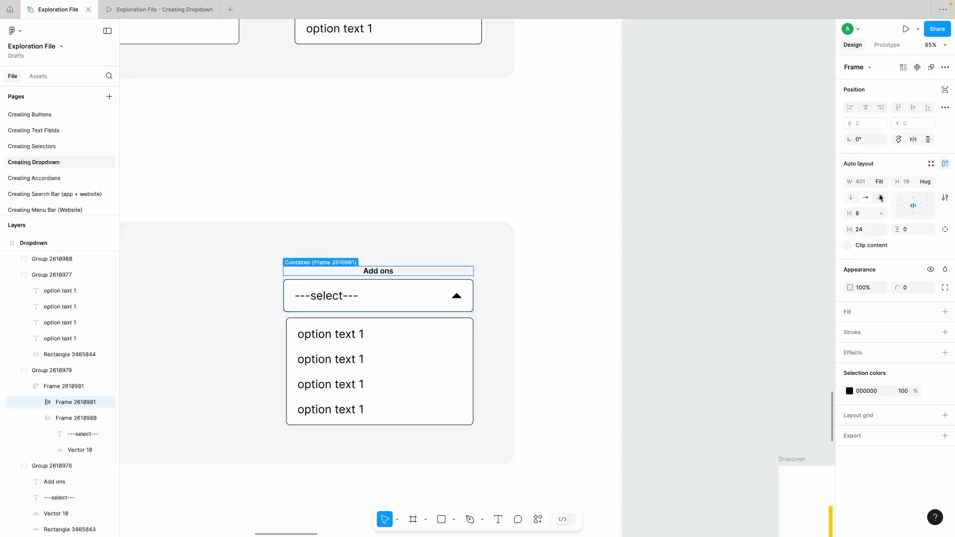
# Step: Set the "Add ons" label text's width to Fill container
pyautogui.doubleClick(374, 274)
pyautogui.click(700, 242)
pyautogui.doubleClick(382, 273)
pyautogui.doubleClick(382, 273)
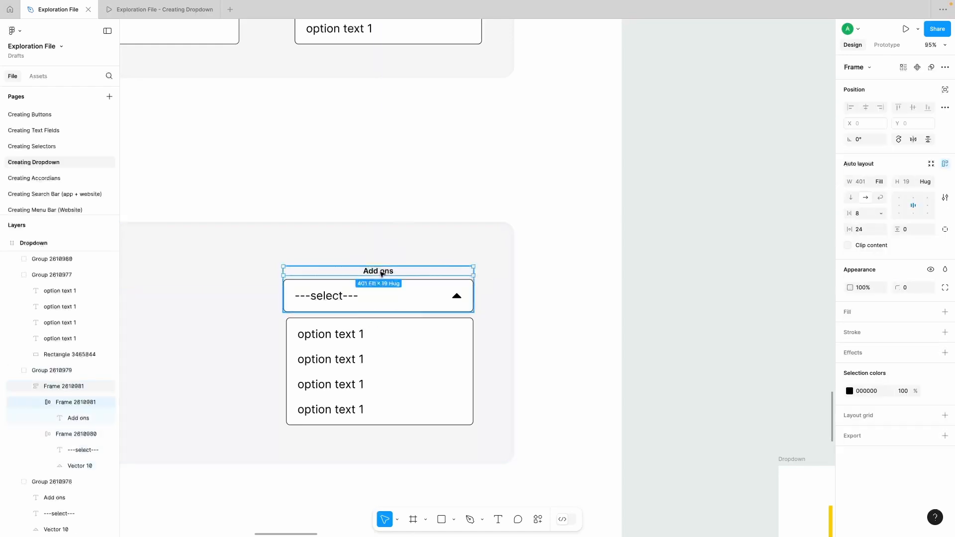
pyautogui.doubleClick(382, 273)
pyautogui.click(877, 181)
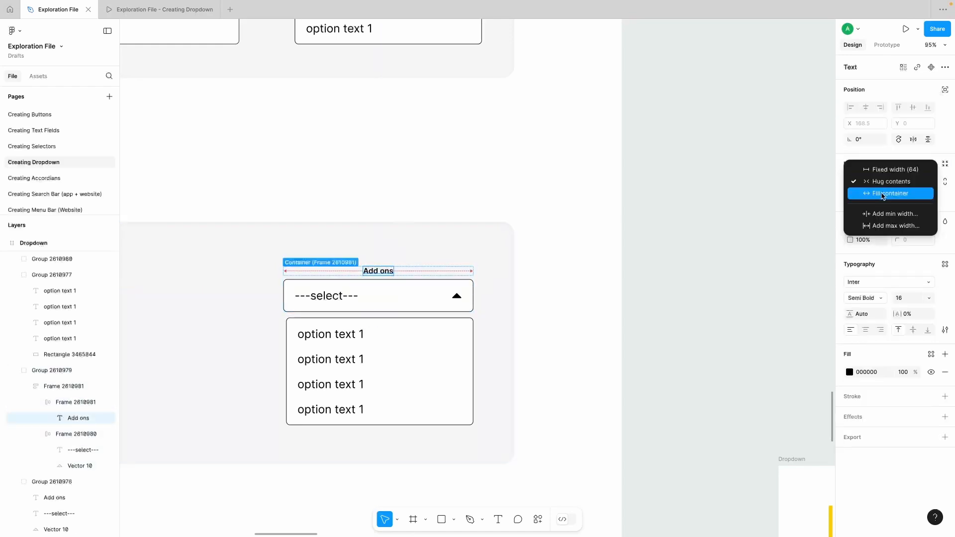
pyautogui.click(880, 190)
pyautogui.press('Escape')
# Step: Resize the "Add ons" field group to about 381 wide to test its responsiveness
pyautogui.scroll(-1, 364, 290)
pyautogui.click(365, 290)
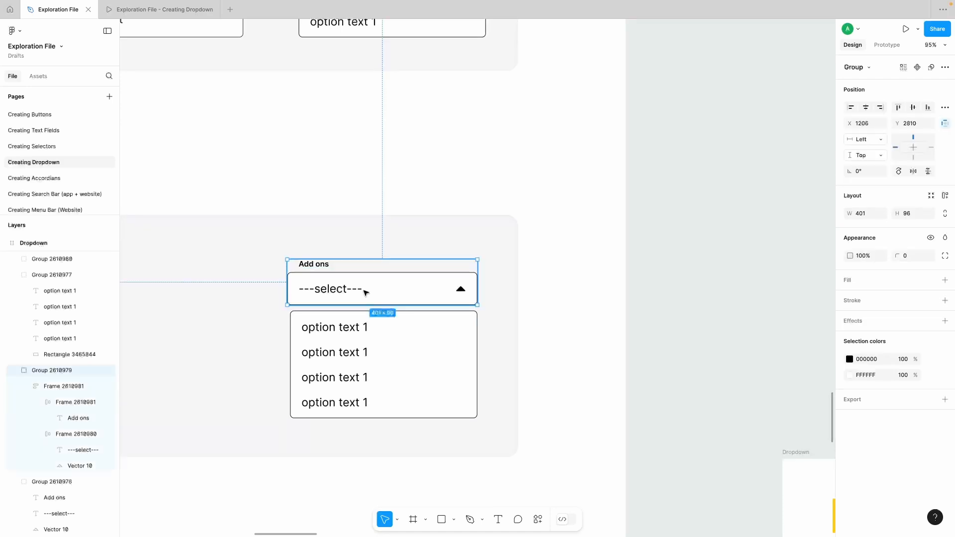
pyautogui.moveTo(396, 275); pyautogui.dragTo(467, 275)
# Step: Turn on truncation with max lines 1 for the "---select---" text and resize its field group to 401 wide
pyautogui.doubleClick(341, 291)
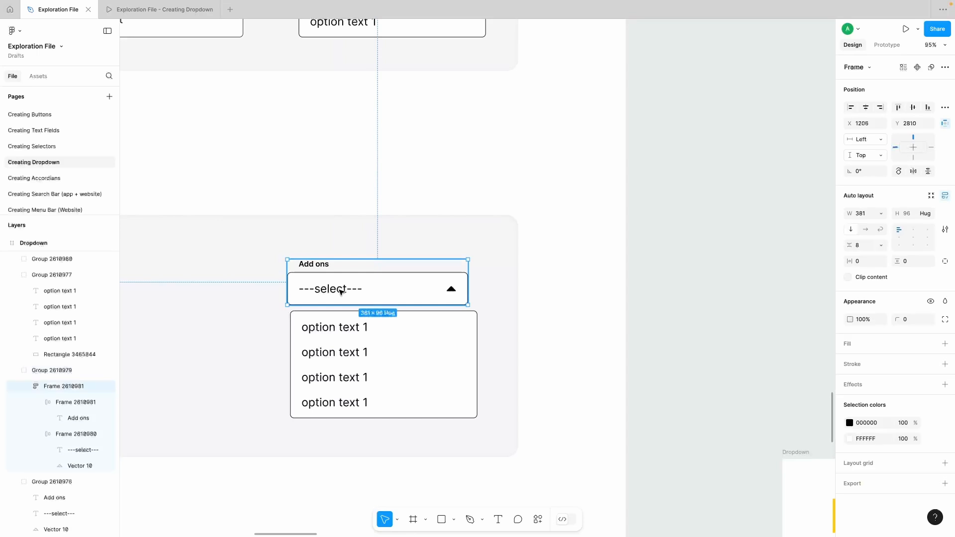
pyautogui.doubleClick(341, 292)
pyautogui.doubleClick(341, 292)
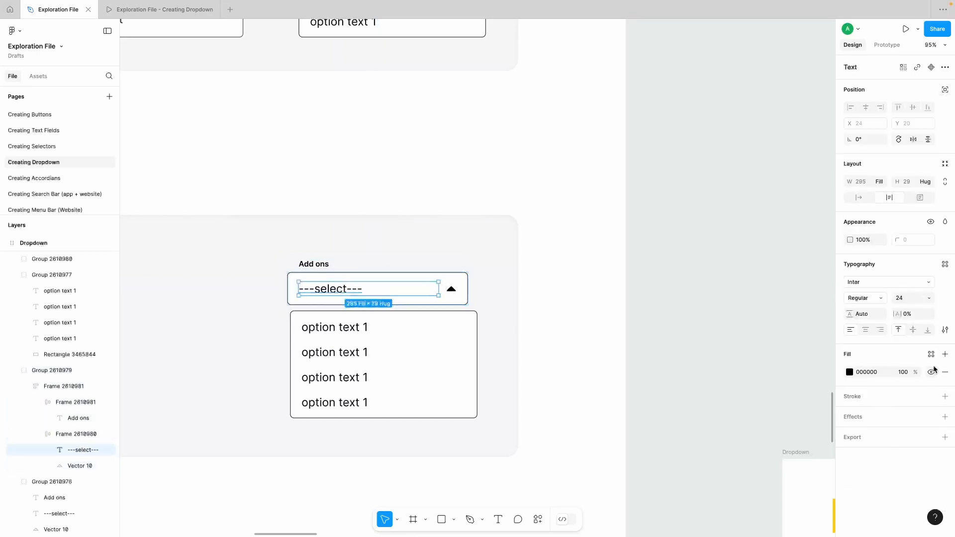
pyautogui.click(945, 331)
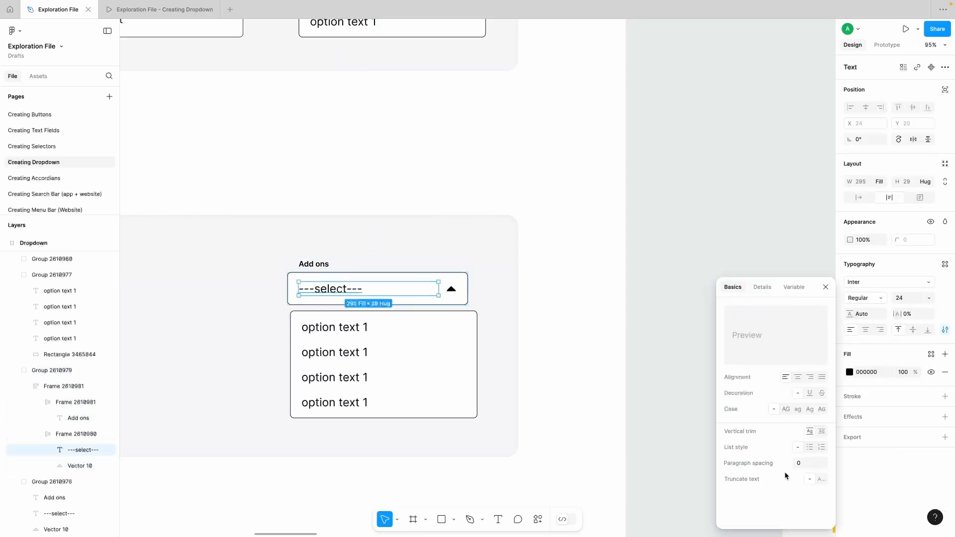
pyautogui.click(819, 479)
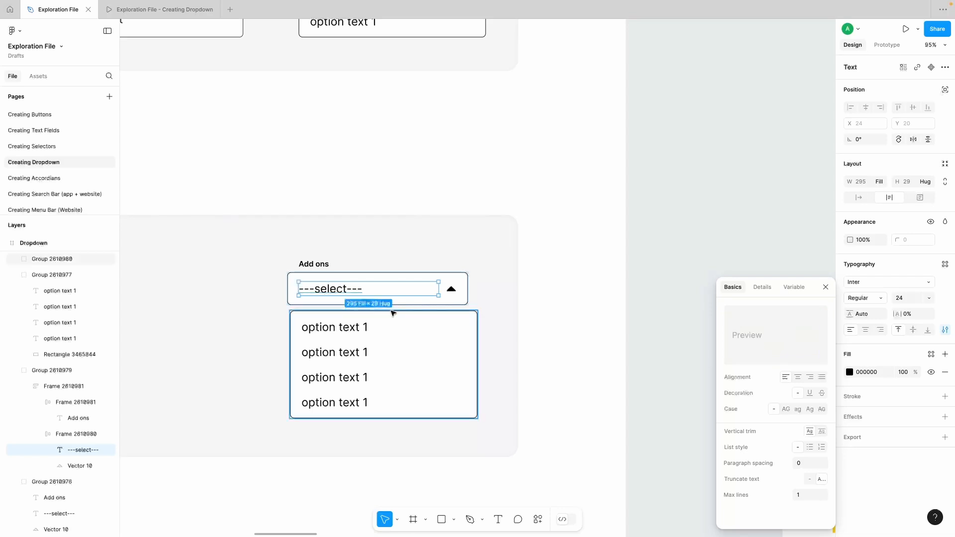
pyautogui.click(500, 277)
pyautogui.click(458, 284)
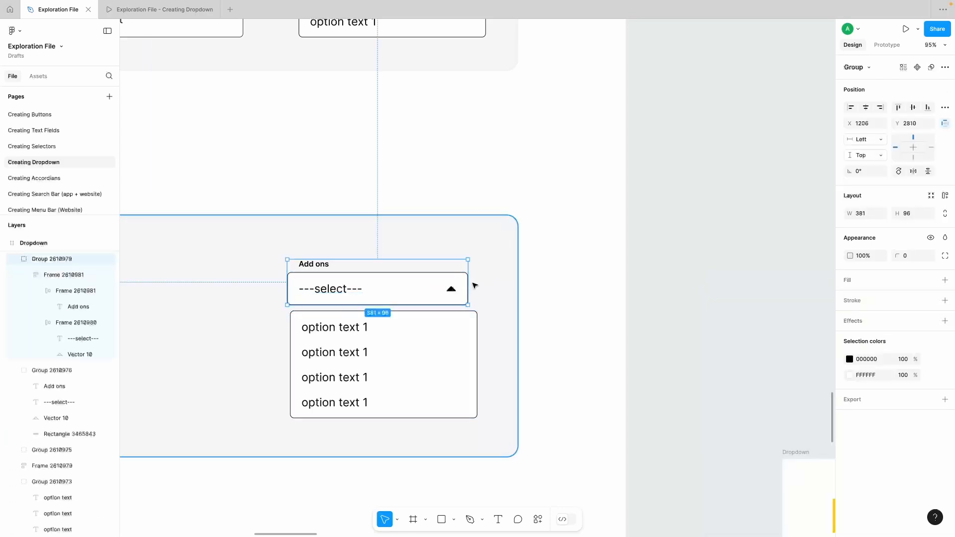
pyautogui.moveTo(469, 285)
pyautogui.mouseDown()
pyautogui.moveTo(363, 285)
pyautogui.moveTo(476, 286)
pyautogui.mouseUp()
# Step: Change the "---select---" text's fill color to light gray A6A6A6
pyautogui.doubleClick(353, 292)
pyautogui.doubleClick(353, 292)
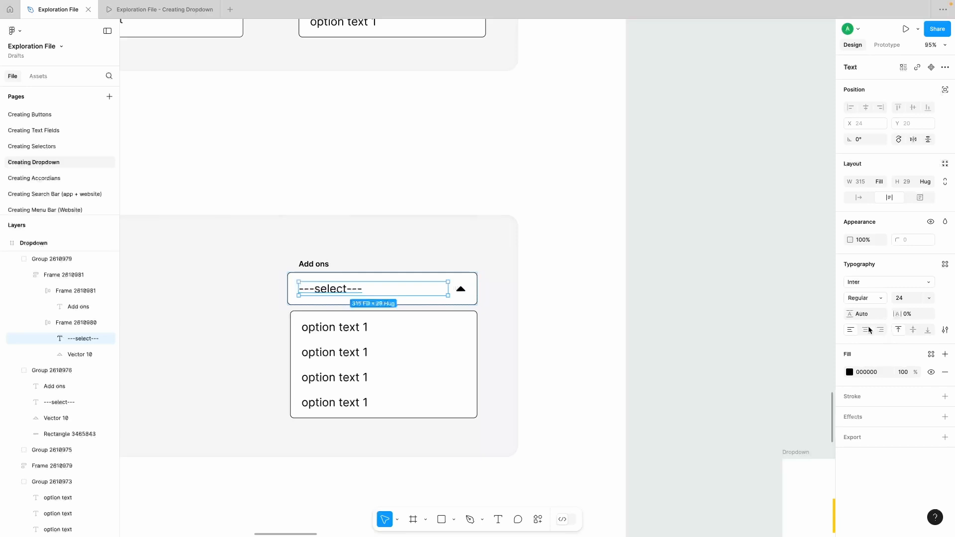
pyautogui.click(849, 373)
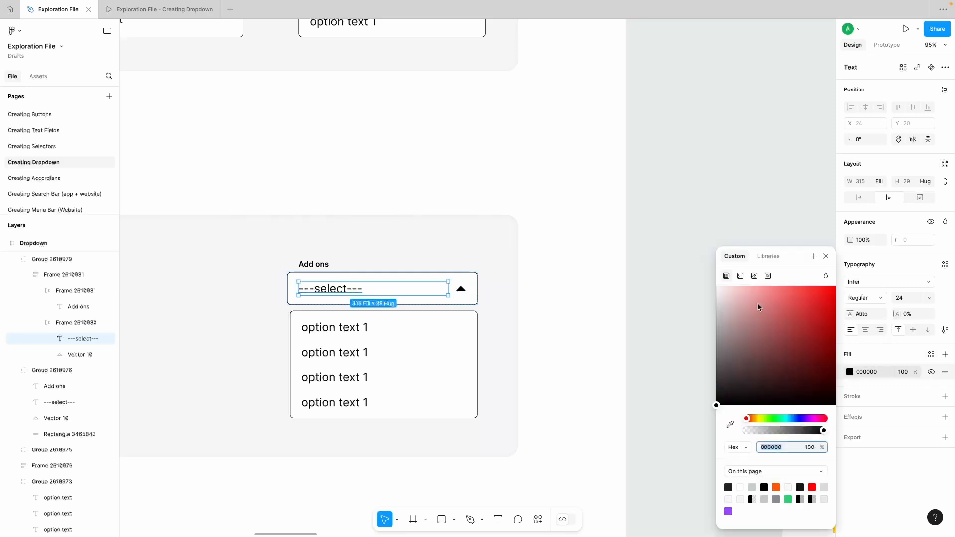
pyautogui.moveTo(758, 304); pyautogui.dragTo(691, 322)
pyautogui.click(688, 322)
pyautogui.hscroll(-1, 415, 314)
pyautogui.scroll(-1, 416, 314)
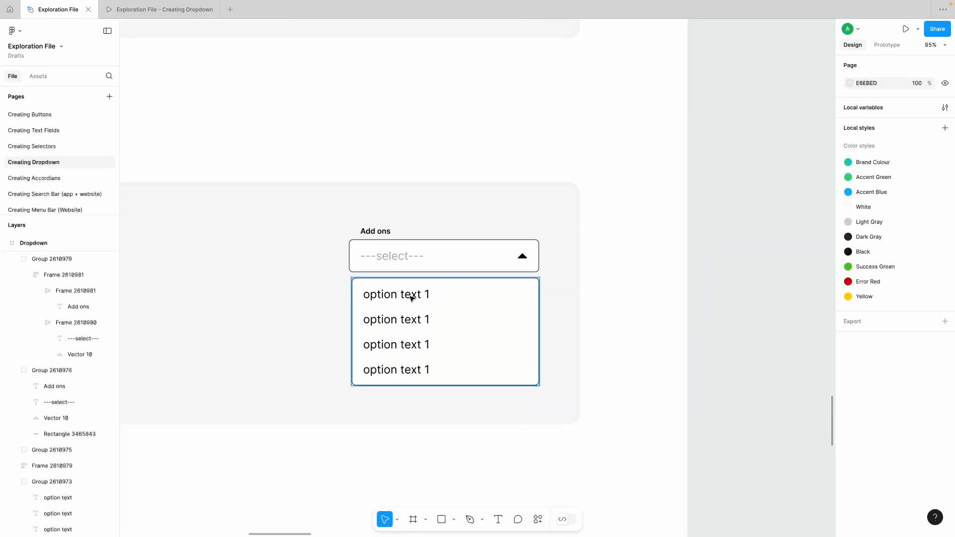
pyautogui.doubleClick(415, 296)
pyautogui.keyDown('shift'); pyautogui.click(400, 326); pyautogui.keyUp('shift')
pyautogui.keyDown('shift'); pyautogui.click(395, 345); pyautogui.keyUp('shift')
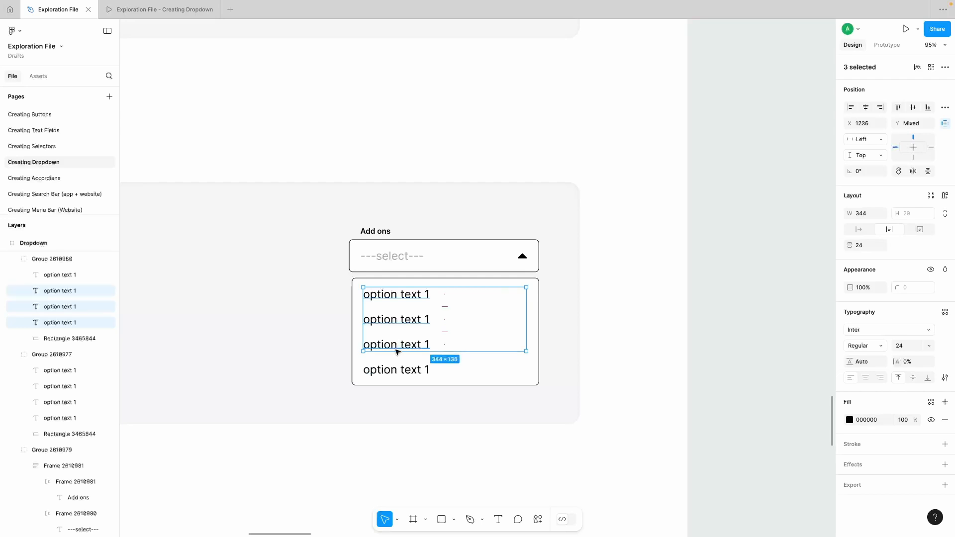
pyautogui.keyDown('shift'); pyautogui.click(395, 370); pyautogui.keyUp('shift')
pyautogui.hscroll(-5, 394, 372)
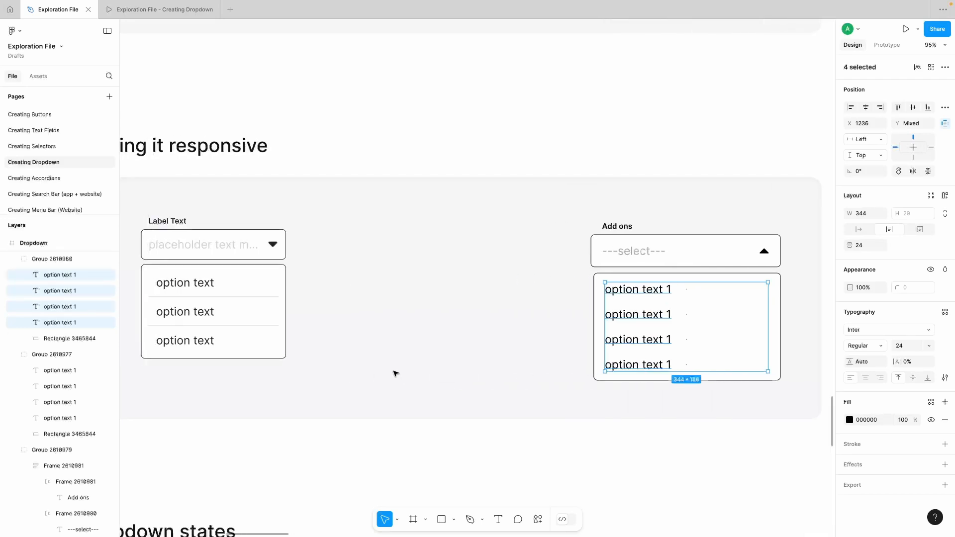
pyautogui.hscroll(1, 394, 373)
pyautogui.click(506, 334)
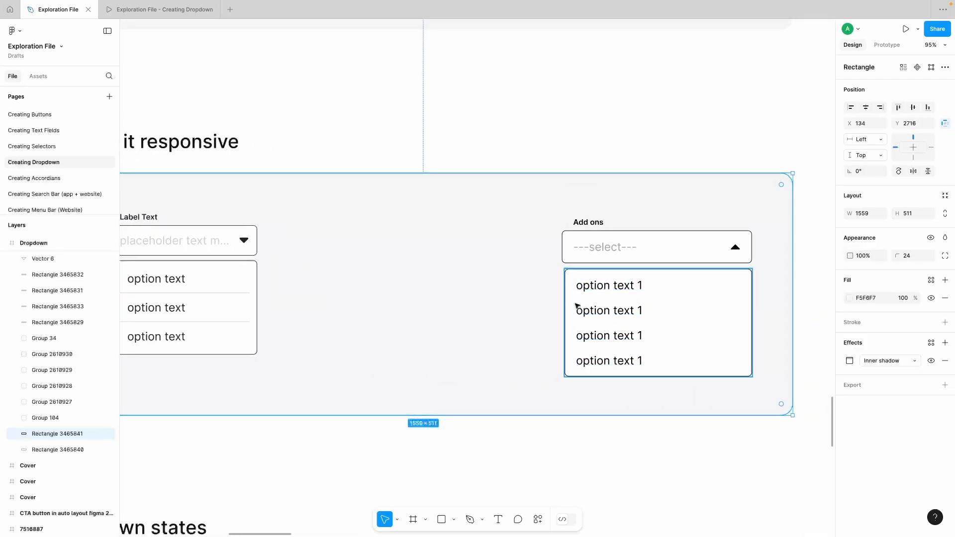
pyautogui.doubleClick(630, 290)
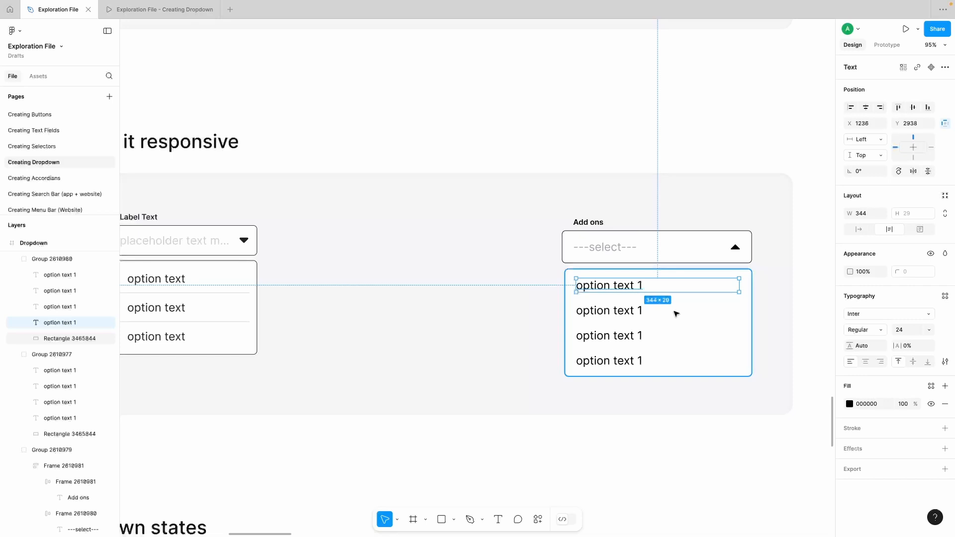
pyautogui.hscroll(1, 676, 313)
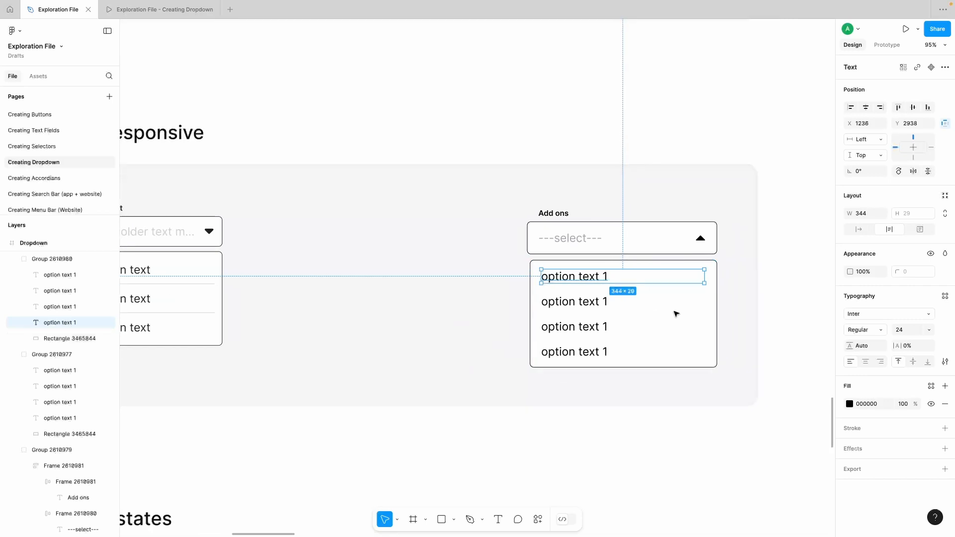
pyautogui.click(603, 300)
# Step: Check the stroke side options of the first option row in the "Label Text" dropdown
pyautogui.hscroll(-3, 485, 286)
pyautogui.click(288, 268)
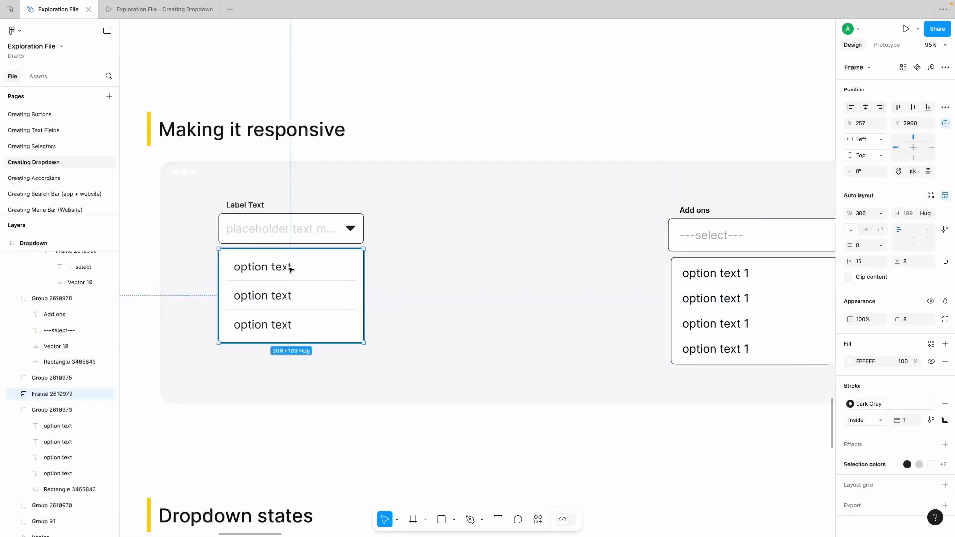
pyautogui.click(289, 267)
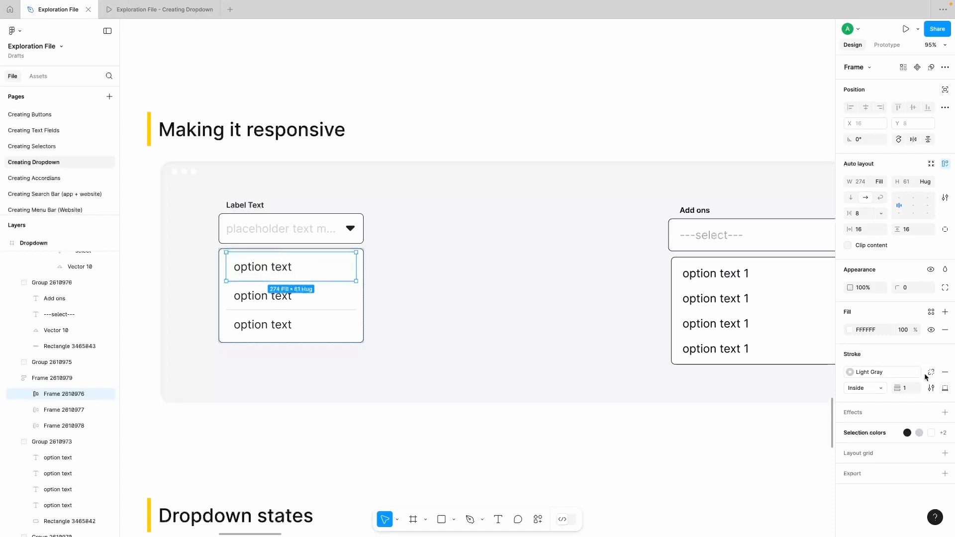
pyautogui.click(945, 389)
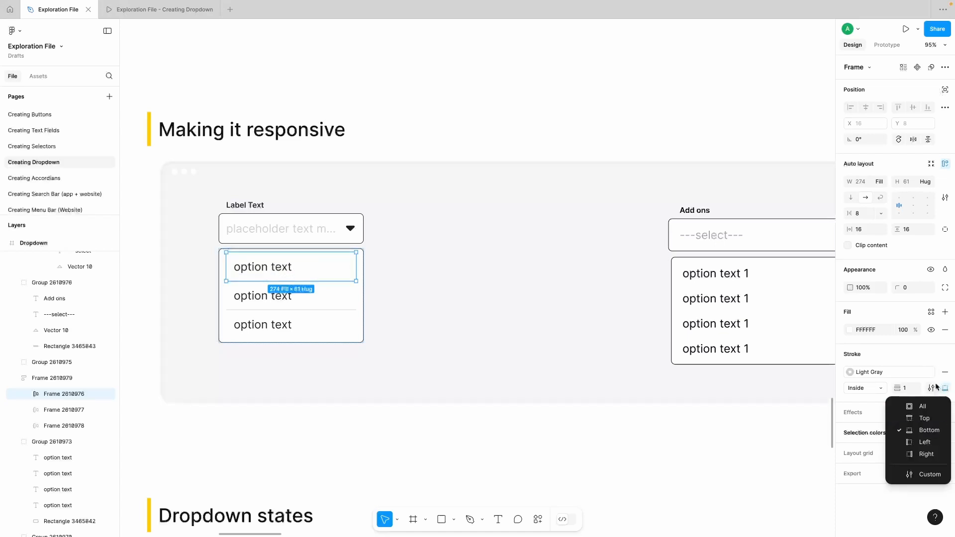
pyautogui.click(559, 413)
# Step: Add auto layout around the four option texts and their background rectangle in the "Add ons" dropdown
pyautogui.hscroll(5, 558, 472)
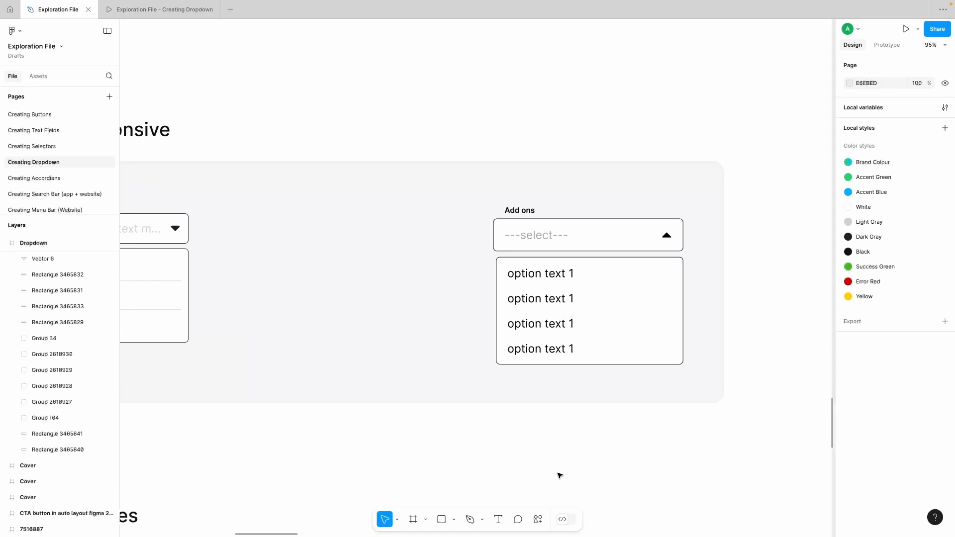
pyautogui.doubleClick(559, 277)
pyautogui.hscroll(2, 559, 277)
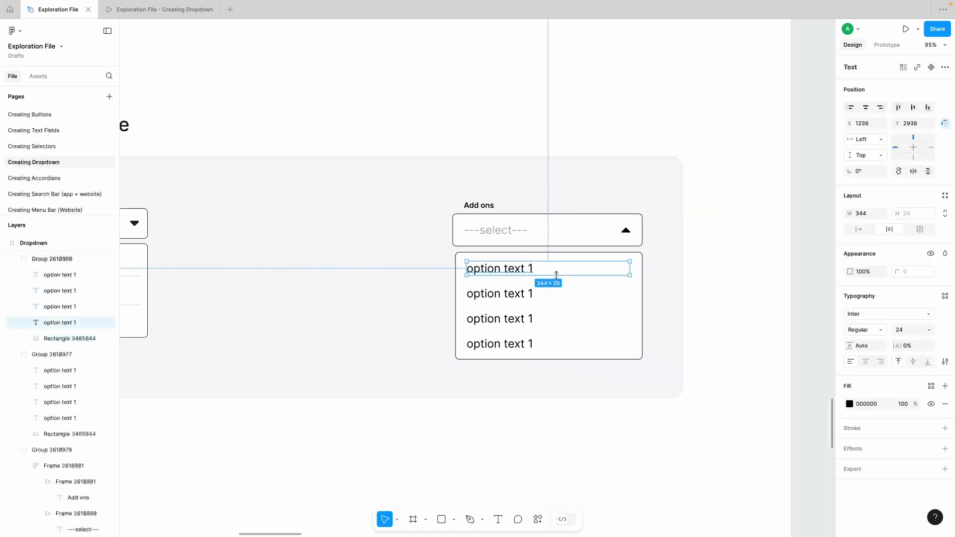
pyautogui.keyDown('shift'); pyautogui.click(522, 296); pyautogui.keyUp('shift')
pyautogui.keyDown('shift'); pyautogui.click(512, 318); pyautogui.keyUp('shift')
pyautogui.keyDown('shift'); pyautogui.click(503, 343); pyautogui.keyUp('shift')
pyautogui.keyDown('shift'); pyautogui.click(630, 298); pyautogui.keyUp('shift')
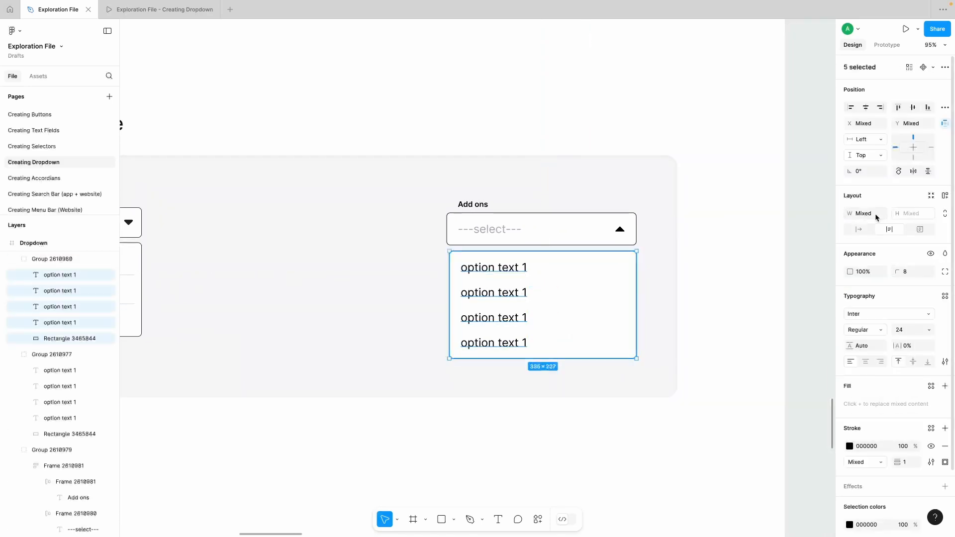
pyautogui.click(945, 196)
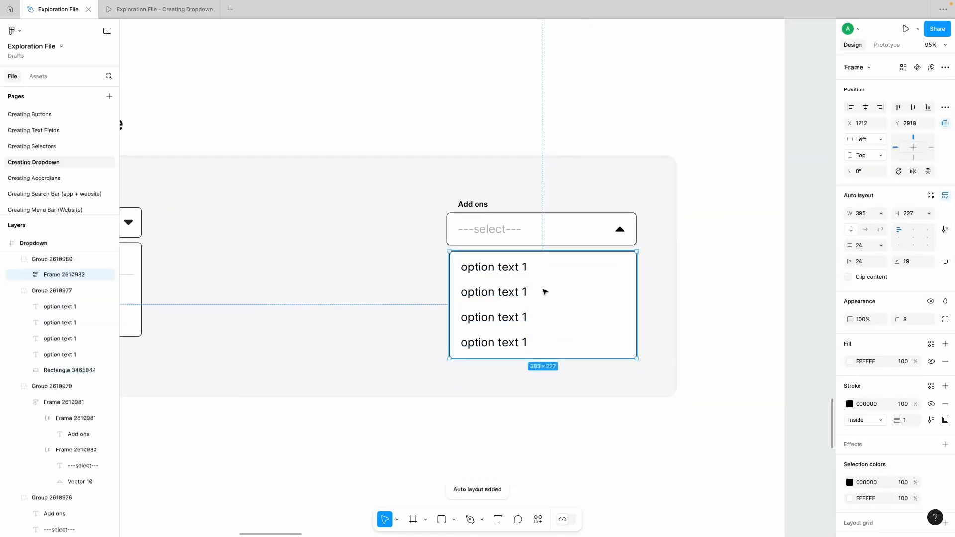
# Step: Set the options frame's vertical padding to 20 and its height to Hug contents
pyautogui.click(913, 261)
pyautogui.press('Up')
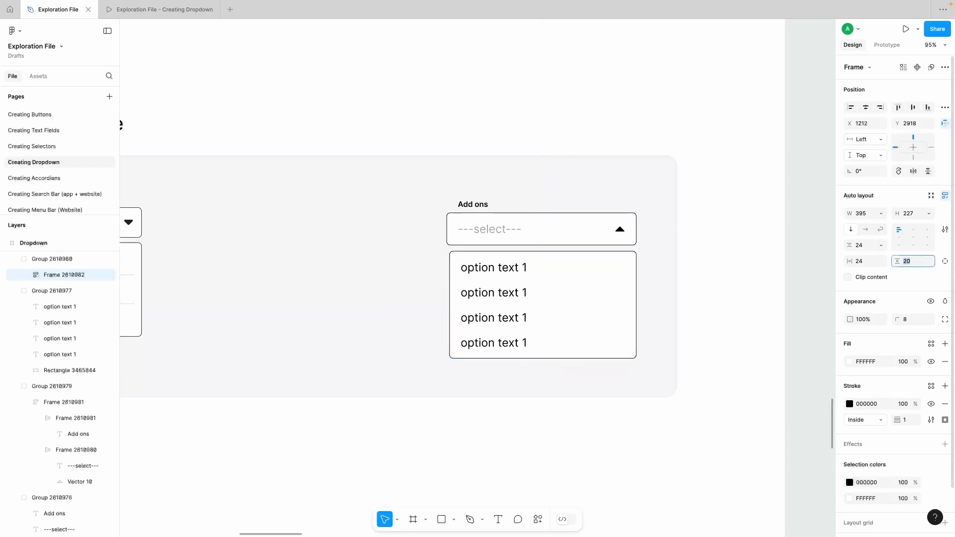
pyautogui.click(929, 214)
pyautogui.click(901, 225)
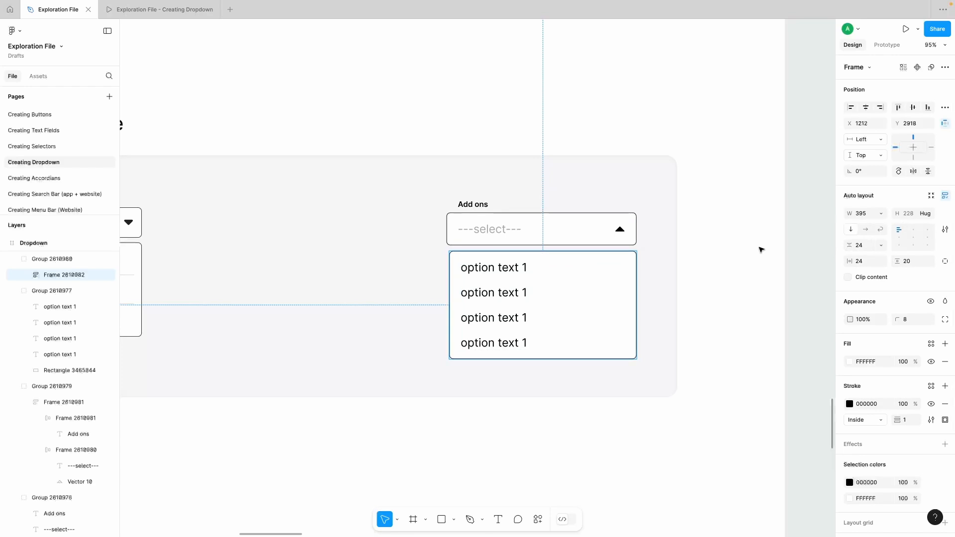
pyautogui.click(750, 253)
# Step: Turn on text truncation for all four option texts in the "Add ons" options frame
pyautogui.keyDown('super'); pyautogui.click(518, 268); pyautogui.keyUp('super')
pyautogui.keyDown('shift'); pyautogui.click(505, 293); pyautogui.keyUp('shift')
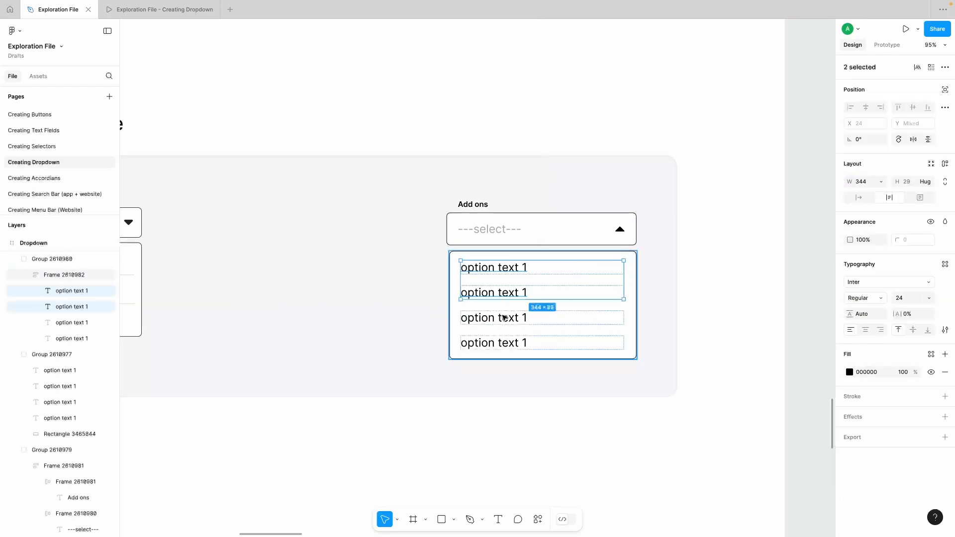
pyautogui.keyDown('shift'); pyautogui.click(503, 318); pyautogui.keyUp('shift')
pyautogui.keyDown('shift'); pyautogui.click(503, 342); pyautogui.keyUp('shift')
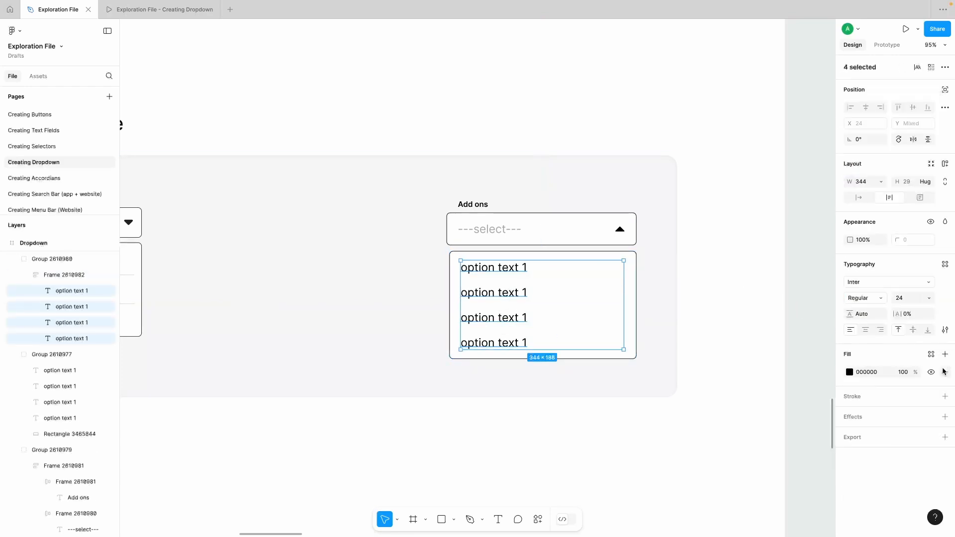
pyautogui.click(946, 329)
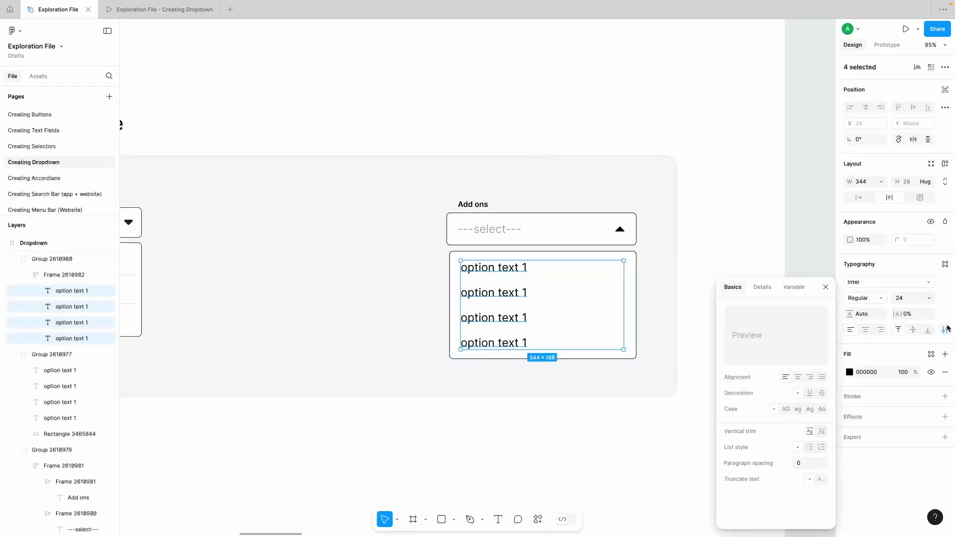
pyautogui.click(822, 479)
pyautogui.click(735, 225)
# Step: Set the width of all four option texts to Fill container
pyautogui.click(511, 268)
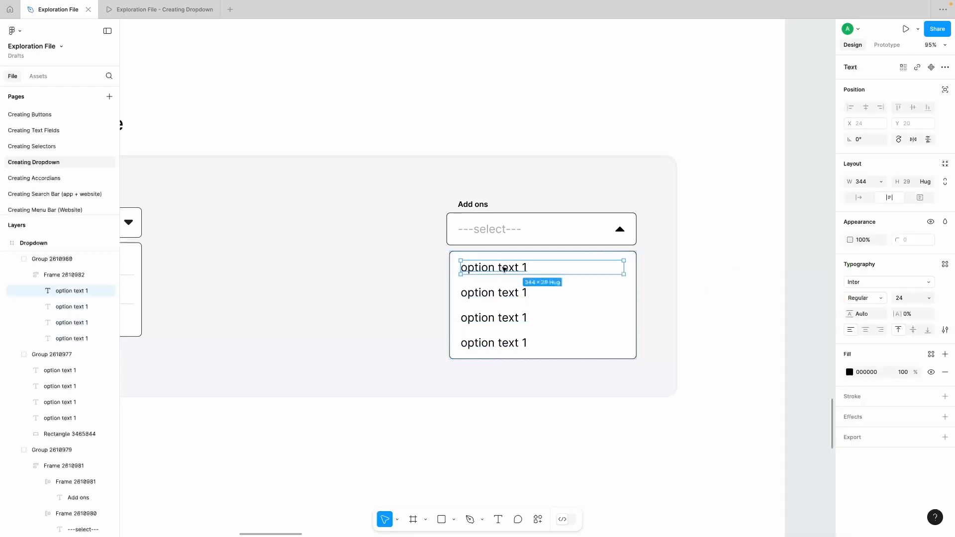
pyautogui.keyDown('shift'); pyautogui.click(497, 292); pyautogui.keyUp('shift')
pyautogui.keyDown('shift'); pyautogui.click(497, 317); pyautogui.keyUp('shift')
pyautogui.keyDown('shift'); pyautogui.click(499, 342); pyautogui.keyUp('shift')
pyautogui.click(879, 180)
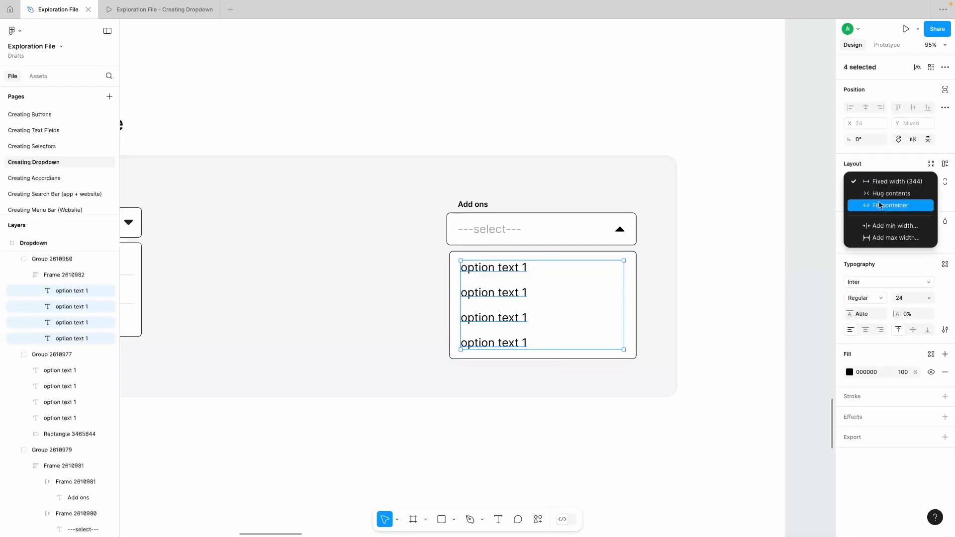
pyautogui.click(891, 204)
# Step: Append filler strings "kjhbdvaidbcvaxjdjdhsbjs", "ajshvcahsgzxcjxzsvdvd" and "sjadghvcaghzxfxzxzcjs" to the first three option texts, respectively, to test truncation
pyautogui.click(516, 269)
pyautogui.click(514, 270)
pyautogui.doubleClick(514, 270)
pyautogui.click(548, 267)
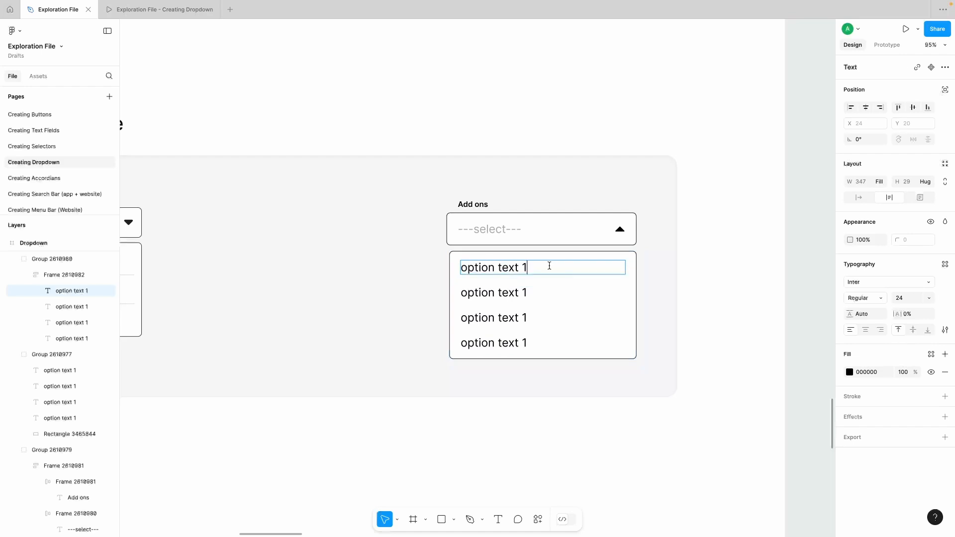
pyautogui.write('kjhbdvaidbcvaxjdjdhsbjs')
pyautogui.click(523, 292)
pyautogui.click(535, 293)
pyautogui.write('ajshvcahsgzxcjxzsvdvd')
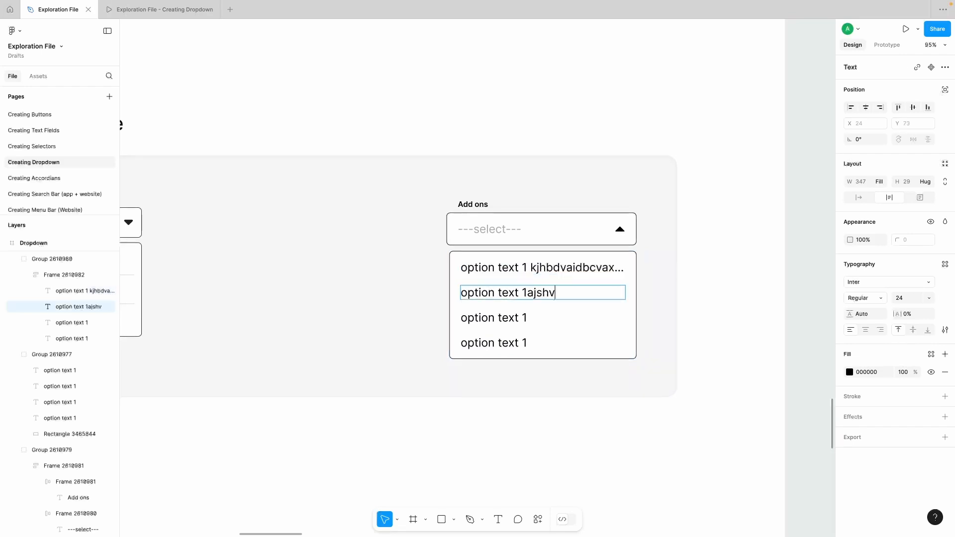
pyautogui.click(546, 317)
pyautogui.write('sjadghvcaghzxfxzxzcjs')
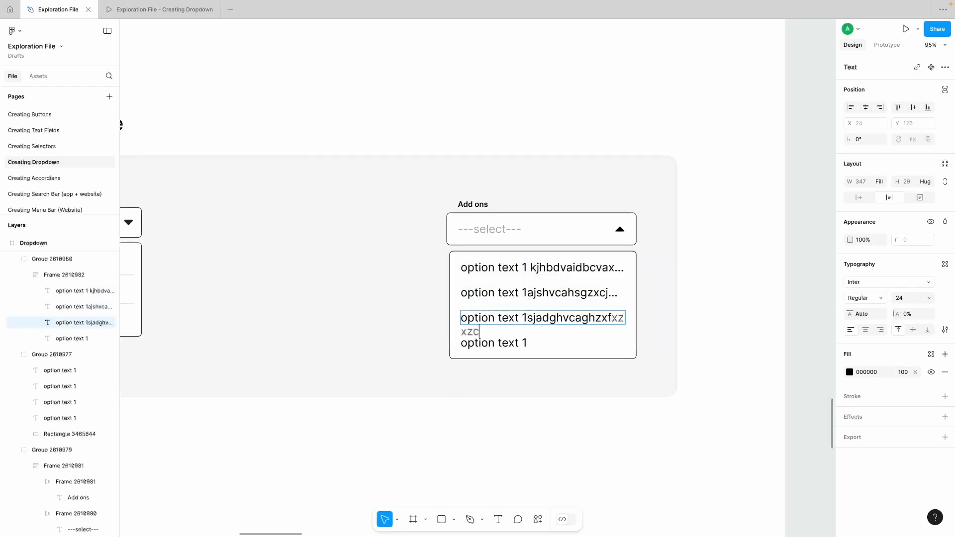
# Step: Append the filler string "sahgdcagshfxzcxhzgfcx" to the "---select---" placeholder to test its truncation
pyautogui.click(524, 226)
pyautogui.write('sahgdcagshfxzcxhzgfcx')
pyautogui.click(717, 236)
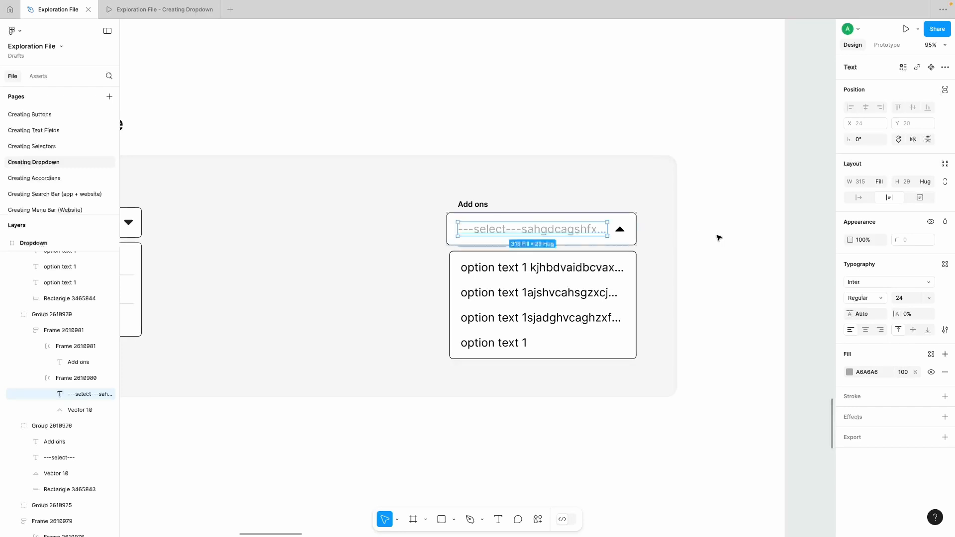
# Step: Extend the options list to line up with the left edge of the "Add ons" select box, and narrow both together to a width of 396
pyautogui.moveTo(702, 279); pyautogui.dragTo(610, 232)
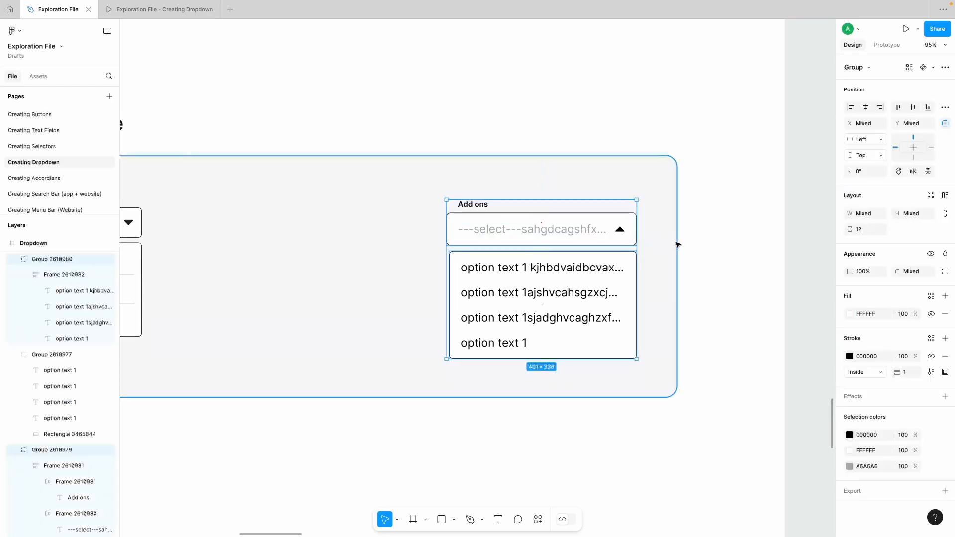
pyautogui.click(506, 273)
pyautogui.moveTo(450, 277); pyautogui.dragTo(446, 277)
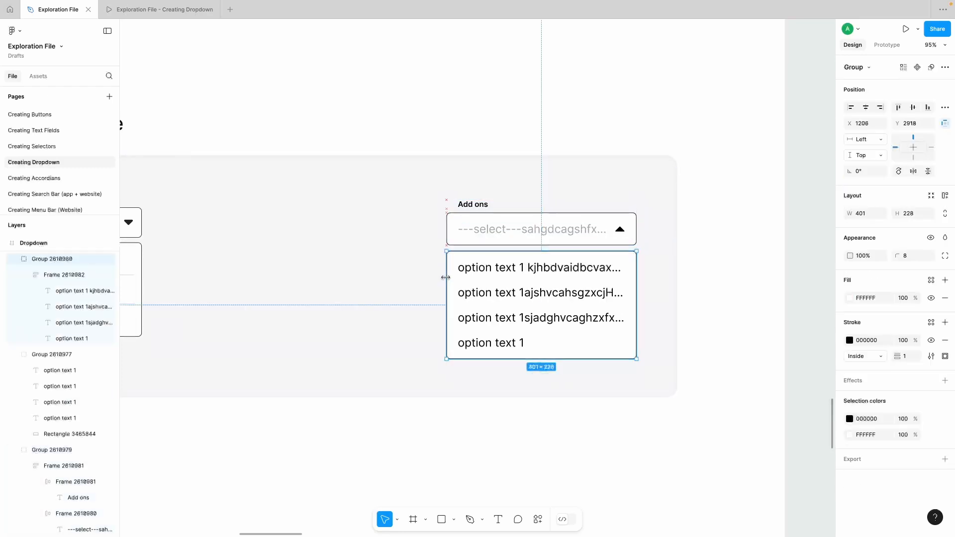
pyautogui.keyDown('shift'); pyautogui.click(628, 244); pyautogui.keyUp('shift')
pyautogui.moveTo(637, 245)
pyautogui.mouseDown()
pyautogui.moveTo(533, 248)
pyautogui.moveTo(634, 250)
pyautogui.mouseUp()
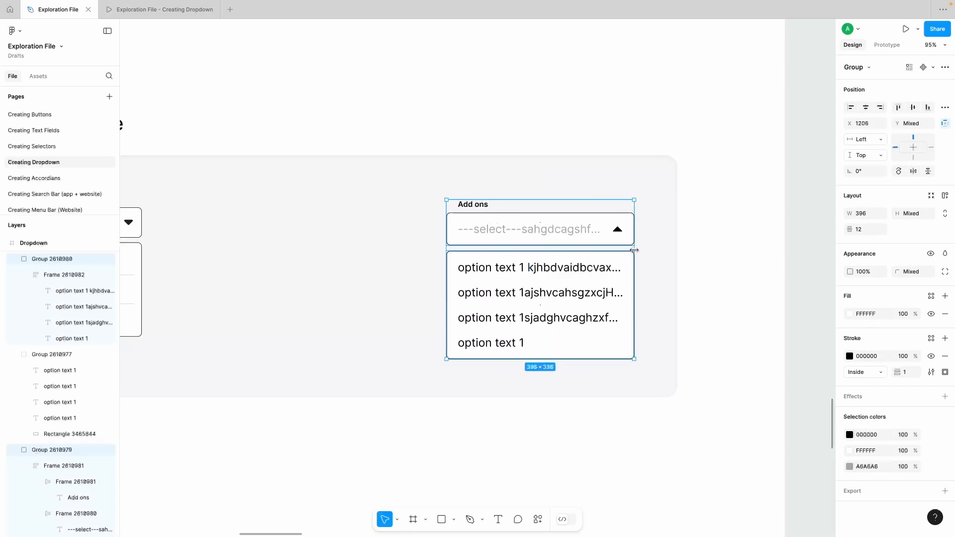
# Step: Duplicate the last "option text 1" twice within the auto layout options list
pyautogui.click(506, 344)
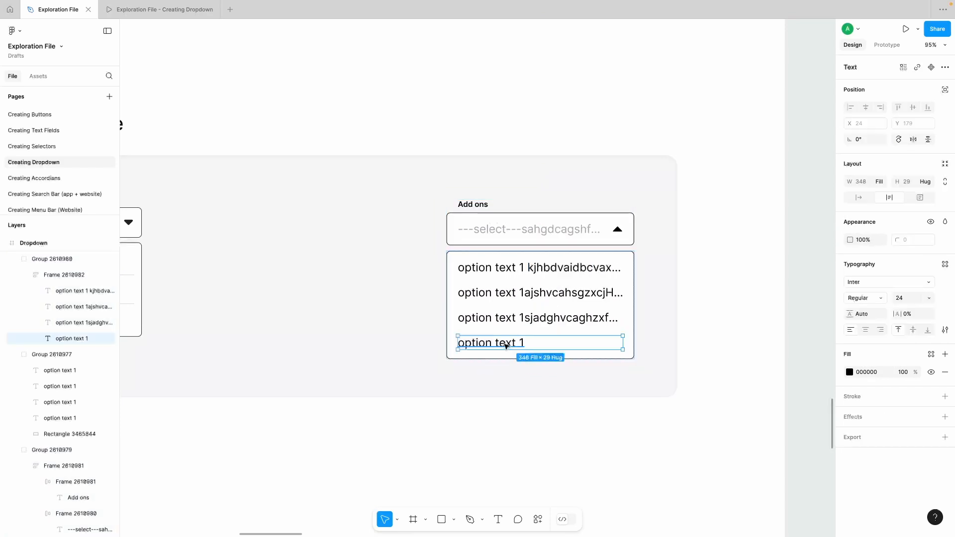
pyautogui.hotkey('ctrl', 'd')
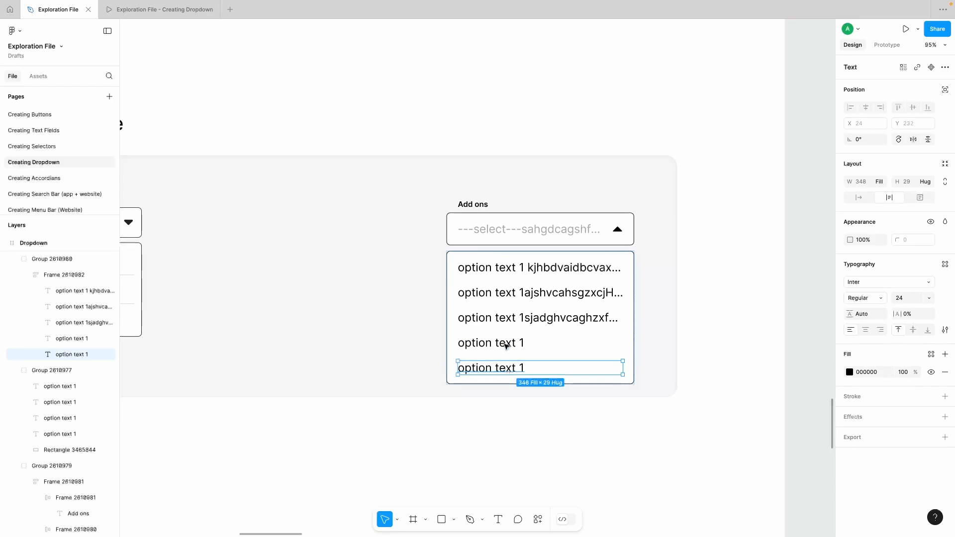
pyautogui.hotkey('ctrl', 'd')
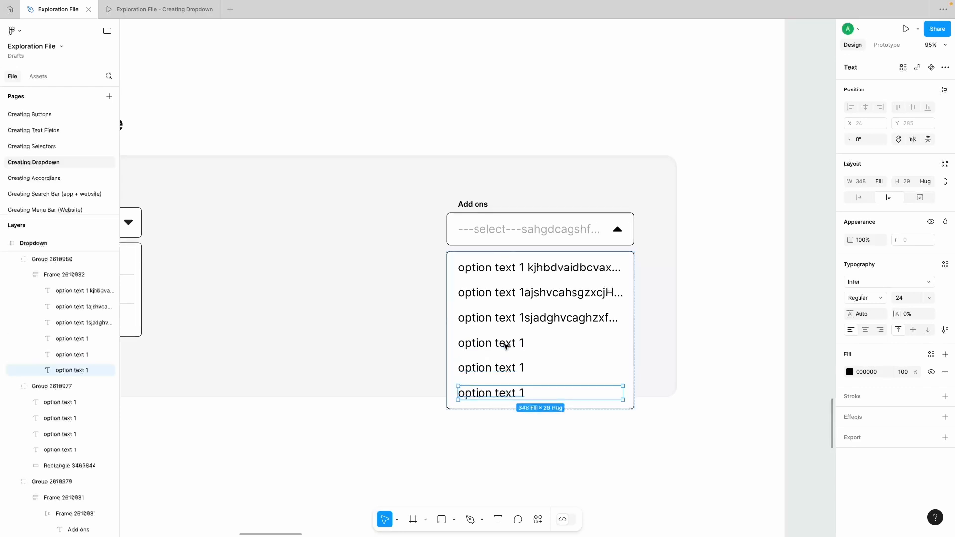
# Step: Try resizing the lengthened options list from its right edge
pyautogui.click(669, 310)
pyautogui.click(606, 316)
pyautogui.moveTo(634, 313)
pyautogui.mouseDown()
pyautogui.moveTo(514, 313)
pyautogui.moveTo(636, 315)
pyautogui.mouseUp()
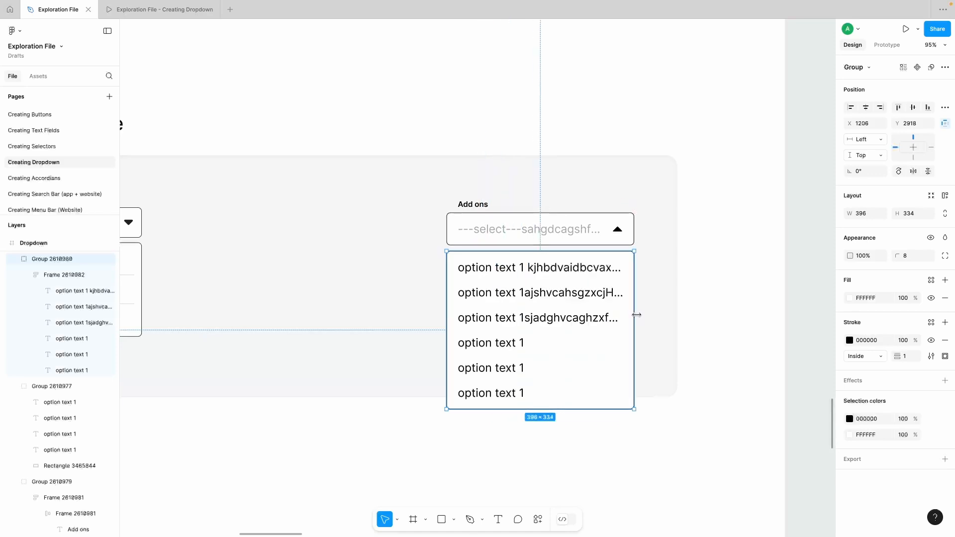
pyautogui.click(705, 309)
# Step: Examine the closed default dropdown and the expanded orange-outlined "-Select-" dropdown under "Dropdown states"
pyautogui.scroll(-3, 706, 310)
pyautogui.scroll(-4, 706, 309)
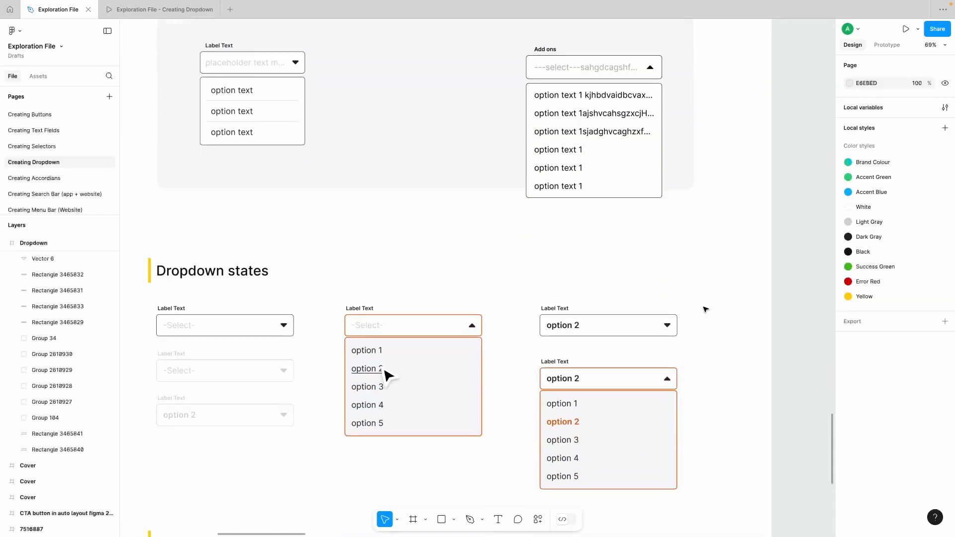
pyautogui.hscroll(-2, 705, 309)
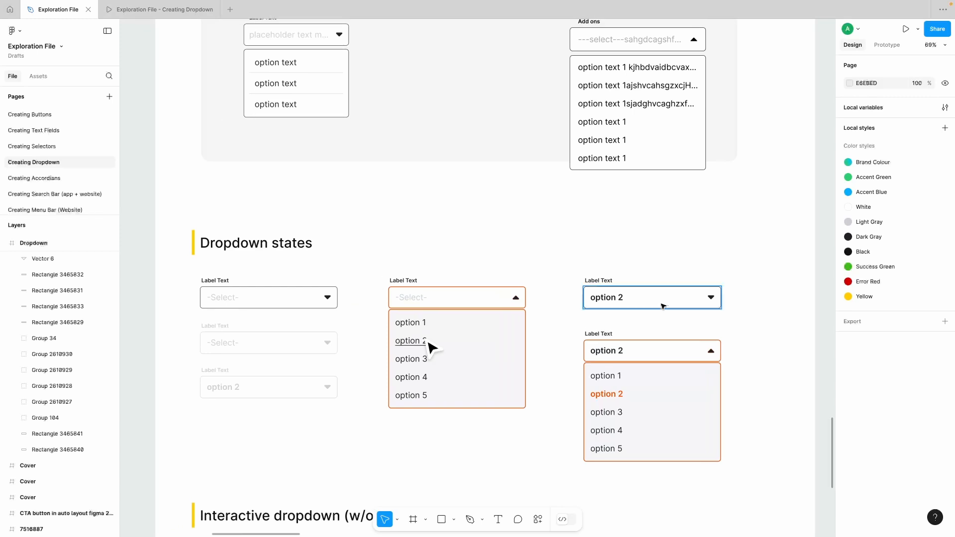
pyautogui.scroll(-1, 381, 280)
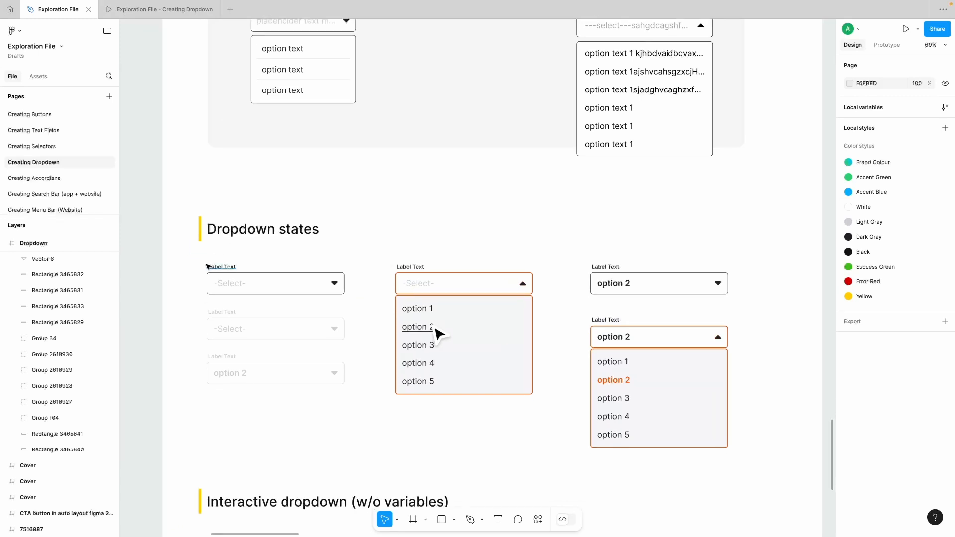
pyautogui.moveTo(193, 262); pyautogui.dragTo(351, 298)
pyautogui.hscroll(2, 352, 297)
pyautogui.scroll(-1, 352, 298)
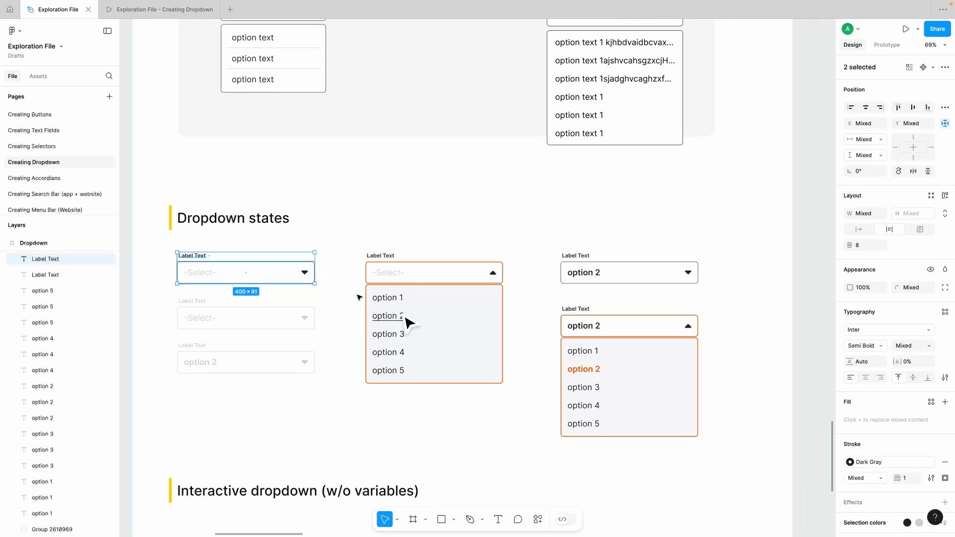
pyautogui.click(417, 283)
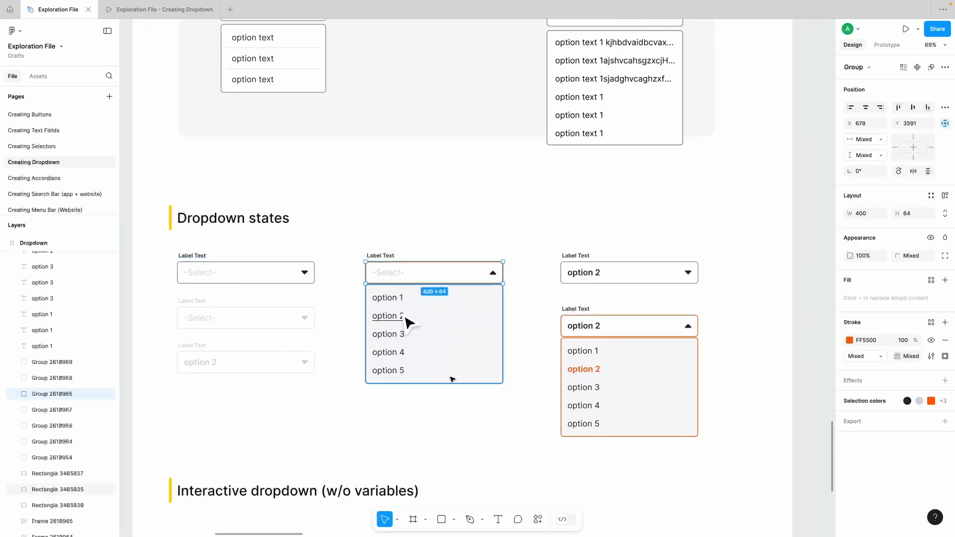
pyautogui.click(437, 407)
# Step: Examine the hovered option and the closed and expanded "option 2" dropdowns among the dropdown states
pyautogui.hscroll(3, 437, 407)
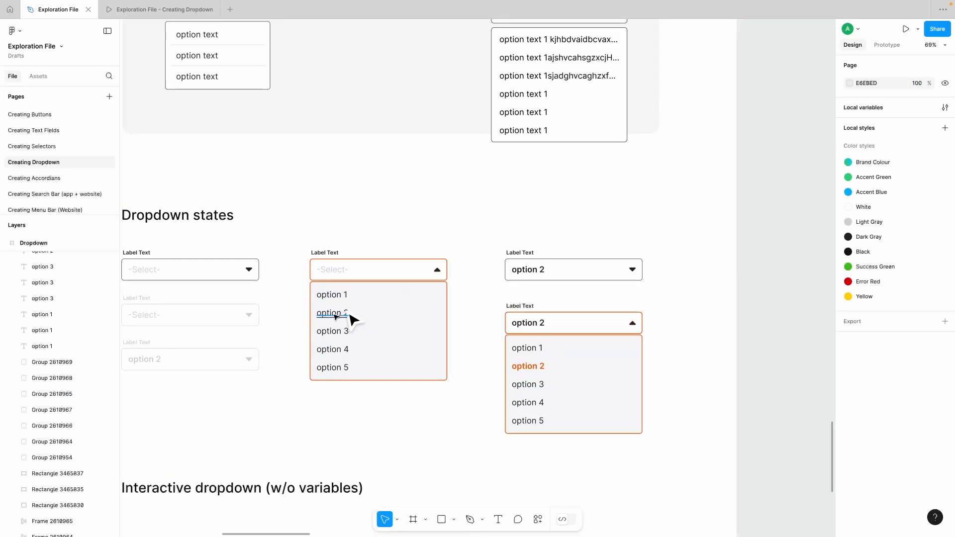
pyautogui.scroll(1, 351, 319)
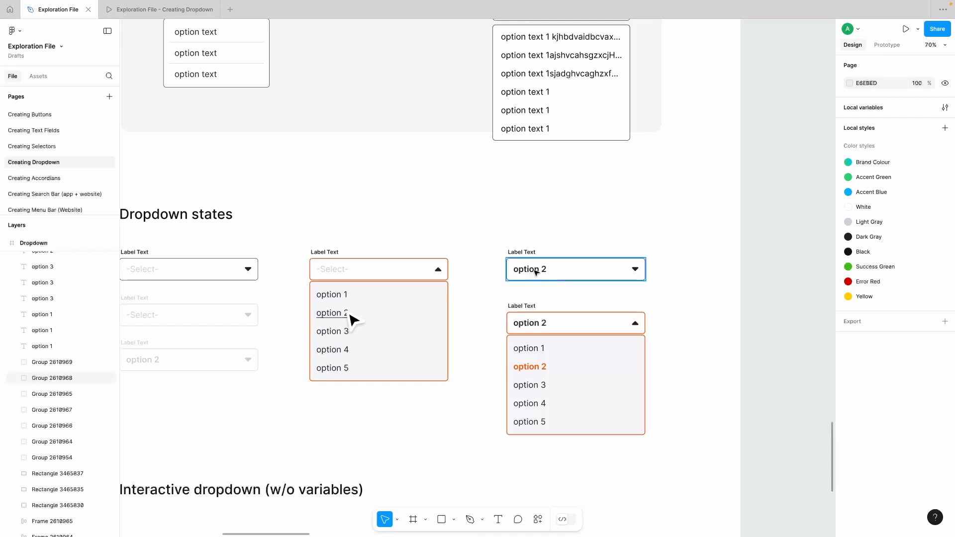
pyautogui.scroll(-1, 544, 273)
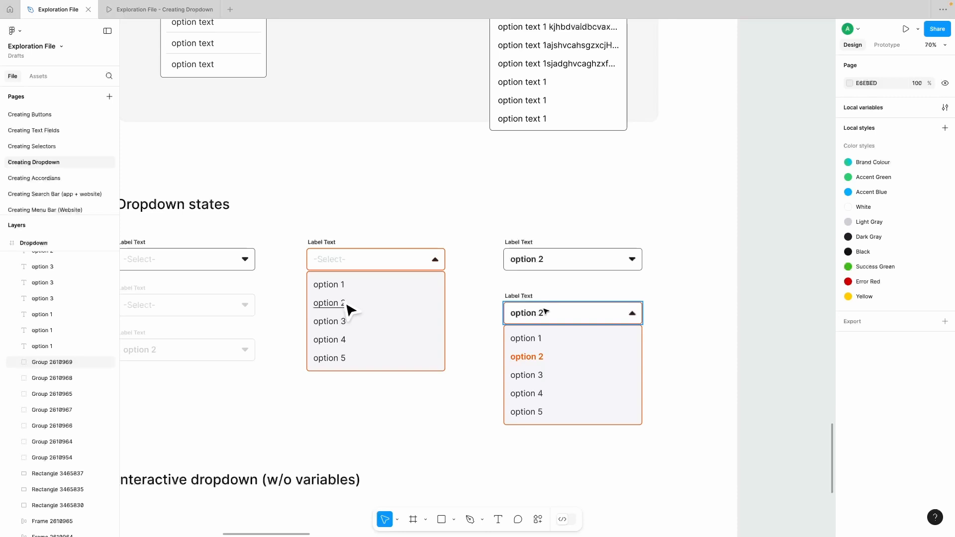
pyautogui.scroll(-2, 545, 311)
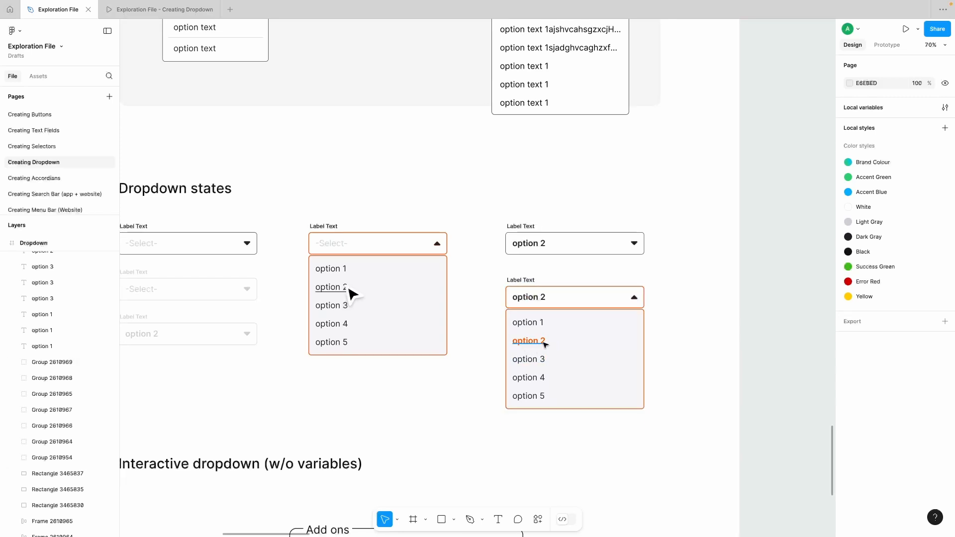
# Step: Inspect the two greyed-out disabled dropdowns, one with "-Select-" and one with "option 2"
pyautogui.hscroll(-3, 547, 343)
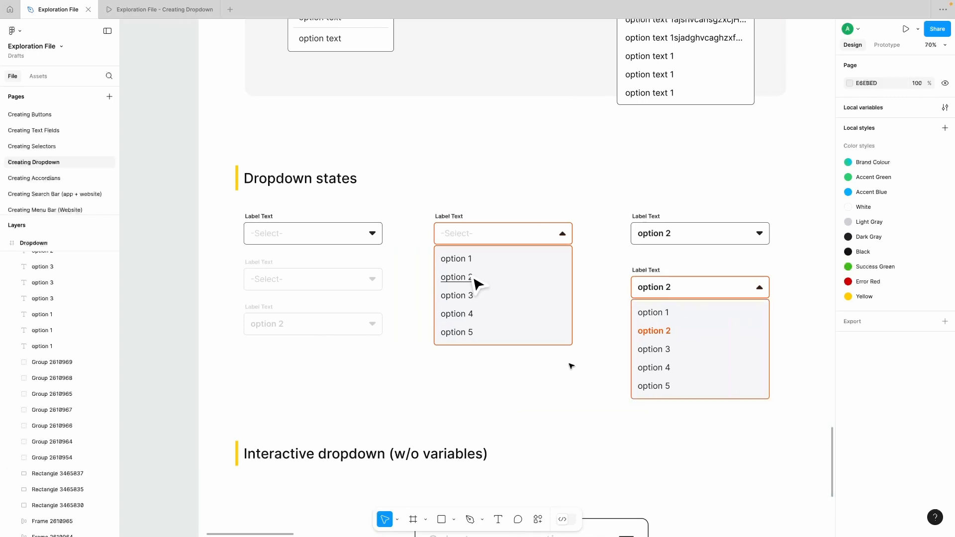
pyautogui.moveTo(223, 260); pyautogui.dragTo(286, 343)
pyautogui.click(287, 351)
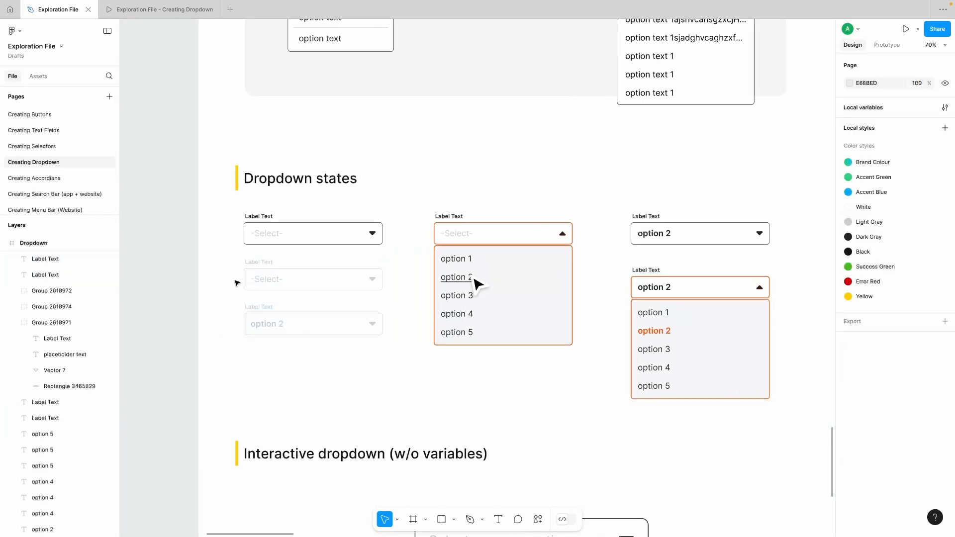
pyautogui.click(282, 286)
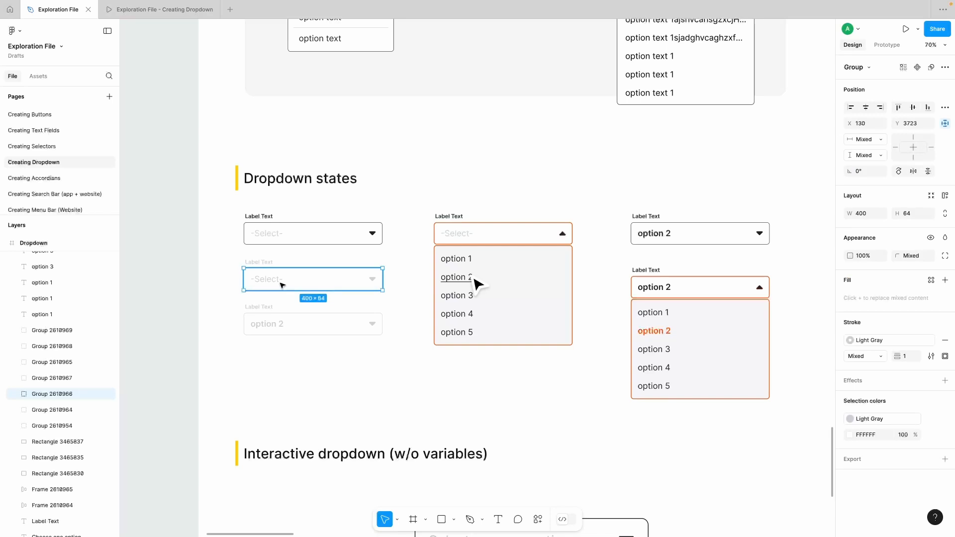
pyautogui.click(282, 327)
pyautogui.click(280, 357)
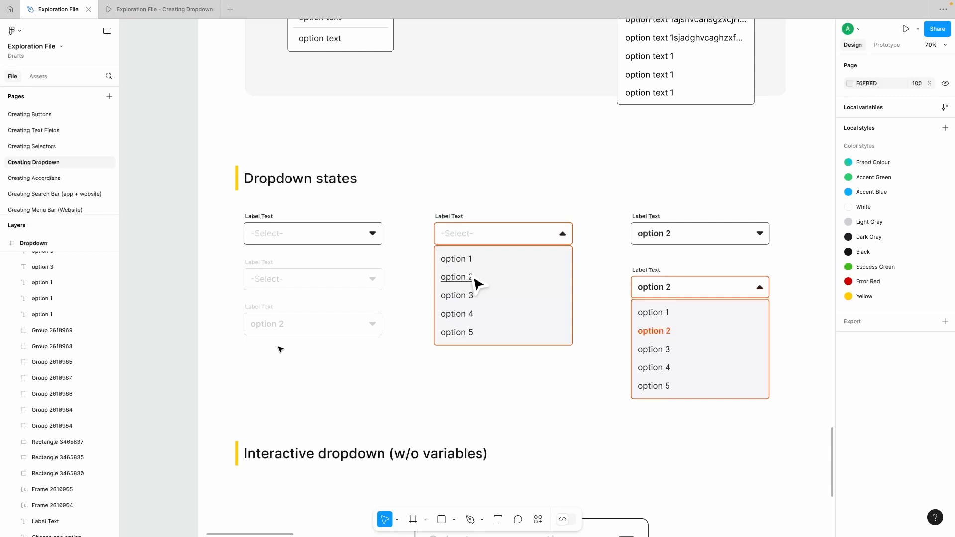
# Step: Switch to the prototype preview and bring up its "Interactive dropdown (w/o variables)" section
pyautogui.scroll(-5, 330, 387)
pyautogui.hscroll(4, 330, 387)
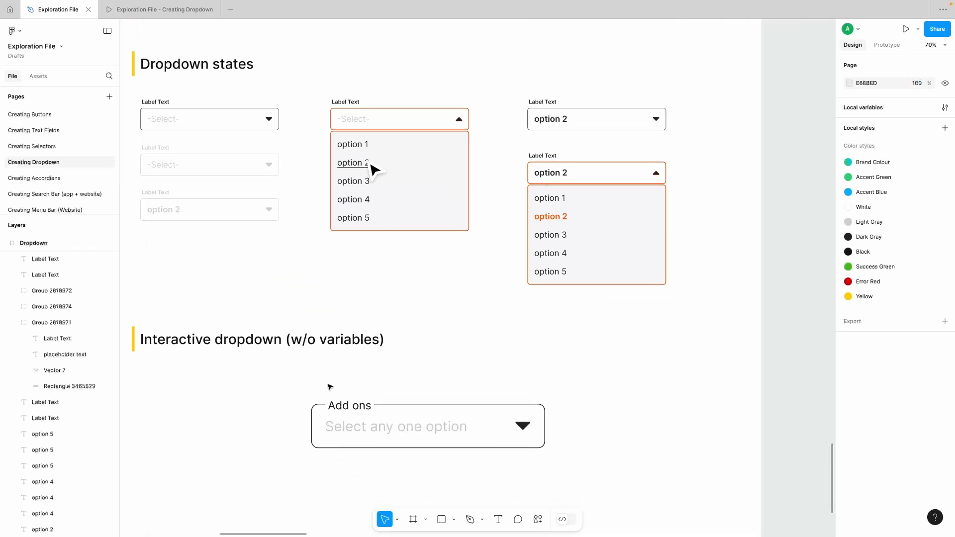
pyautogui.hscroll(-1, 329, 387)
pyautogui.scroll(-1, 330, 387)
pyautogui.scroll(-4, 217, 357)
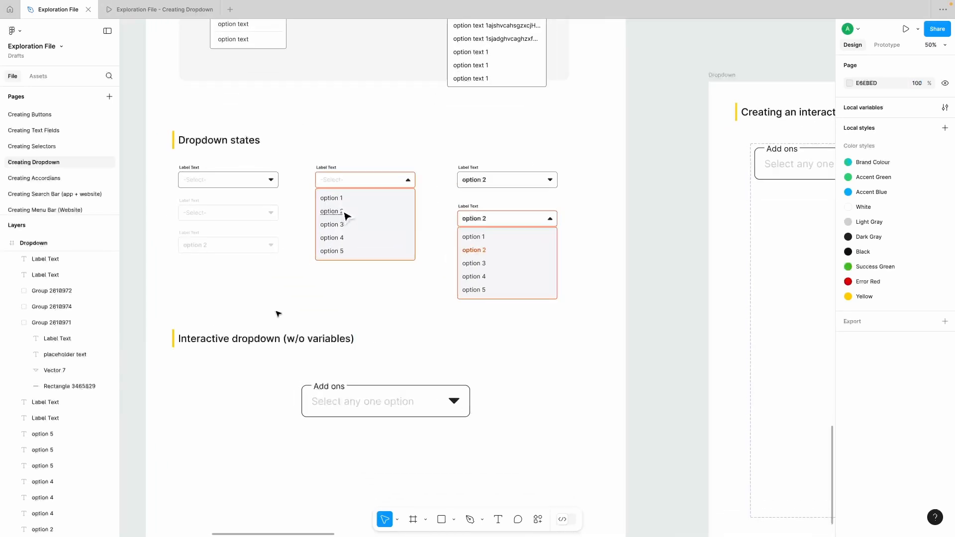
pyautogui.click(144, 10)
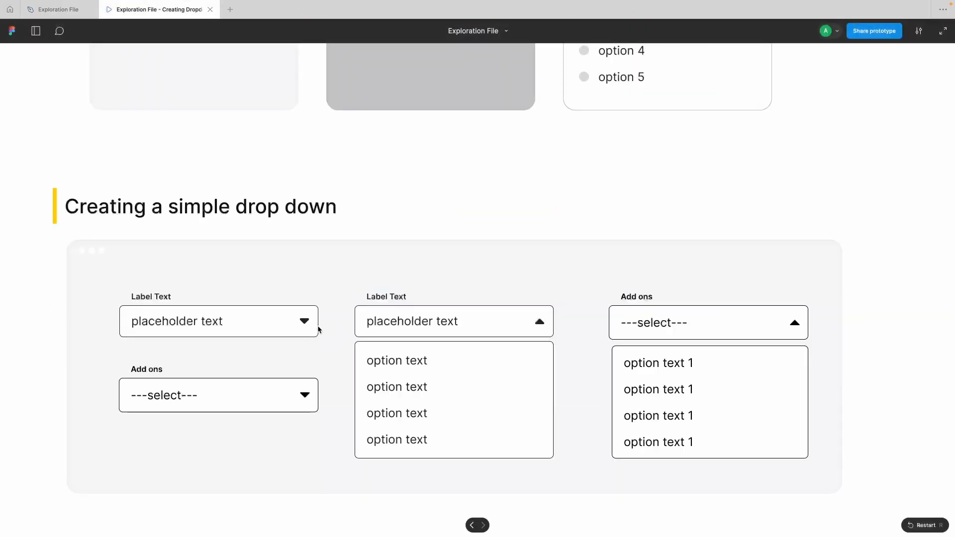
pyautogui.scroll(-15, 319, 329)
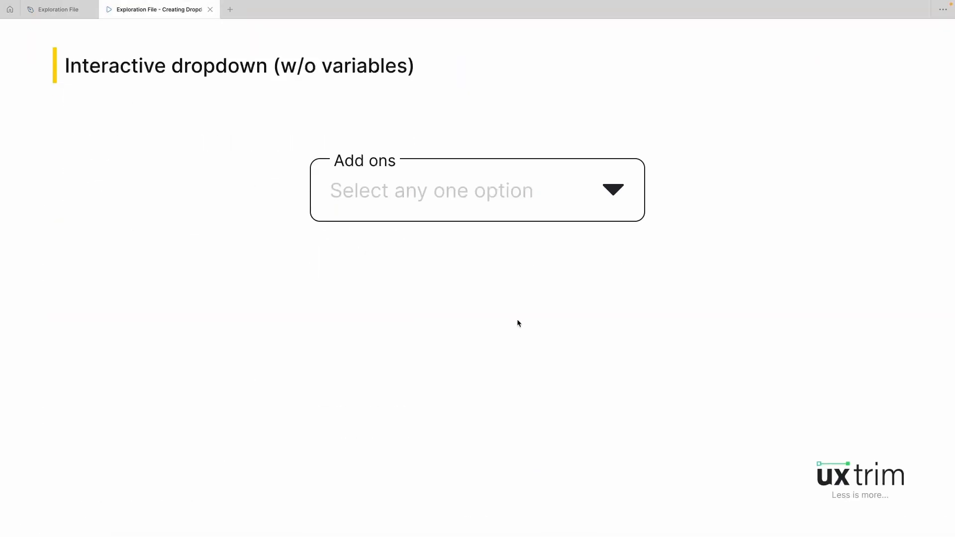
pyautogui.click(517, 320)
# Step: Test the interactive "Add ons" dropdown by choosing Apple pie, orange juice, pineapple slices and mango lassi in turn
pyautogui.click(613, 191)
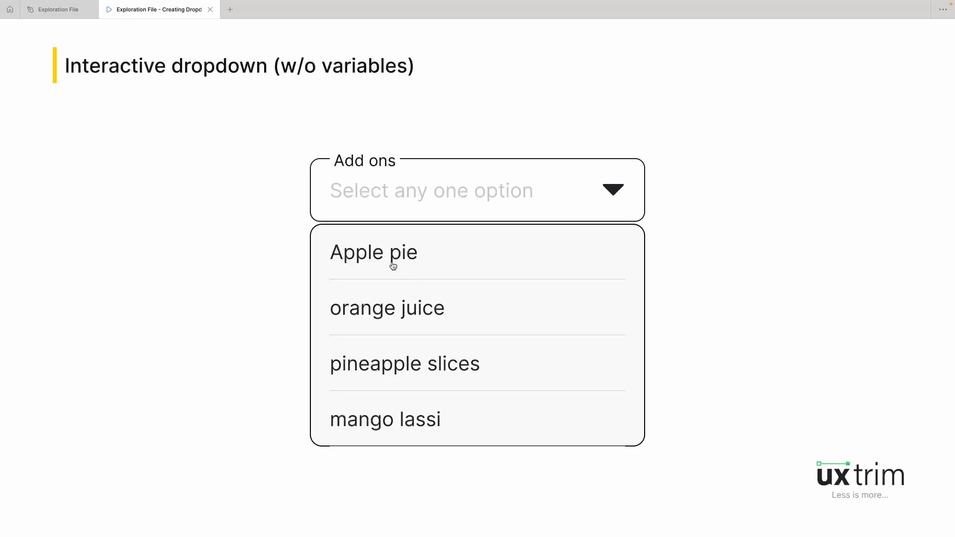
pyautogui.click(379, 253)
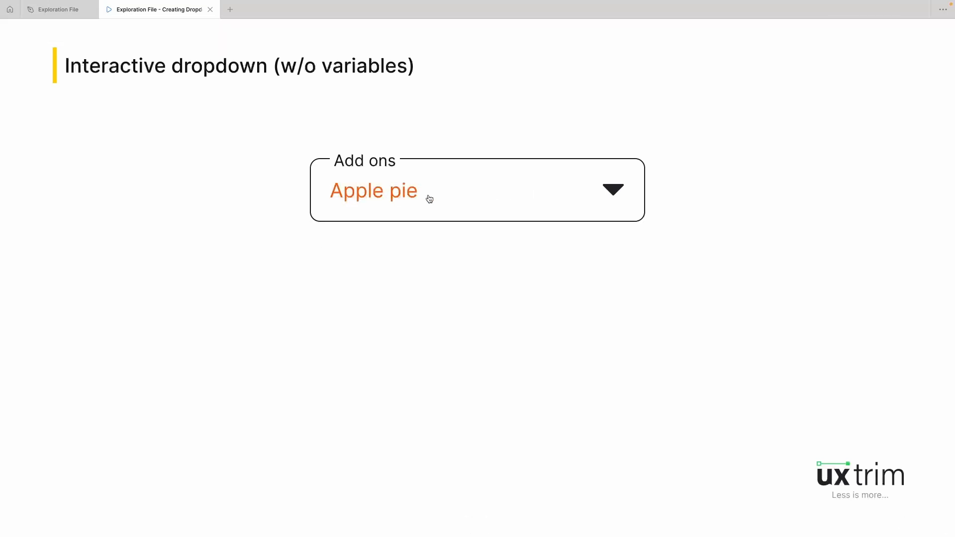
pyautogui.click(530, 192)
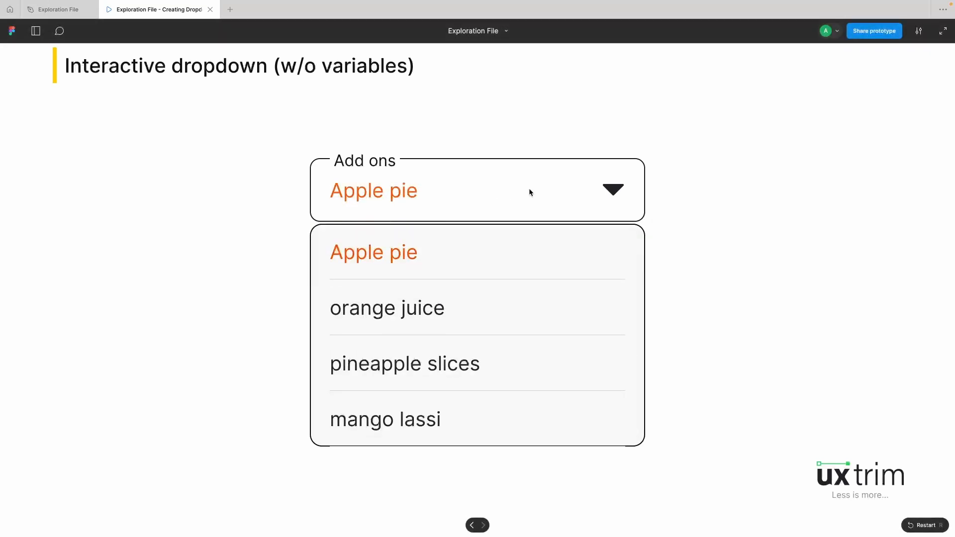
pyautogui.click(405, 306)
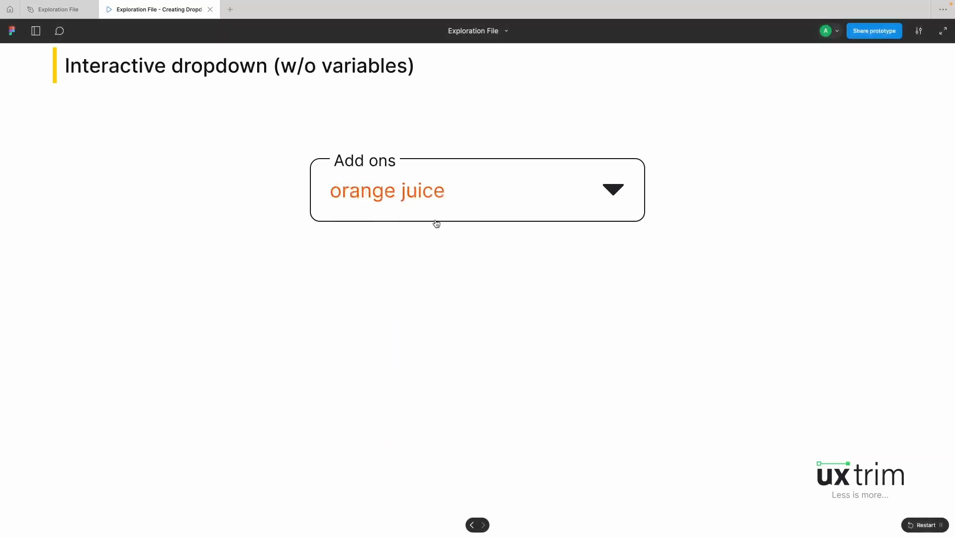
pyautogui.click(439, 201)
pyautogui.click(379, 363)
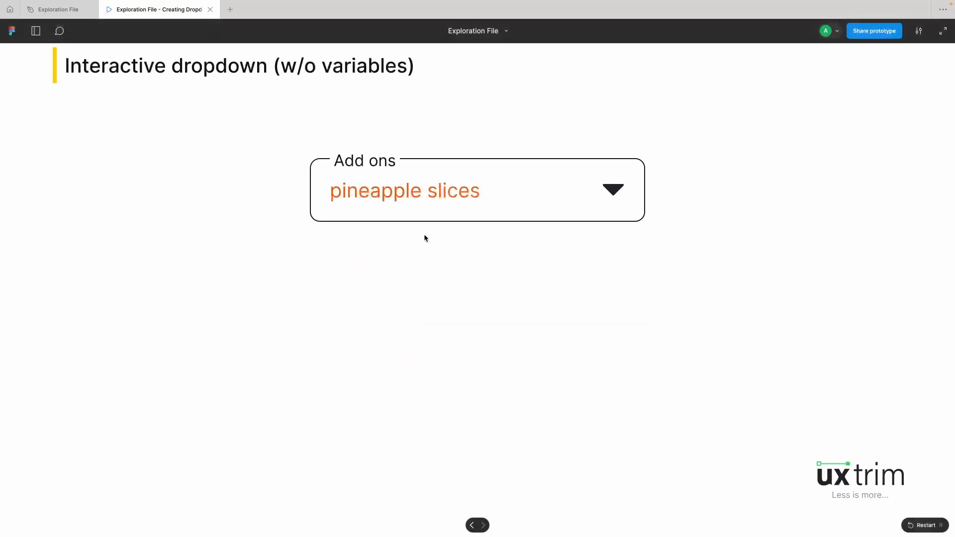
pyautogui.click(435, 191)
pyautogui.click(409, 419)
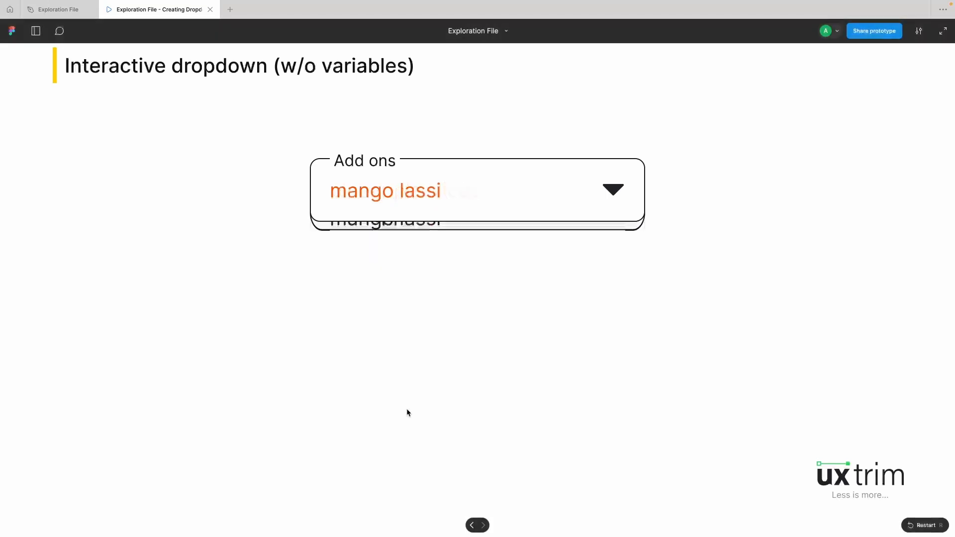
# Step: Retest the "Add ons" dropdown by choosing Apple pie, pineapple slices and Apple pie again
pyautogui.click(409, 190)
pyautogui.click(390, 253)
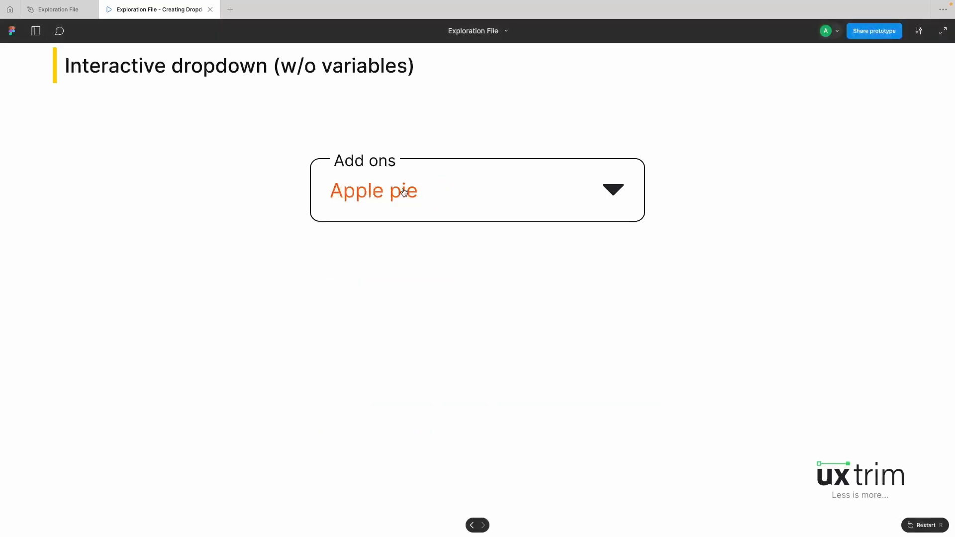
pyautogui.click(396, 190)
pyautogui.click(382, 367)
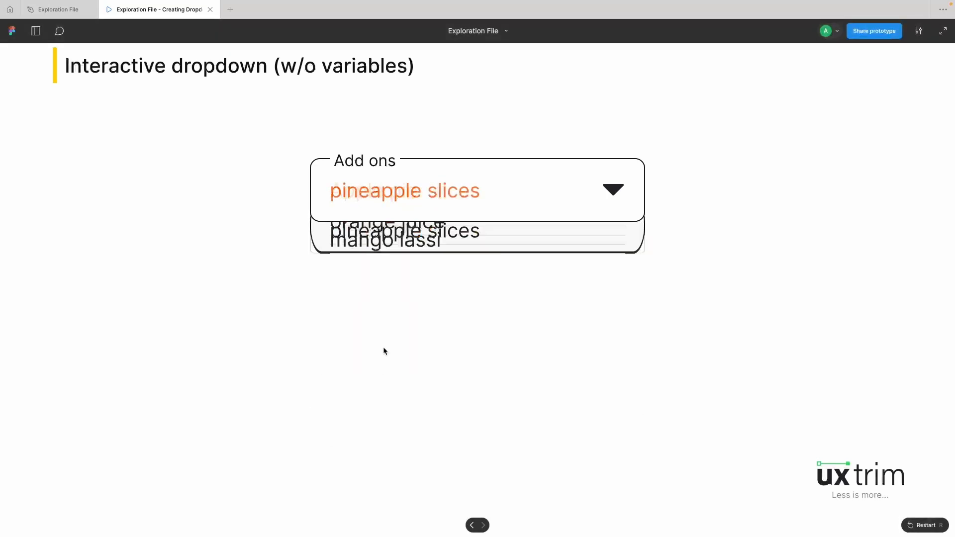
pyautogui.click(390, 191)
pyautogui.click(387, 268)
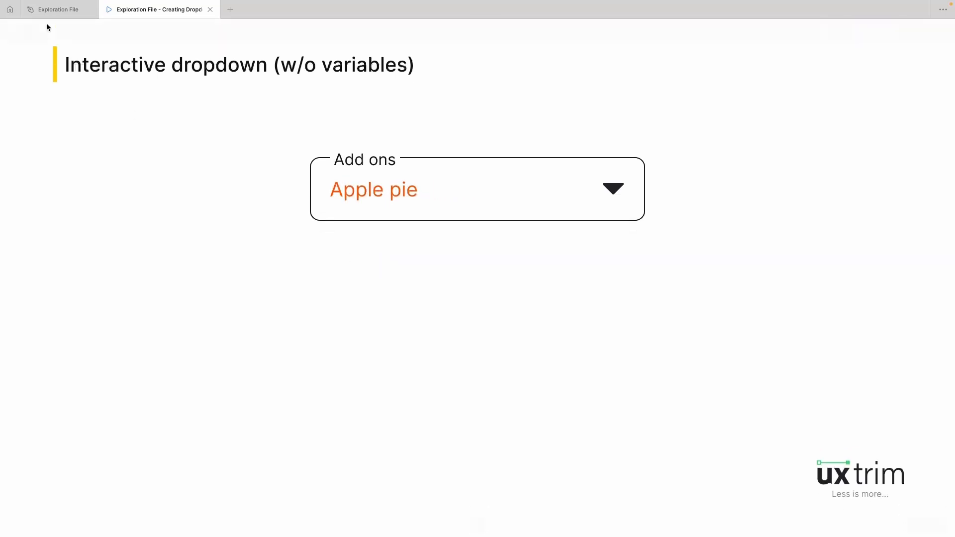
# Step: Return to the design file and view the "Creating an interactive components" frame with its "Add ons" dropdown variants
pyautogui.click(57, 12)
pyautogui.scroll(-2, 283, 233)
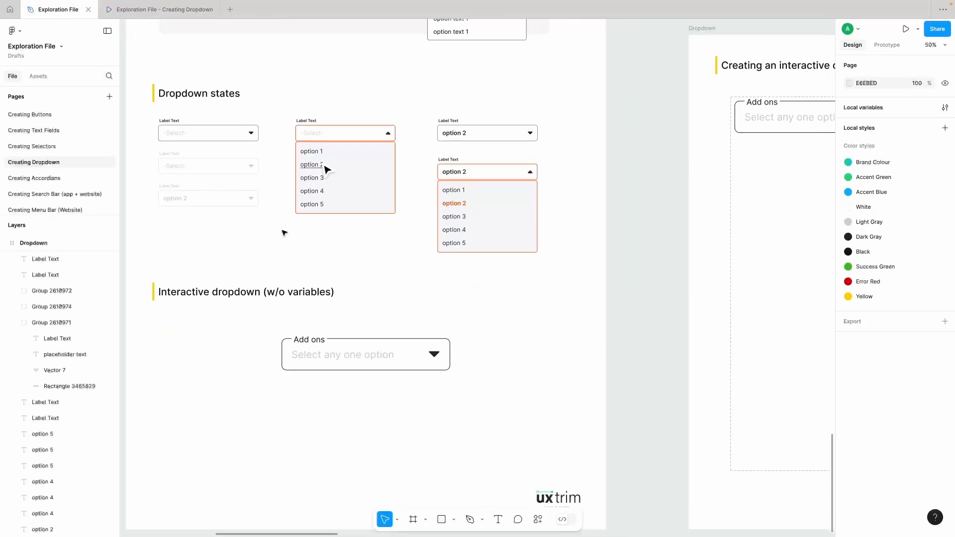
pyautogui.scroll(-3, 283, 233)
pyautogui.hscroll(6, 283, 233)
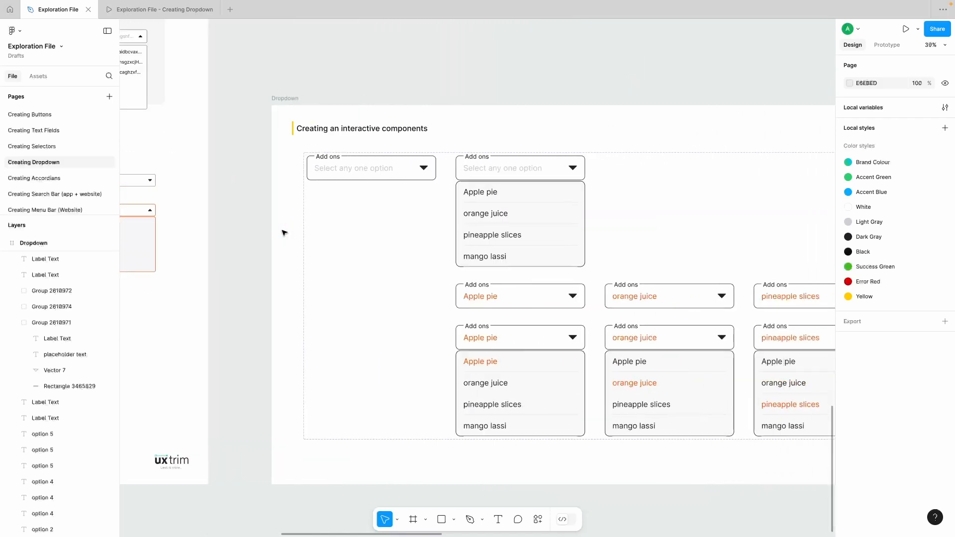
# Step: Show the prototype connections of the "Add ons" variants and examine how the options link across the component set
pyautogui.hscroll(6, 284, 232)
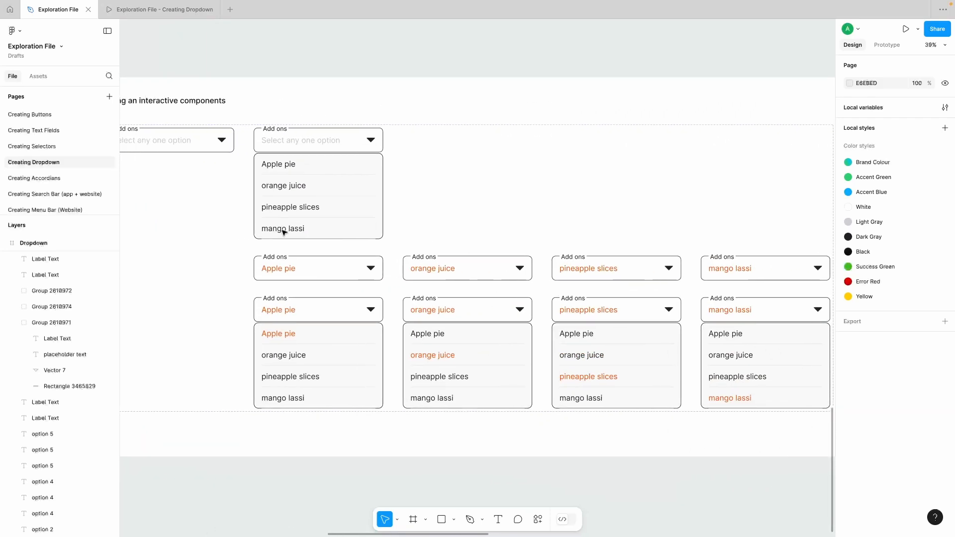
pyautogui.hscroll(-3, 284, 233)
pyautogui.scroll(1, 284, 233)
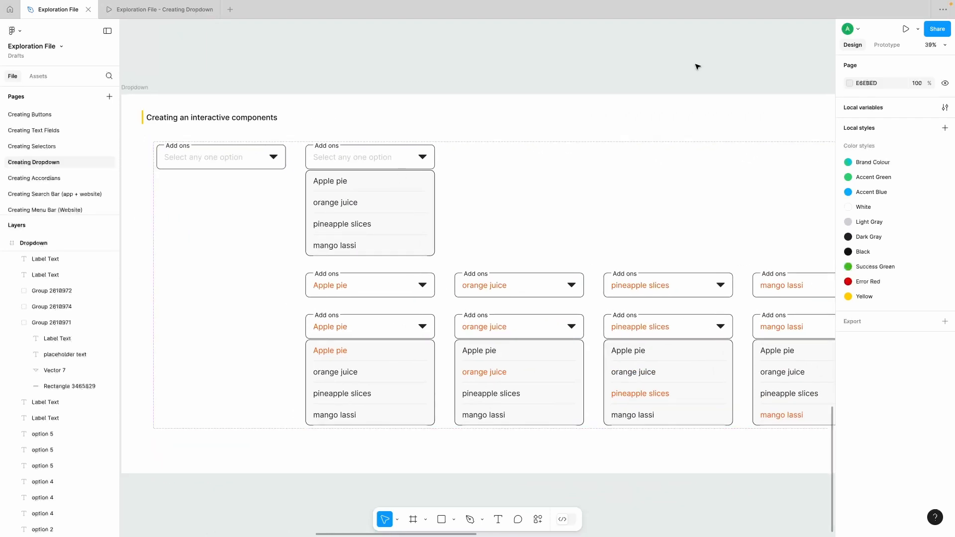
pyautogui.click(887, 46)
pyautogui.hscroll(1, 486, 92)
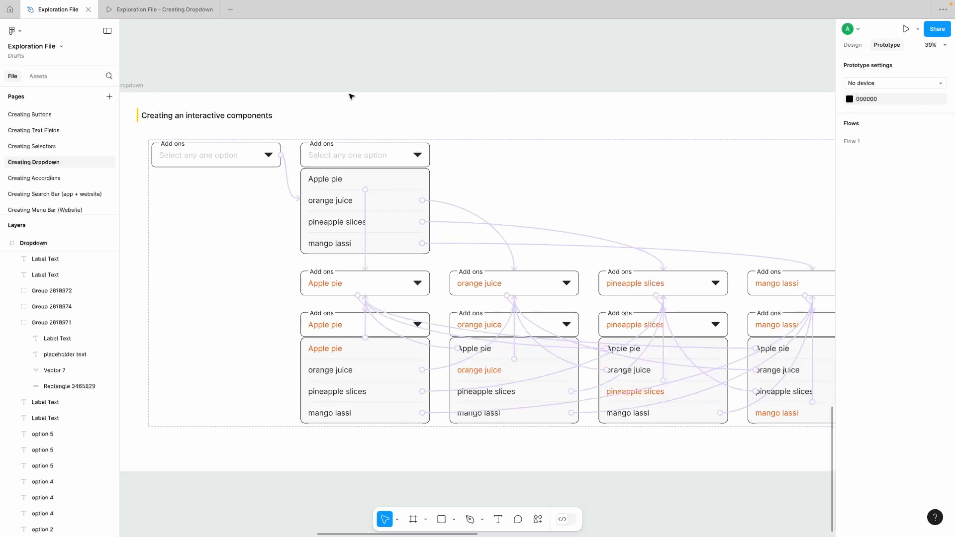
pyautogui.hscroll(4, 217, 164)
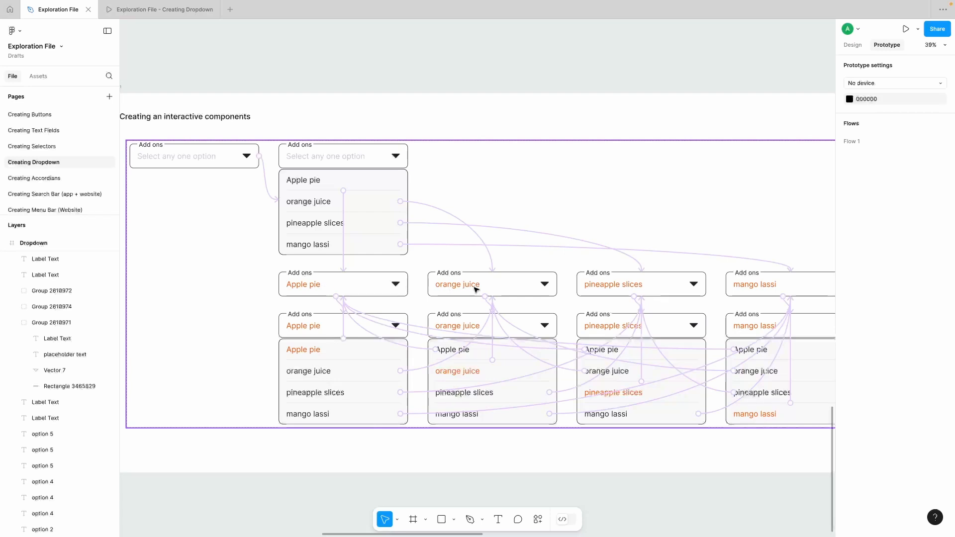
pyautogui.hscroll(2, 500, 285)
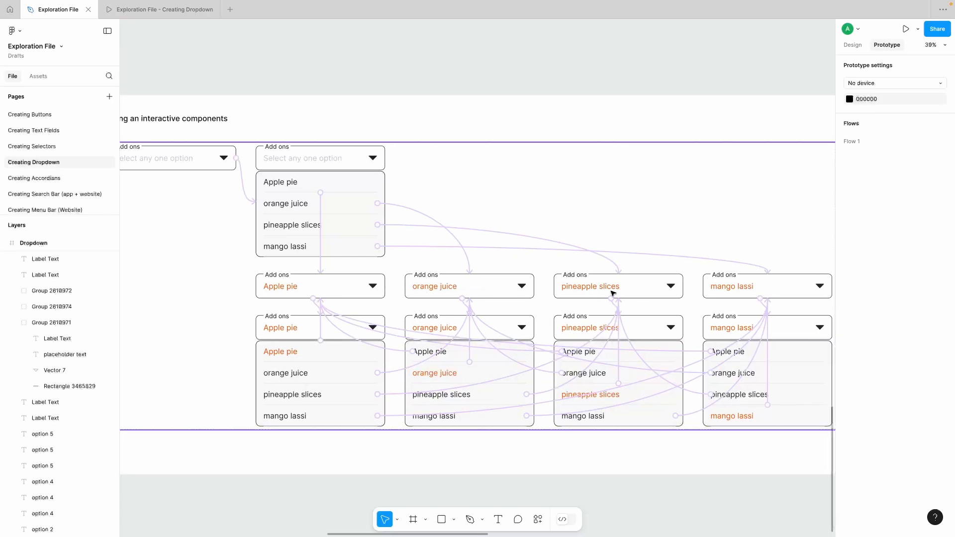
pyautogui.hscroll(2, 647, 287)
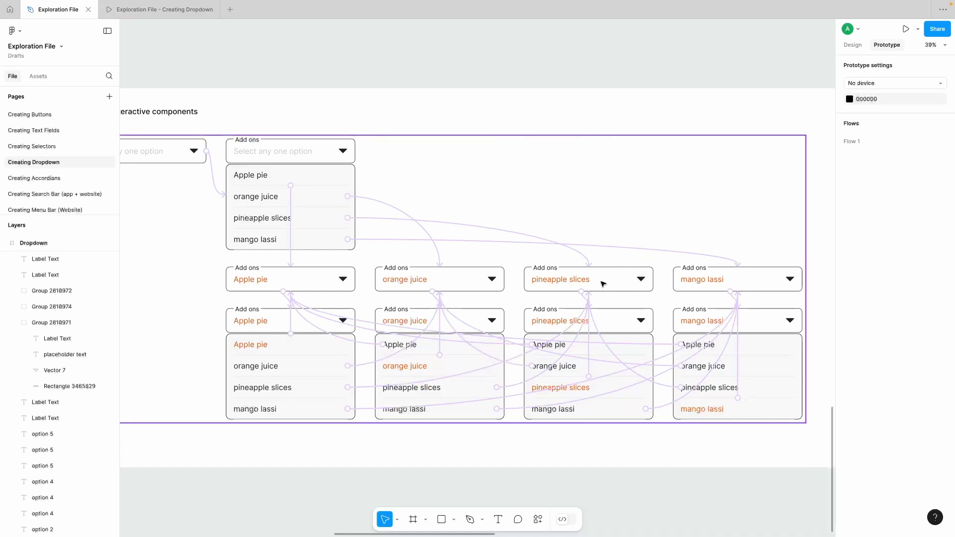
# Step: Inspect the interaction that links the closed default "Add ons" variant to the open clicked variant
pyautogui.hscroll(-5, 609, 227)
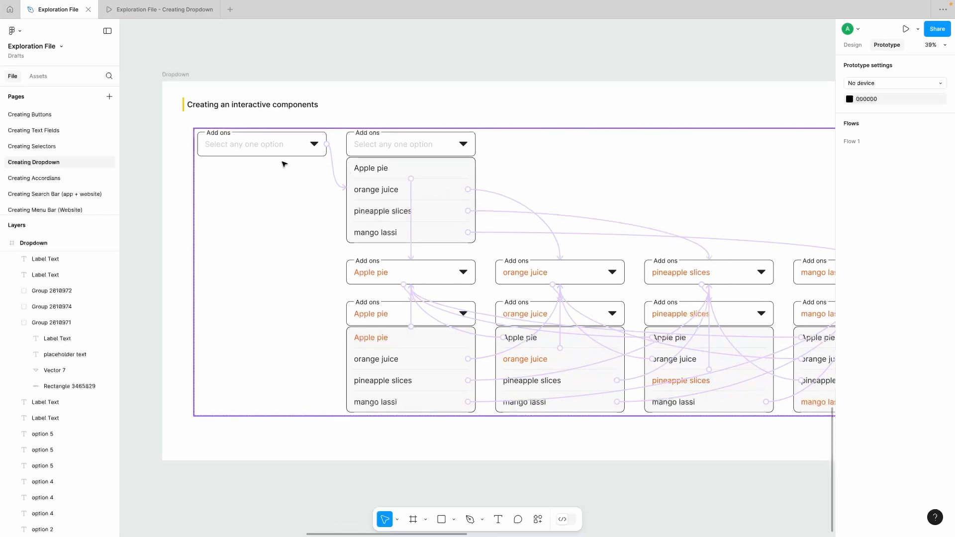
pyautogui.click(337, 170)
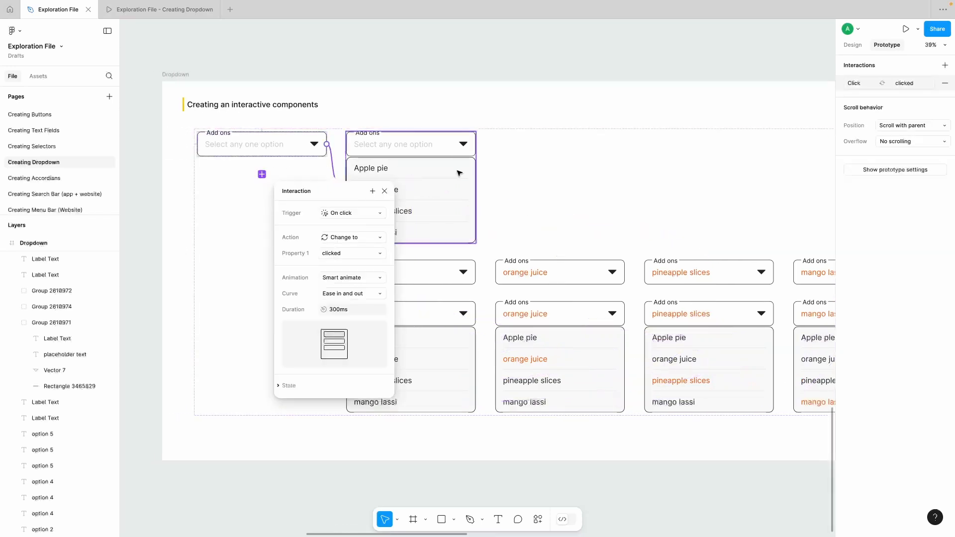
pyautogui.click(292, 150)
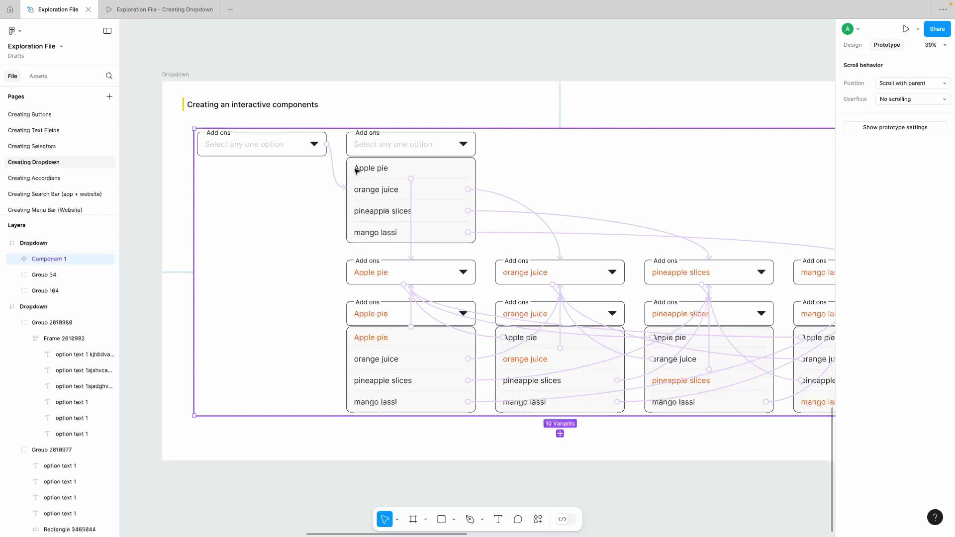
# Step: Inspect the default variant's layer structure by expanding it and selecting its "main input" and "option input" layers in turn
pyautogui.click(263, 152)
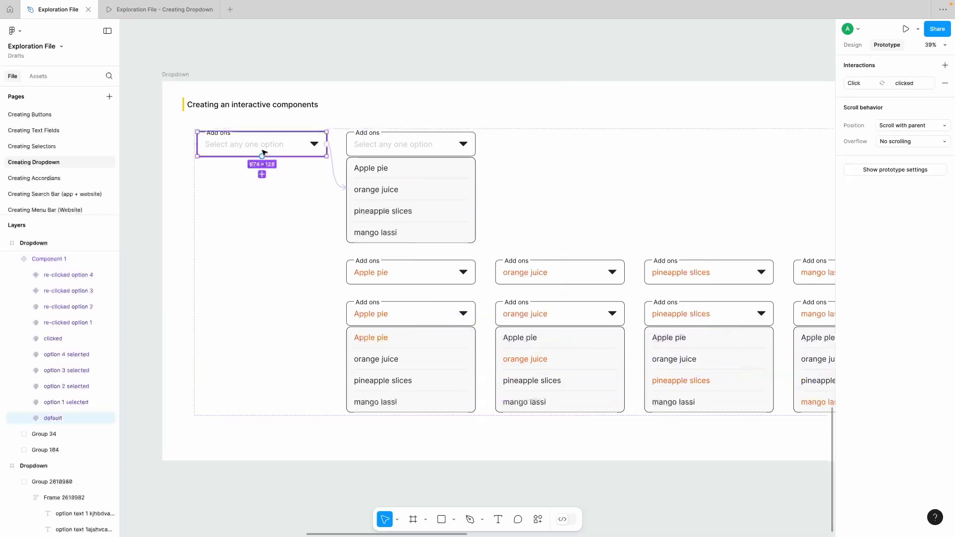
pyautogui.click(24, 419)
pyautogui.scroll(-1, 57, 401)
pyautogui.click(58, 402)
pyautogui.click(69, 390)
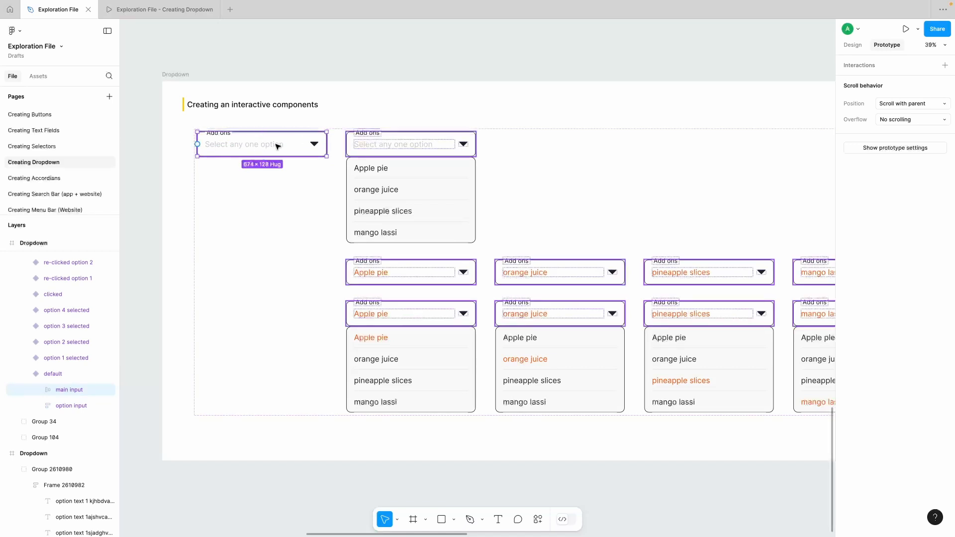
pyautogui.click(75, 406)
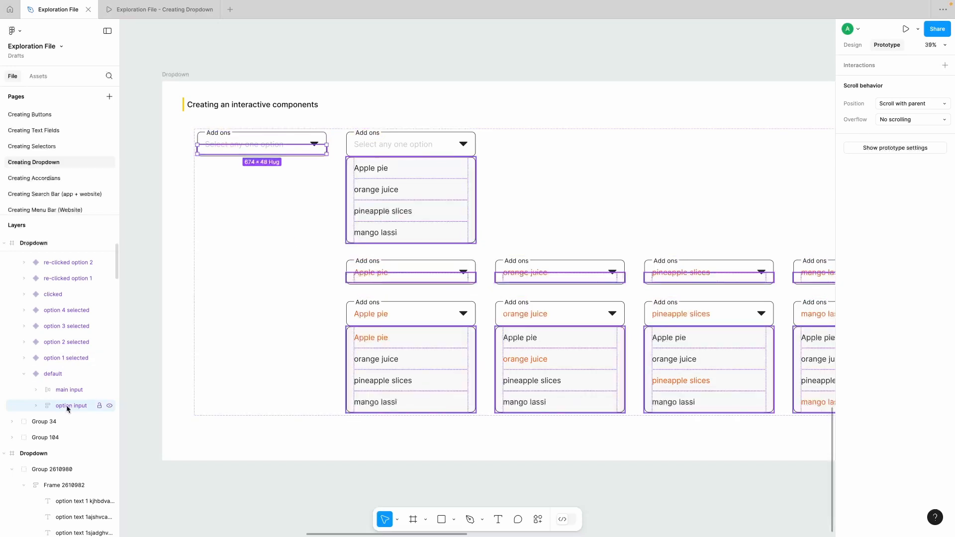
# Step: Clear the selection and view the "Interactive dropdown (w/o variables)" section together with the "Creating an interactive components" frame
pyautogui.click(232, 471)
pyautogui.scroll(-5, 232, 471)
pyautogui.hscroll(-1, 232, 471)
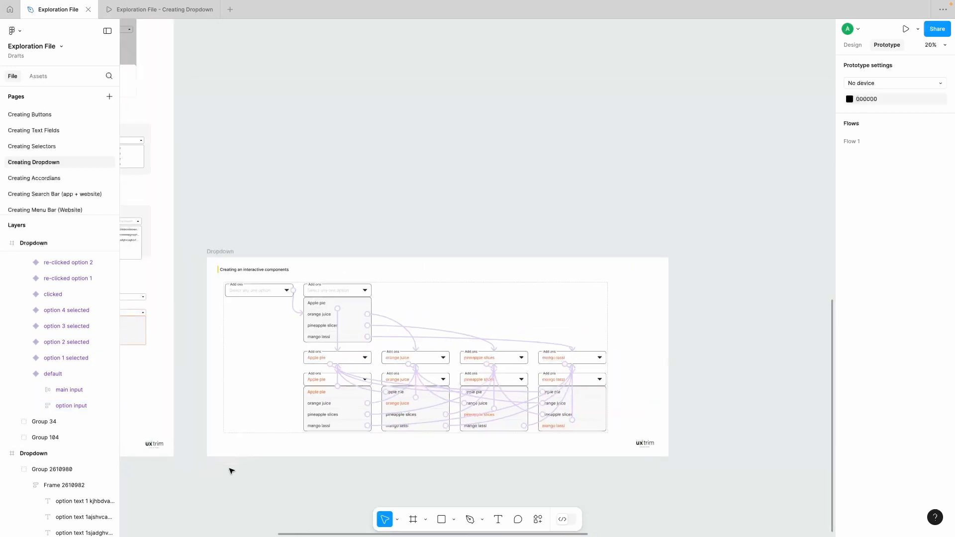
pyautogui.scroll(-2, 231, 471)
pyautogui.hscroll(-3, 232, 471)
pyautogui.scroll(2, 263, 457)
pyautogui.scroll(5, 263, 456)
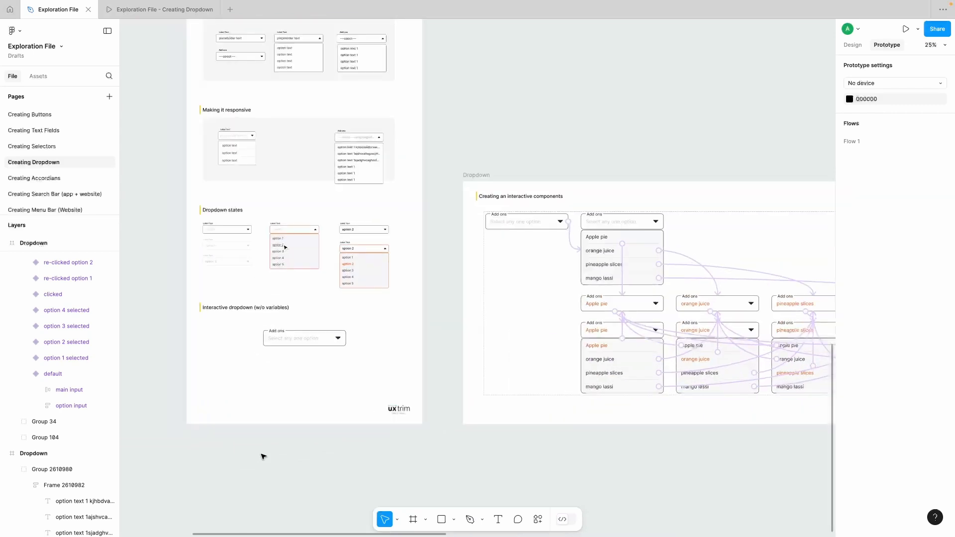